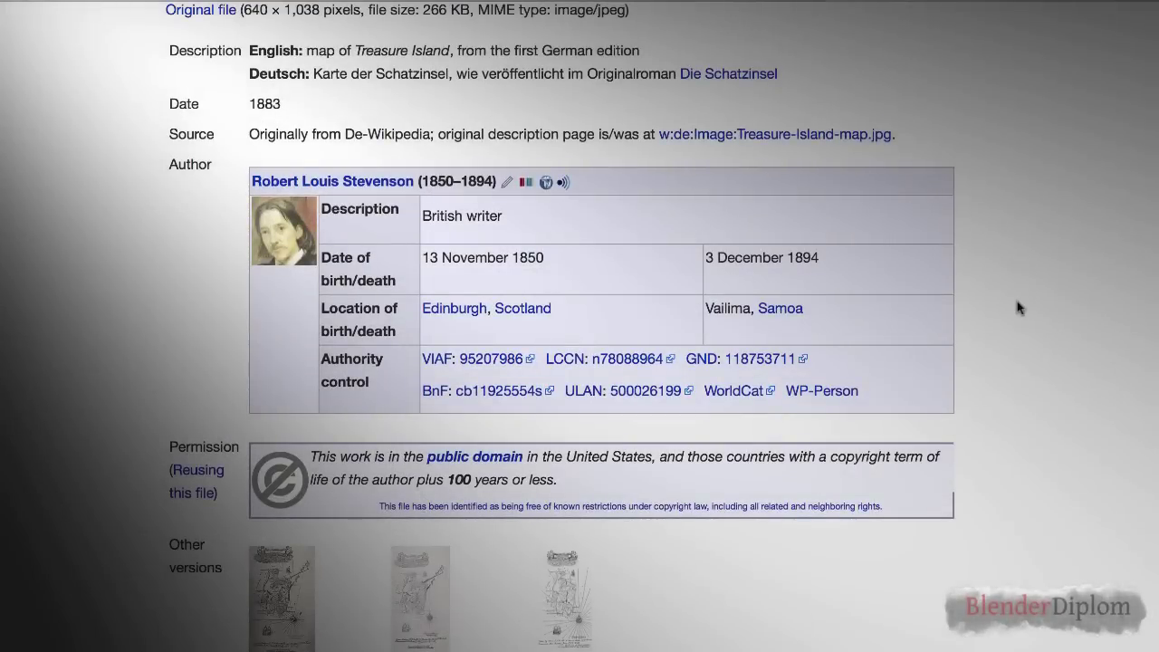
# Scroll the Treasure-Island-map.jpg Commons page up until the map preview image is visible.
pyautogui.scroll(2, 1019, 309)
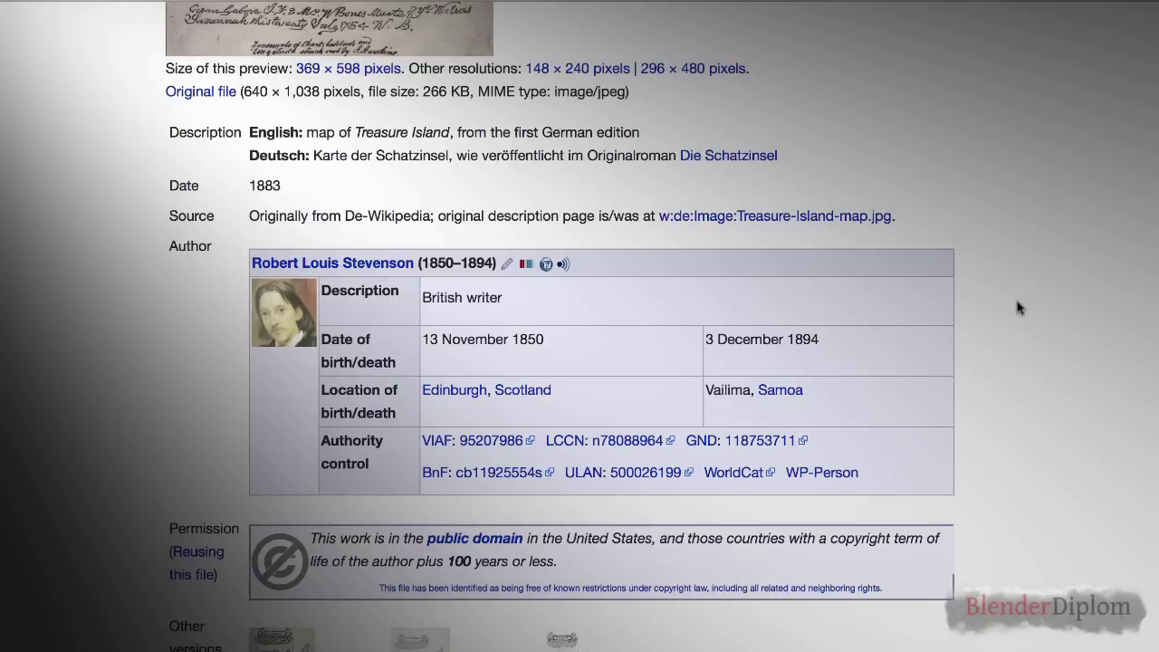
pyautogui.scroll(10, 1019, 308)
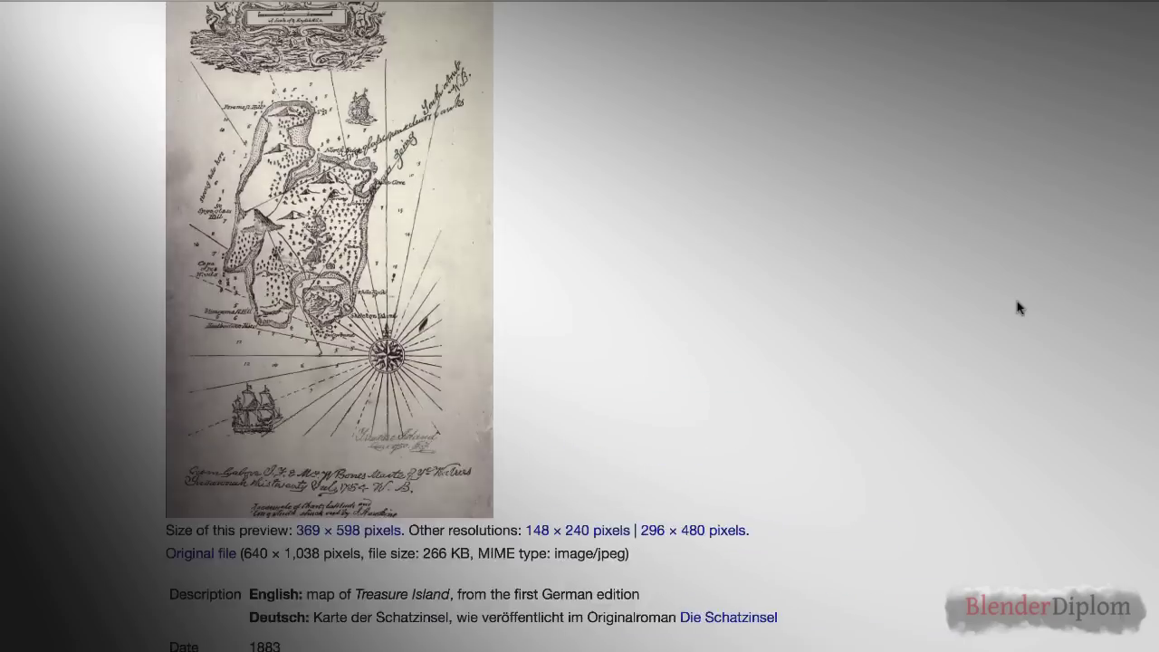
pyautogui.scroll(3, 1019, 309)
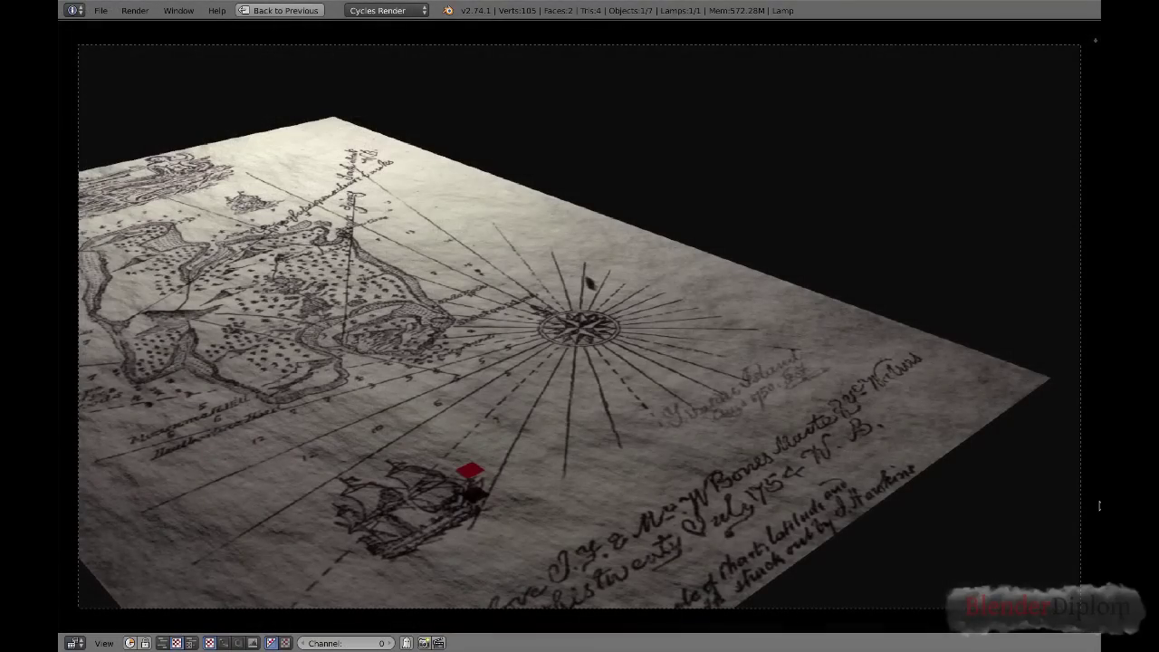
# Play back the finished map animation with its red dotted trail, then stop it.
pyautogui.hotkey('ctrl', 'F11')
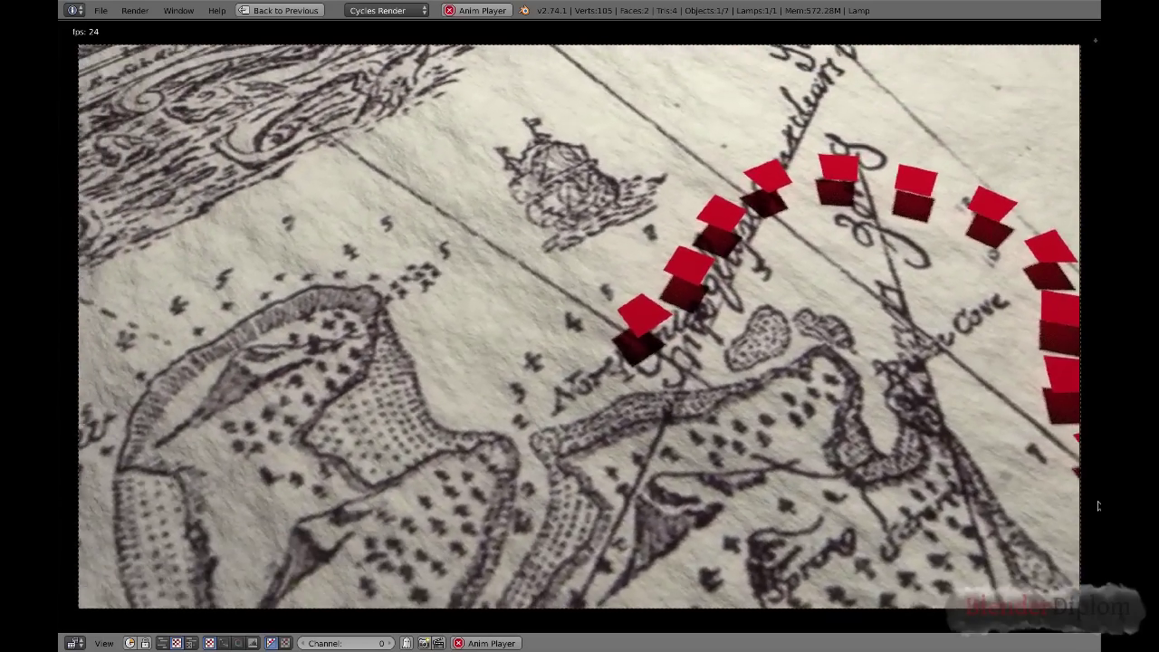
pyautogui.press('Escape')
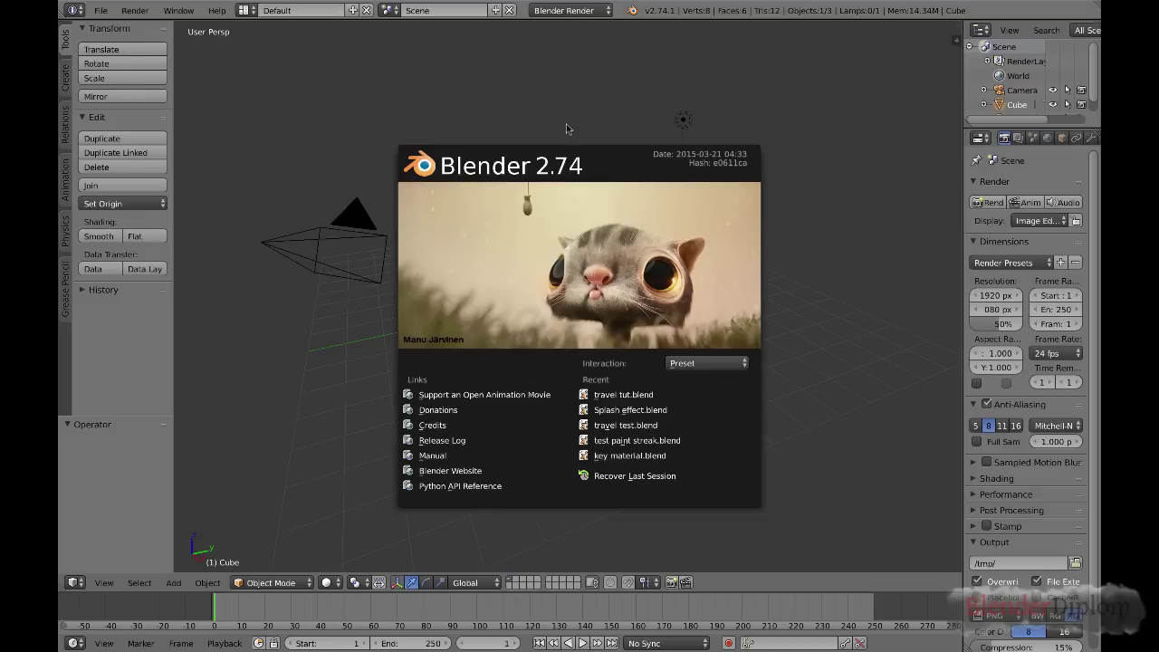
# Switch the render engine to Cycles and delete the default cube.
pyautogui.click(565, 16)
pyautogui.click(566, 11)
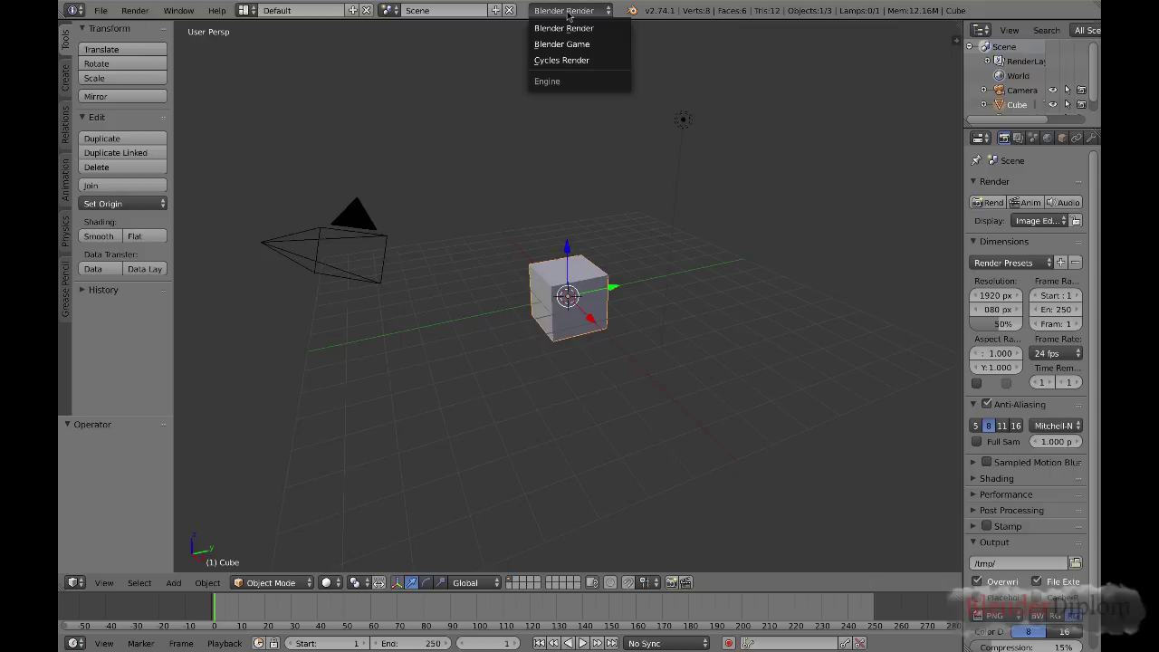
pyautogui.click(566, 62)
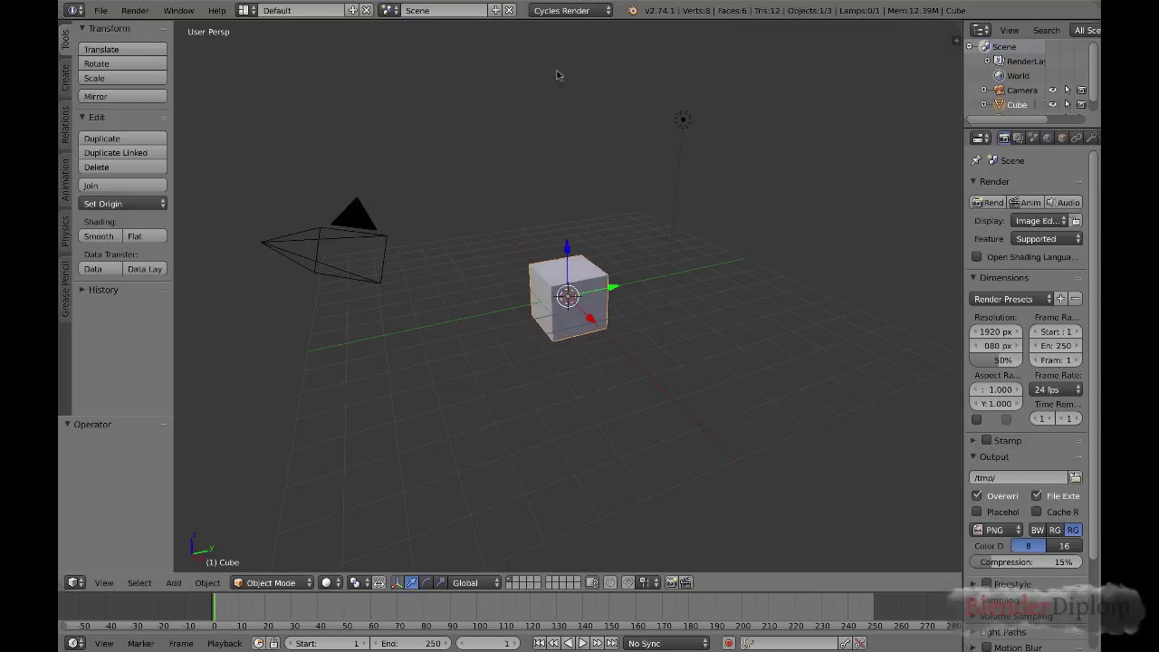
pyautogui.press('x')
pyautogui.click(572, 286)
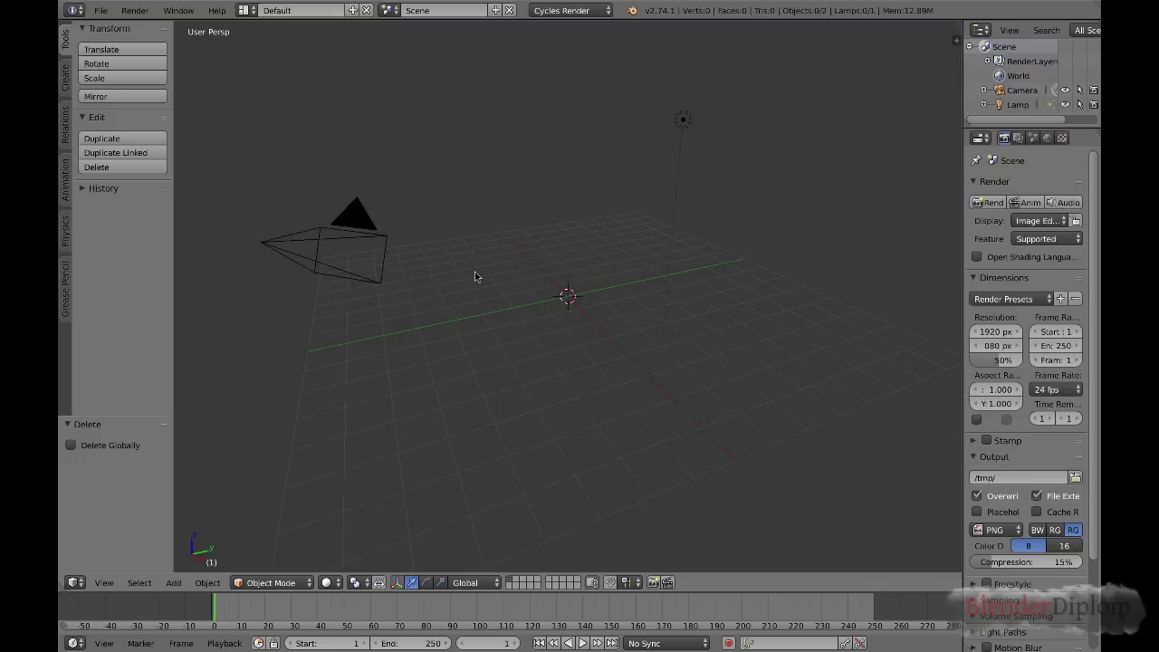
# Lower the lamp near the grid, view from top, and search for the Import Images as Planes add-on.
pyautogui.rightClick(685, 119)
pyautogui.press('g')
pyautogui.click(658, 269)
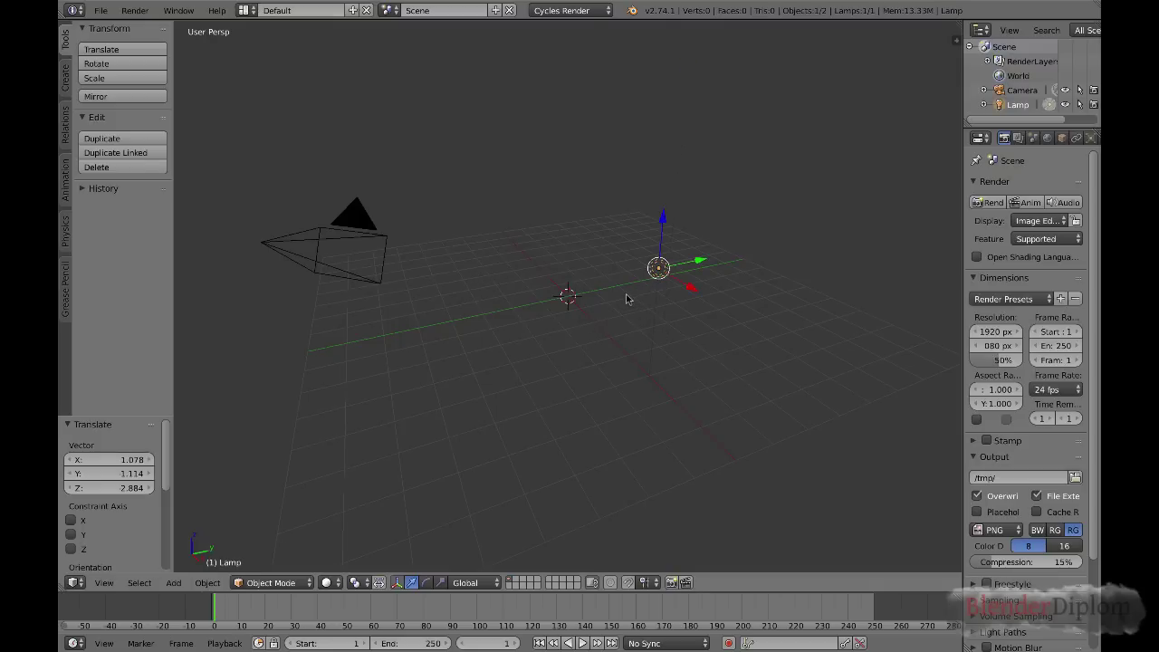
pyautogui.press('KP_7')
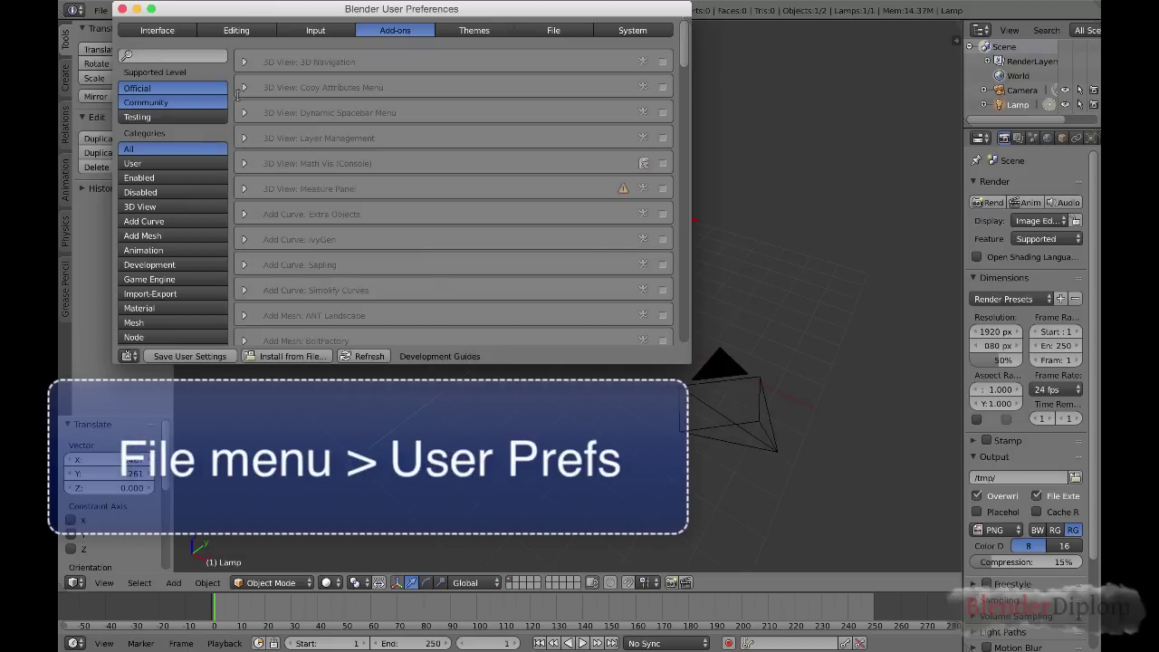
pyautogui.write('impo')
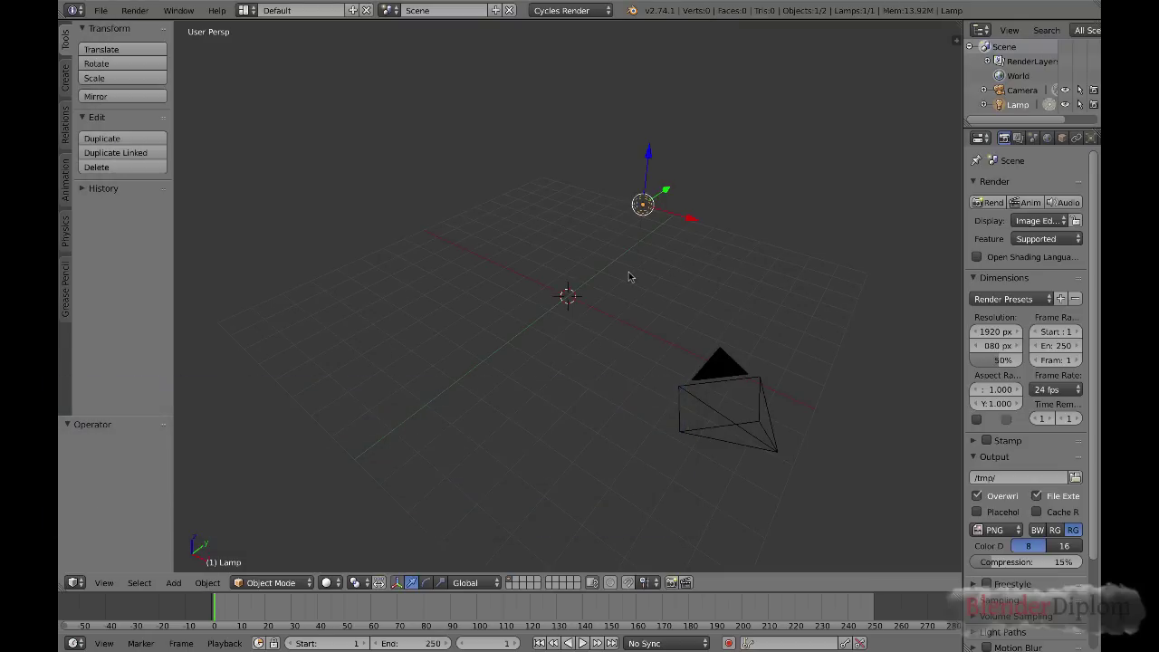
# Import Treasure-Island-map.jpg from the Travel By Map Art folder as an image plane.
pyautogui.hotkey('shift', 'a')
pyautogui.moveTo(630, 273)
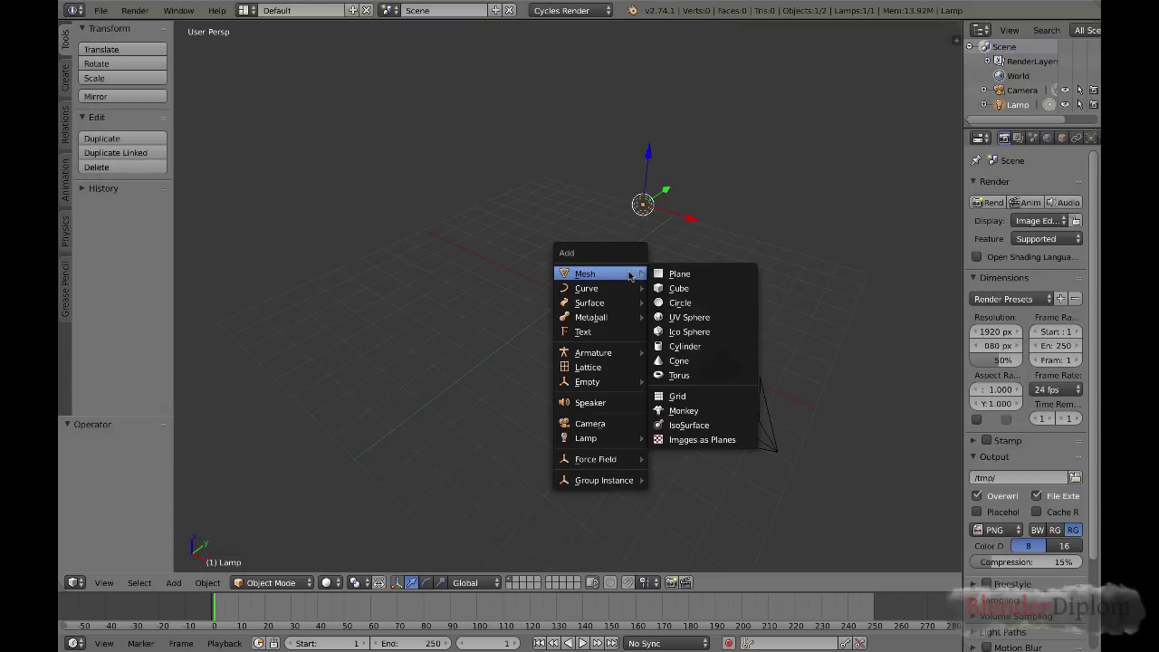
pyautogui.click(699, 441)
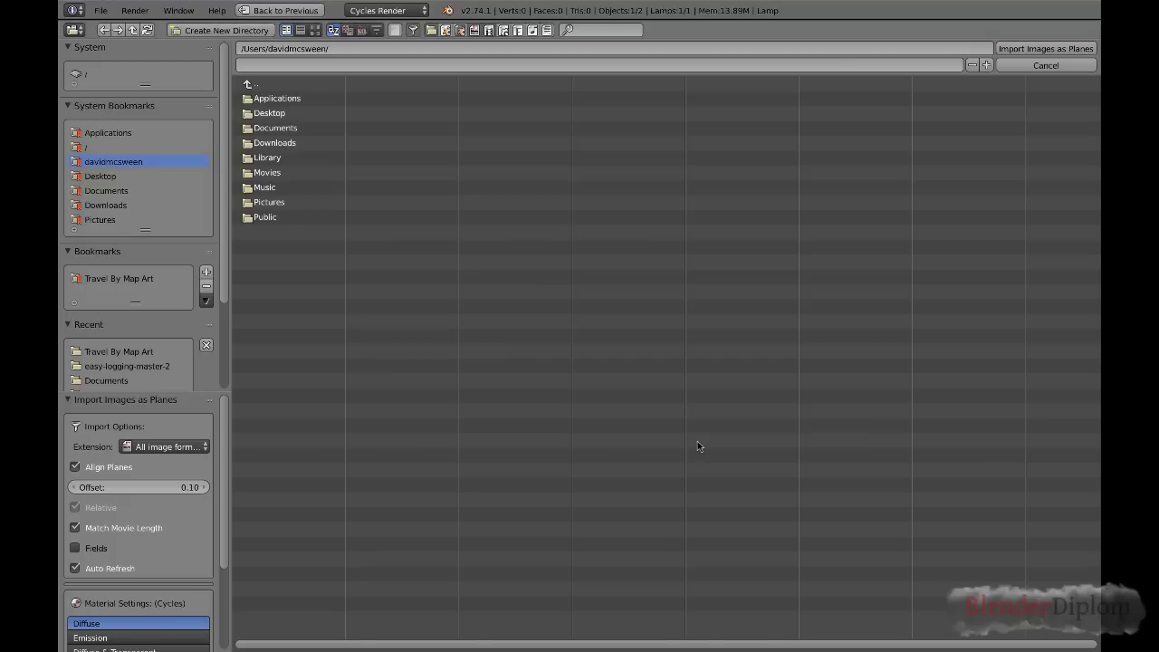
pyautogui.click(141, 278)
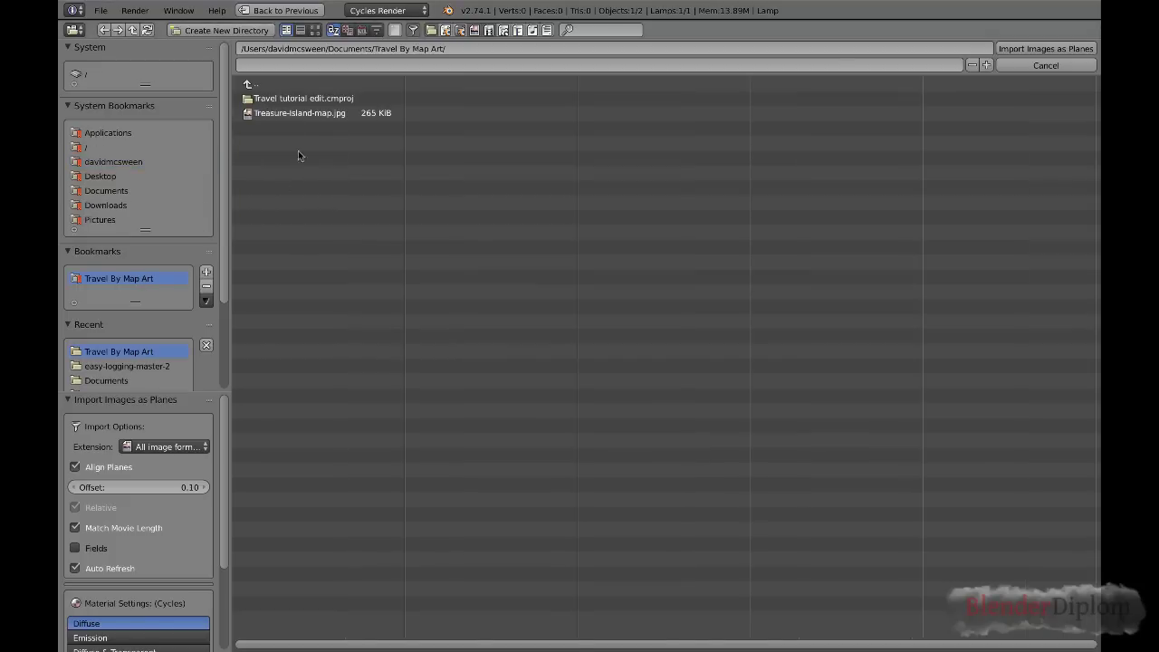
pyautogui.click(317, 116)
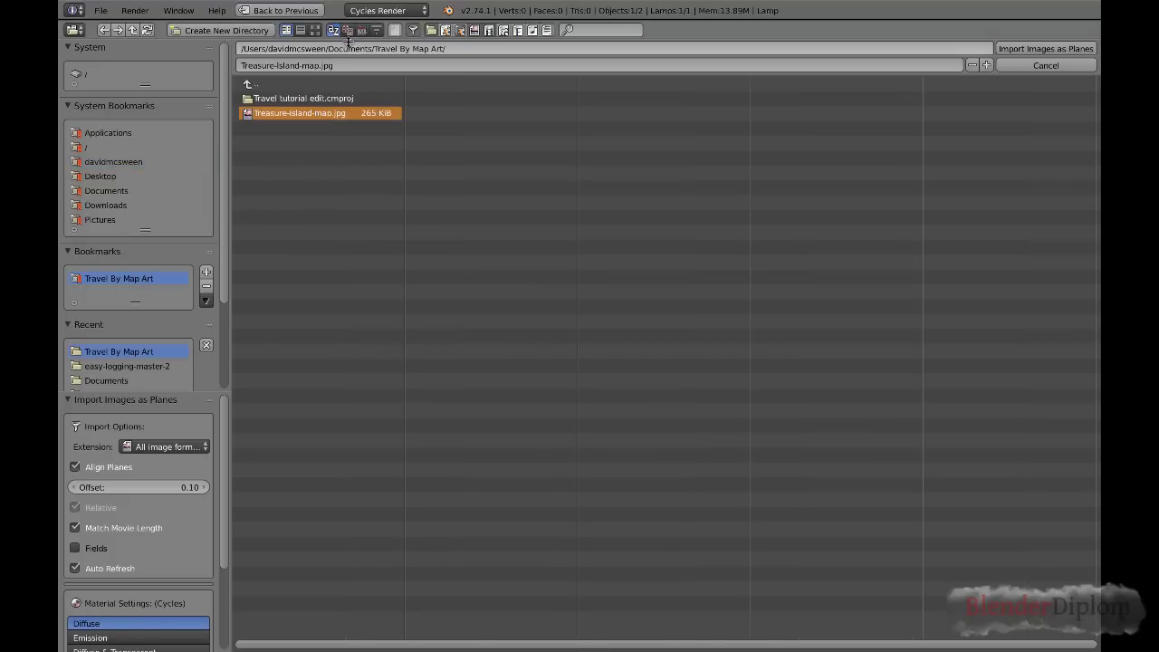
pyautogui.press('Return')
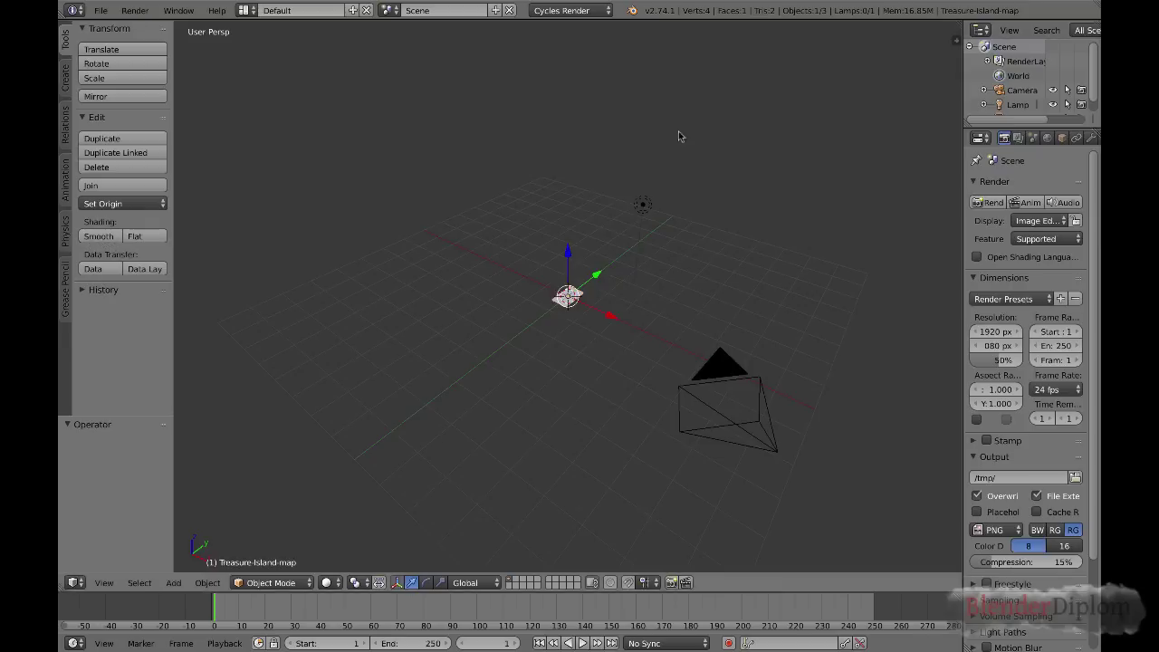
pyautogui.scroll(8, 586, 299)
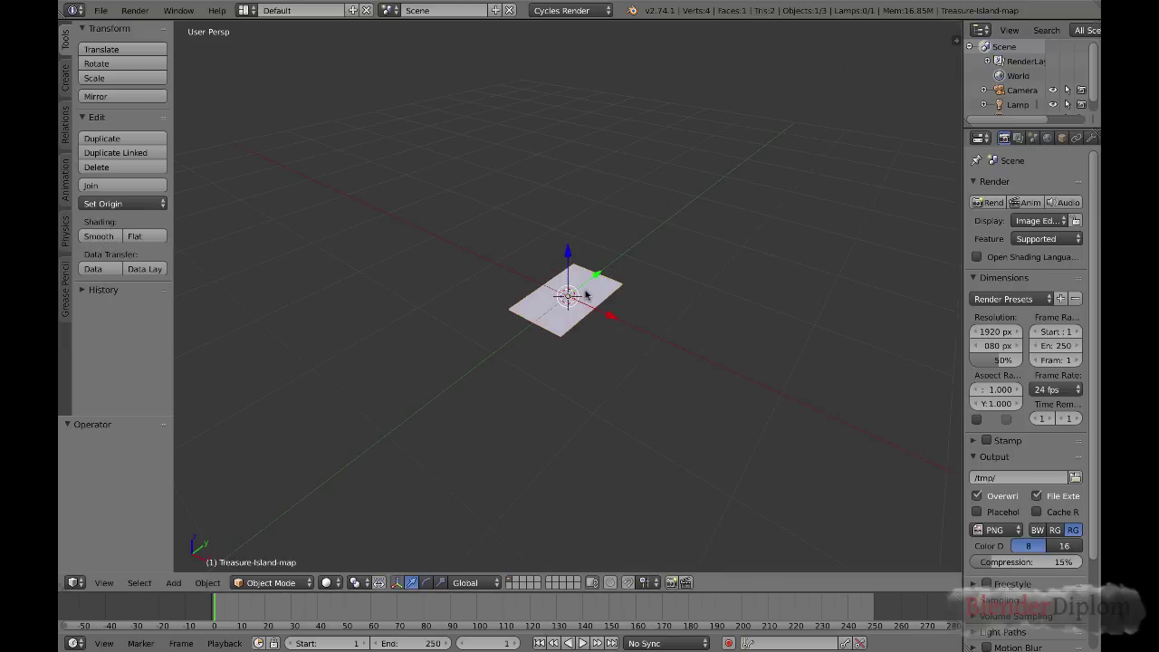
# Show the plane with Material shading and scale the map up about 3.1 times.
pyautogui.click(330, 587)
pyautogui.click(374, 500)
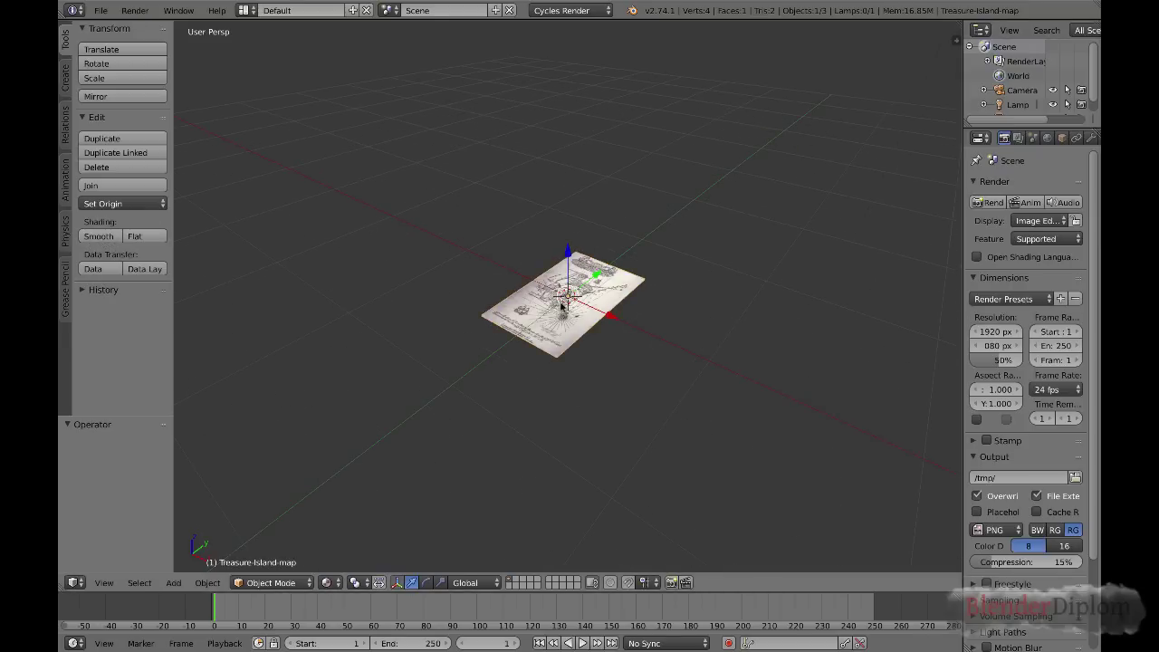
pyautogui.moveTo(561, 306); pyautogui.dragTo(577, 337, button='middle')
pyautogui.scroll(3, 578, 337)
pyautogui.scroll(-3, 578, 337)
pyautogui.press('s')
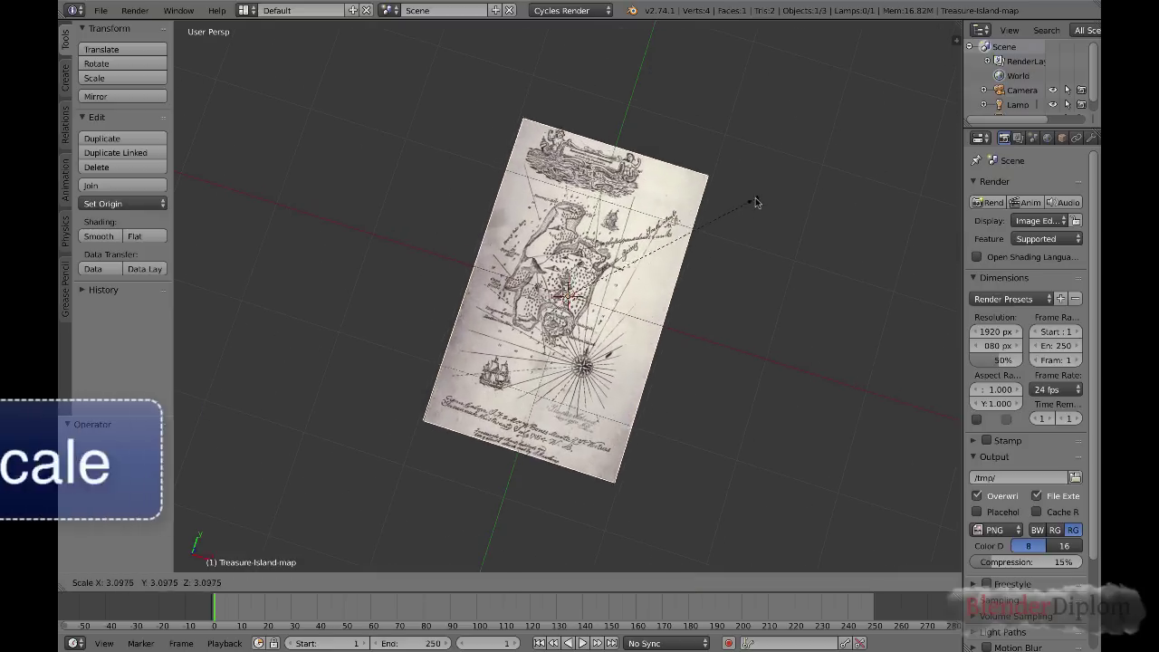
pyautogui.click(667, 393)
# Reposition the lamp above the enlarged map.
pyautogui.moveTo(639, 374); pyautogui.dragTo(613, 313, button='middle')
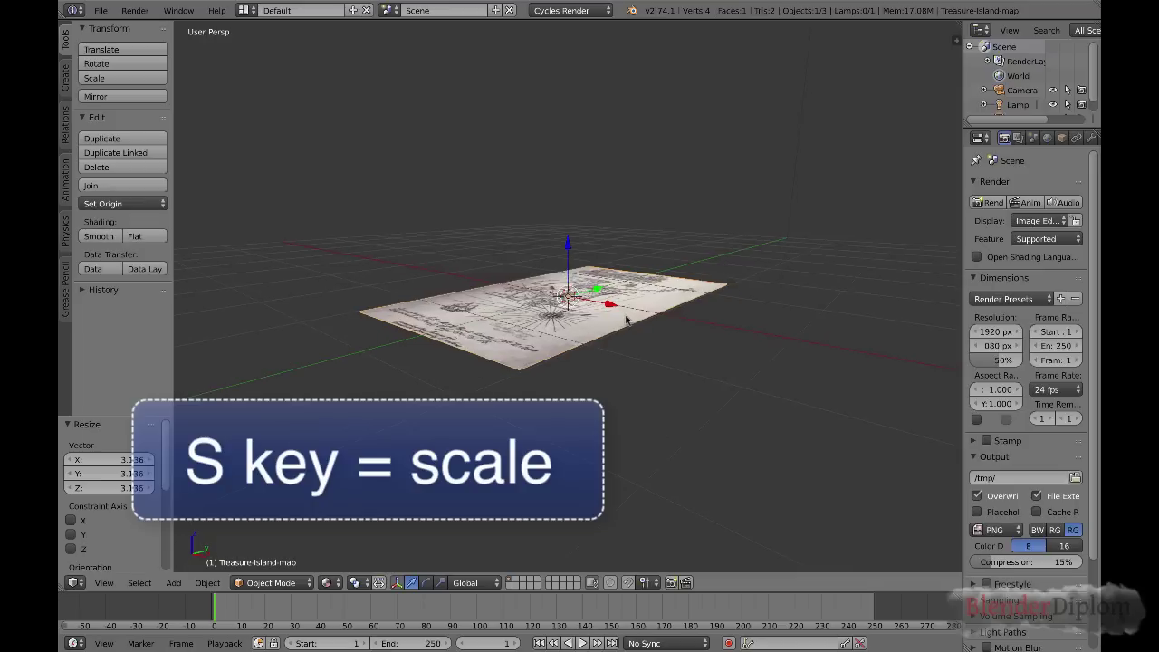
pyautogui.scroll(-2, 625, 320)
pyautogui.rightClick(692, 147)
pyautogui.press('g')
pyautogui.click(691, 244)
pyautogui.moveTo(569, 259); pyautogui.dragTo(575, 360, button='middle')
pyautogui.scroll(3, 576, 359)
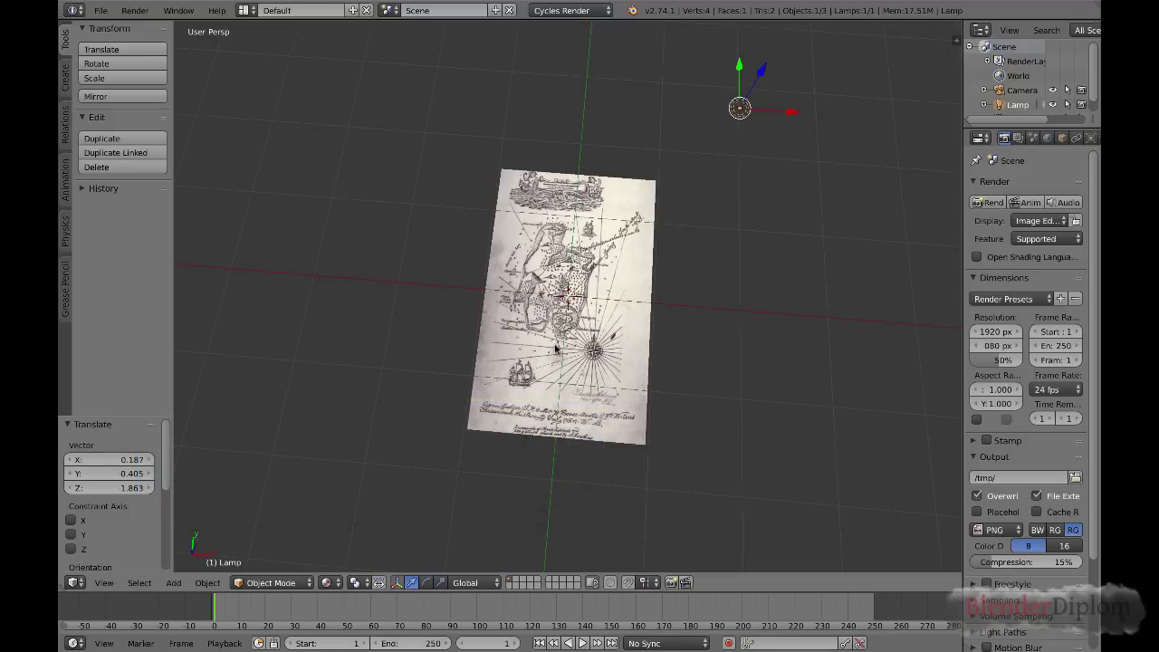
# Select the map plane and split off a lower area set to the Node Editor.
pyautogui.scroll(1, 556, 350)
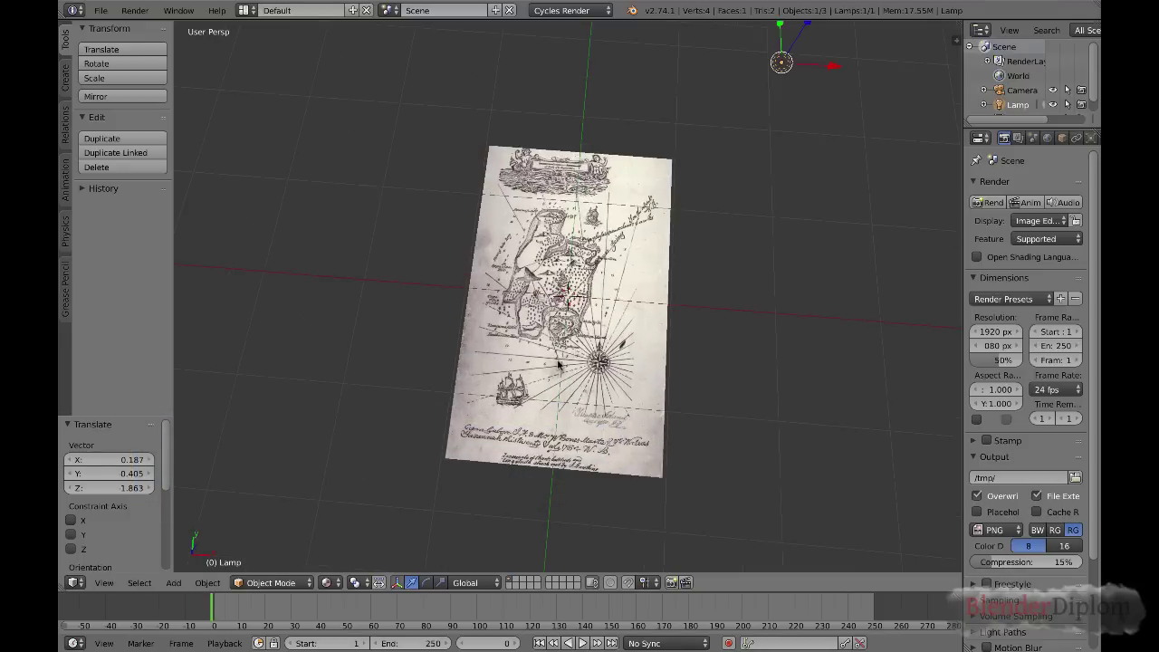
pyautogui.rightClick(556, 353)
pyautogui.moveTo(62, 592); pyautogui.dragTo(74, 304)
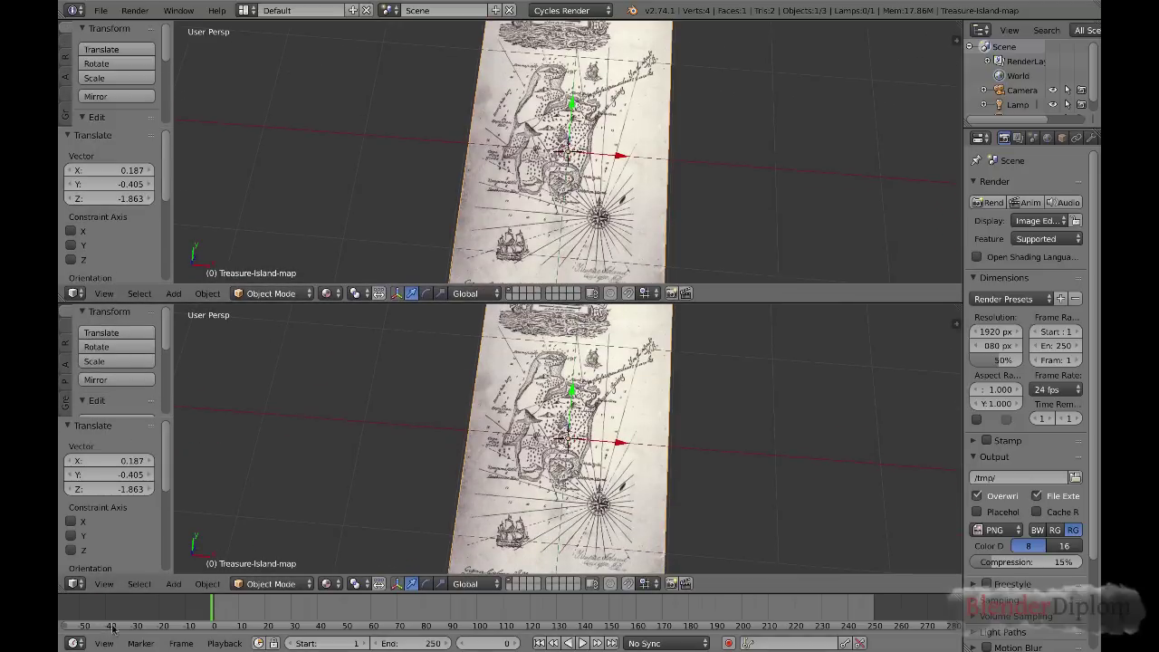
pyautogui.click(74, 583)
pyautogui.click(147, 407)
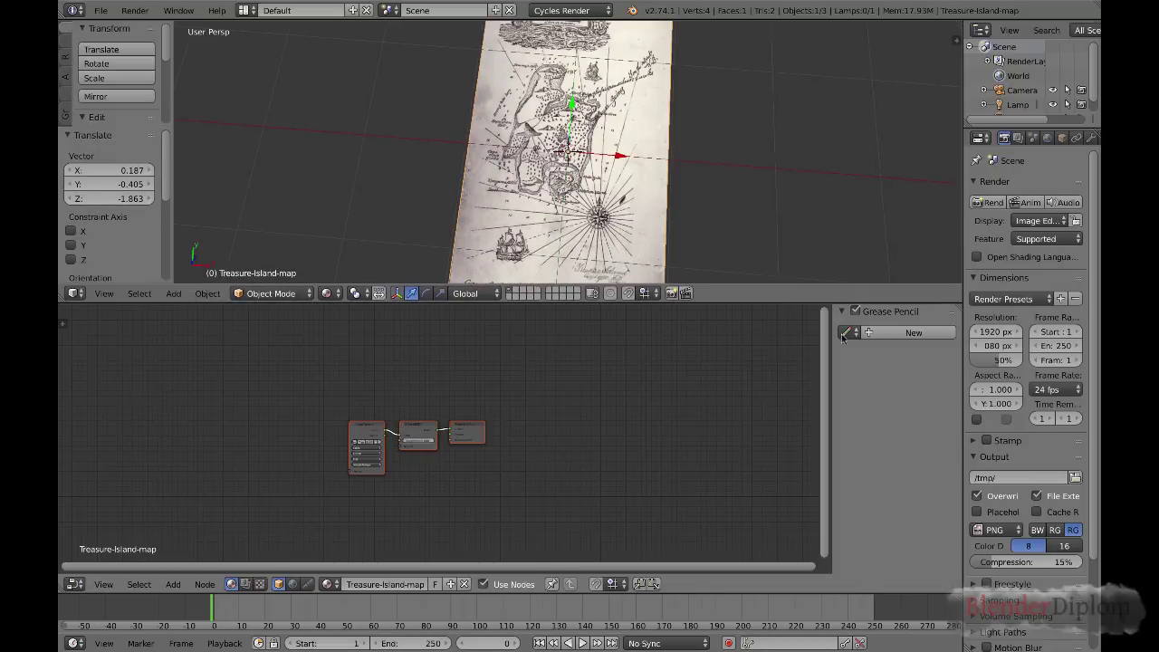
# Switch the viewport to Rendered shading and move the Material Output node up and right.
pyautogui.click(328, 294)
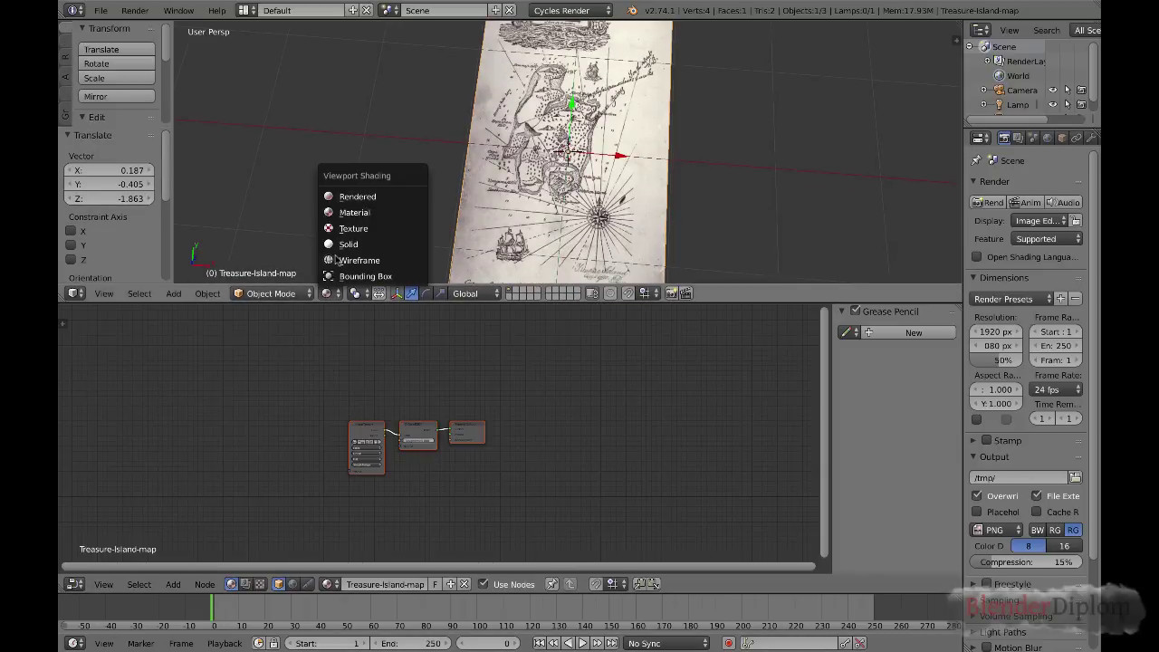
pyautogui.click(344, 195)
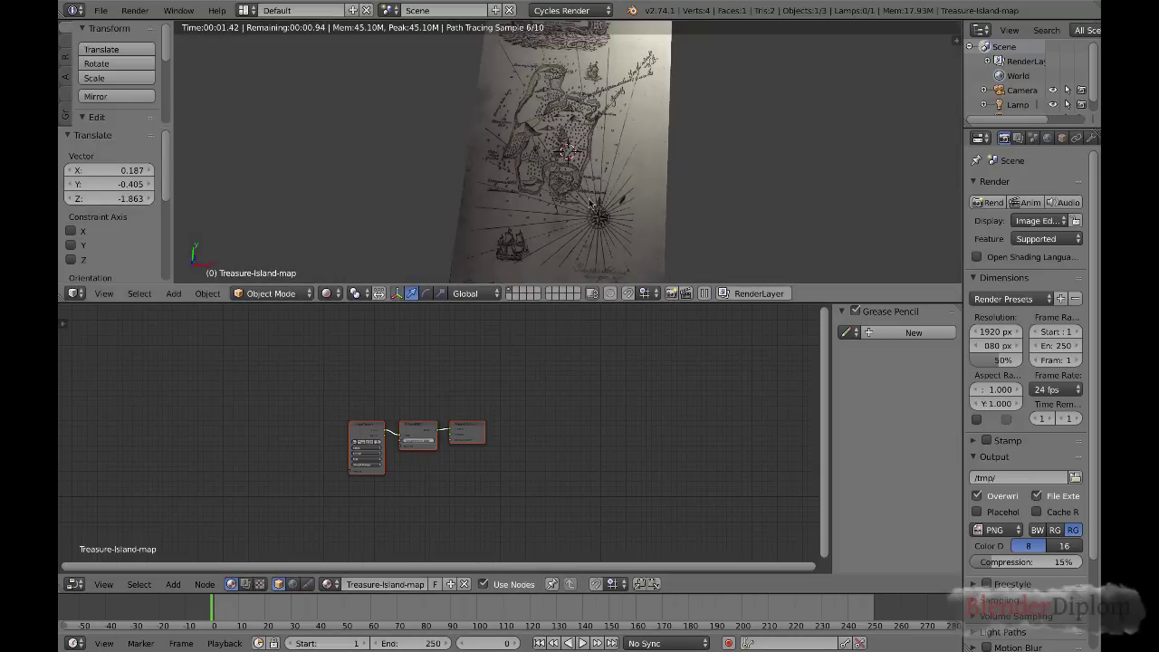
pyautogui.moveTo(569, 156); pyautogui.dragTo(517, 226, button='middle')
pyautogui.scroll(3, 441, 432)
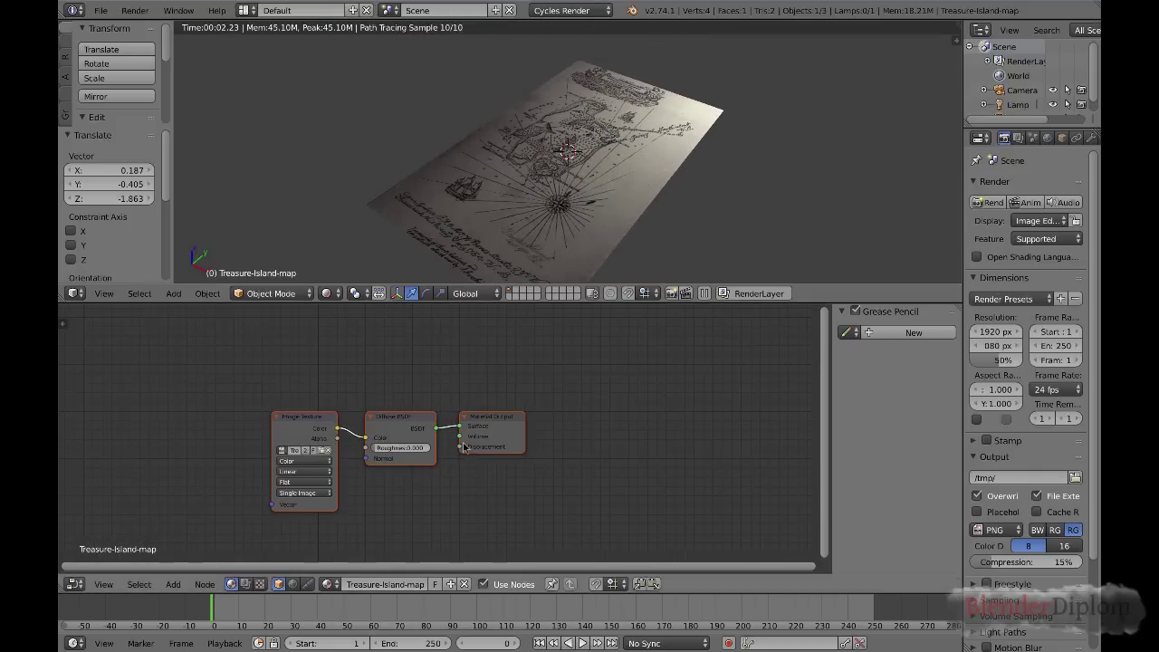
pyautogui.moveTo(518, 408); pyautogui.dragTo(614, 362)
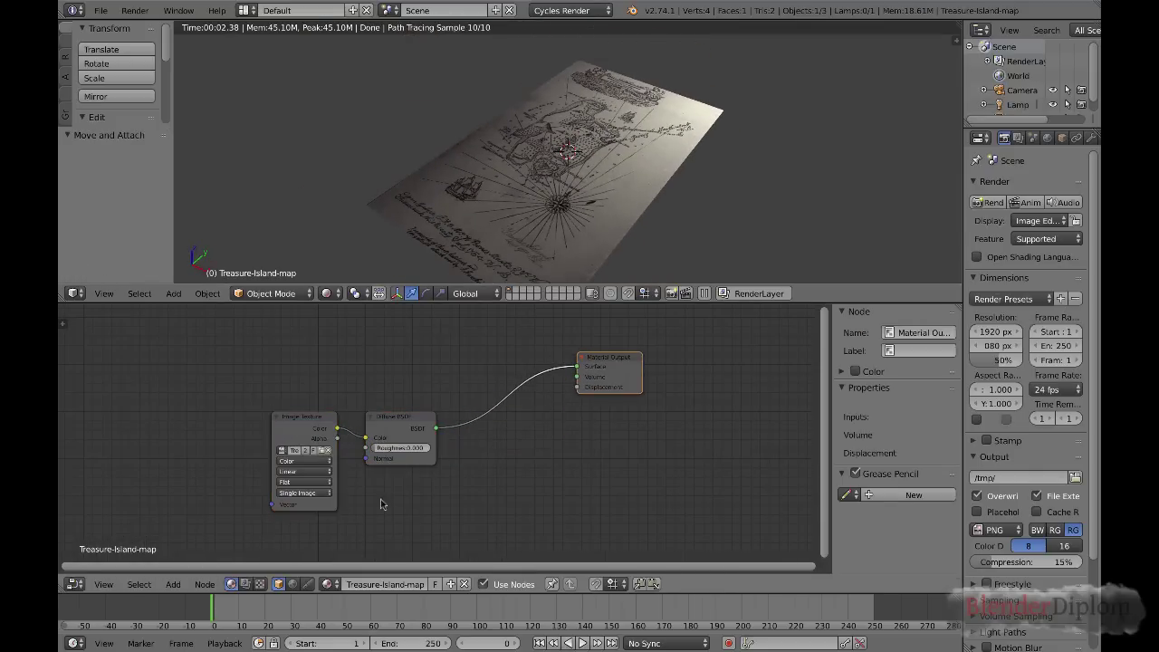
# Add a Noise Texture node below the map's diffuse shader.
pyautogui.moveTo(433, 522); pyautogui.dragTo(414, 491, button='middle')
pyautogui.hotkey('shift', 'a')
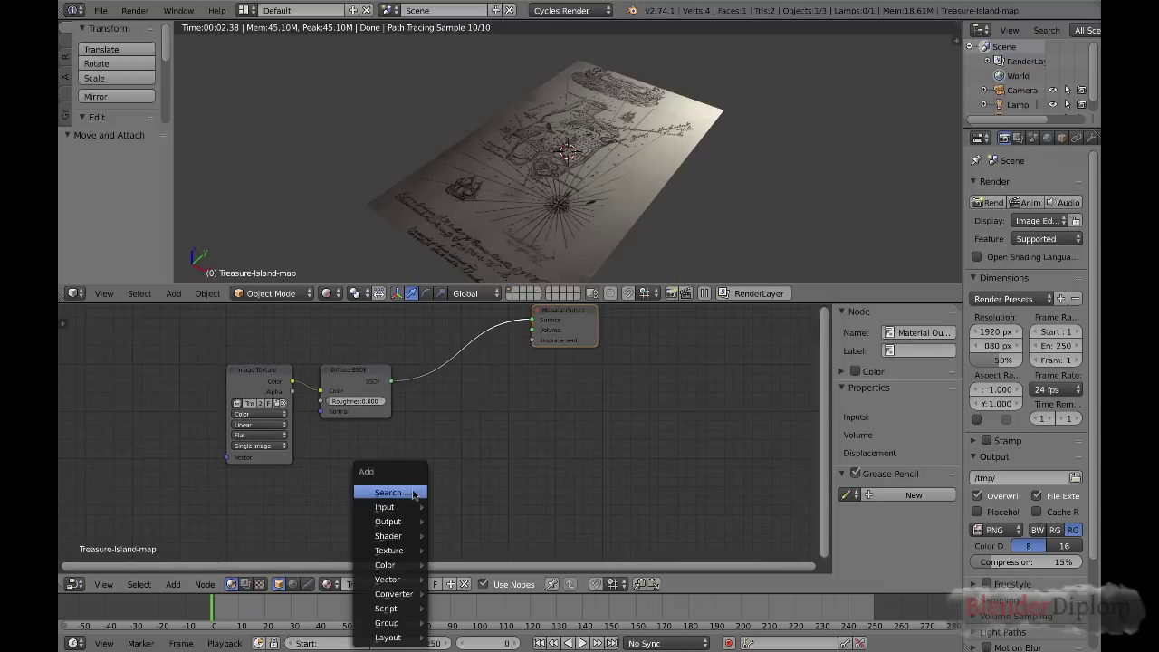
pyautogui.moveTo(400, 552)
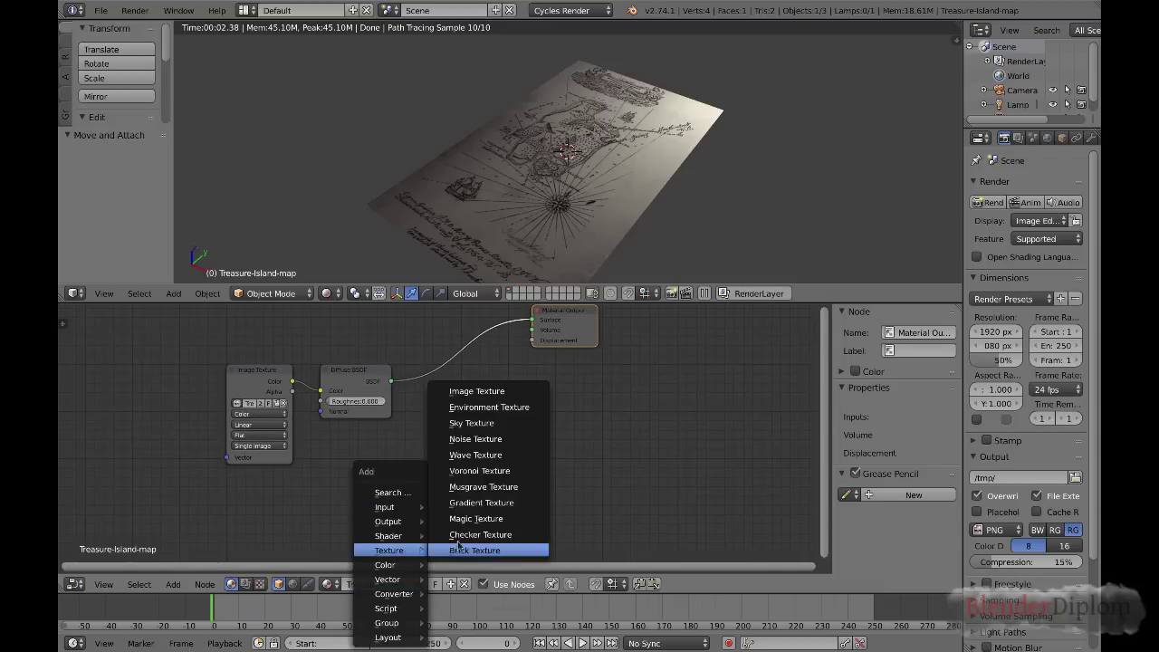
pyautogui.click(475, 438)
pyautogui.click(369, 464)
pyautogui.scroll(3, 370, 464)
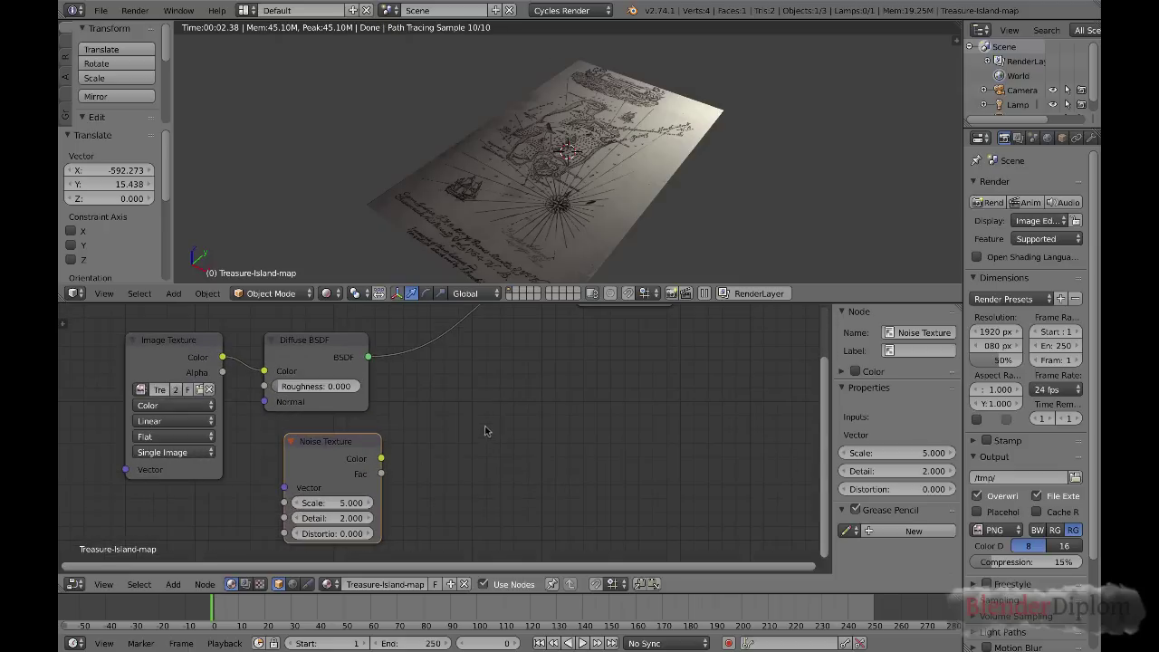
# Set the noise Scale to 11 and Detail to 10, and connect its Color to Displacement.
pyautogui.click(339, 502)
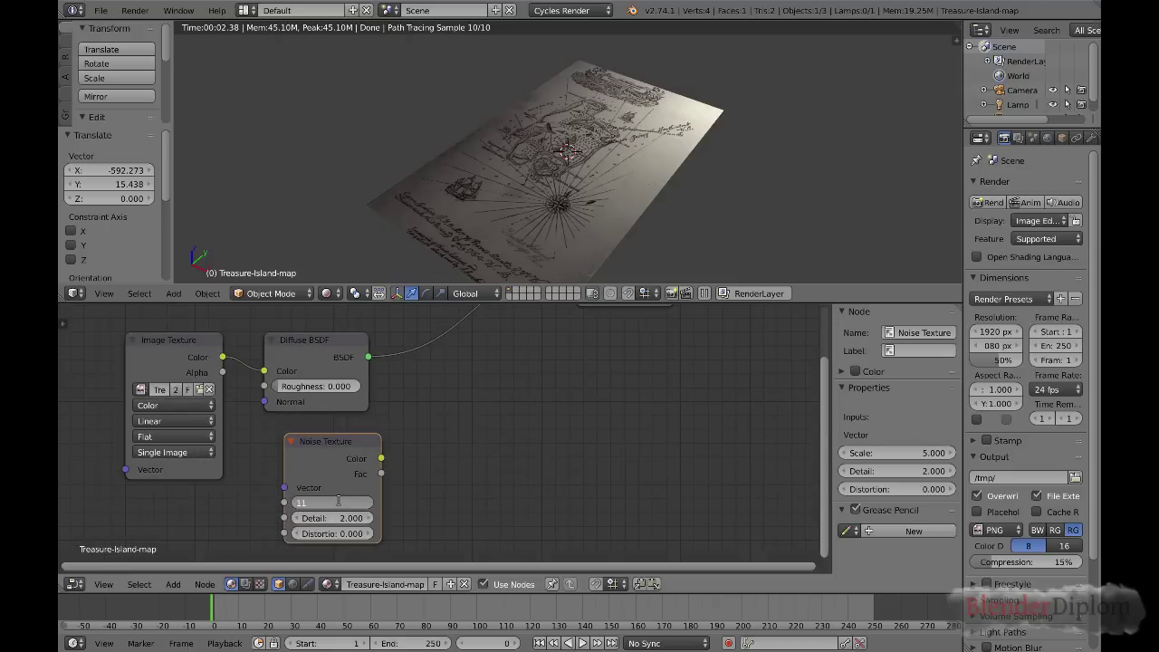
pyautogui.write('11')
pyautogui.press('Tab')
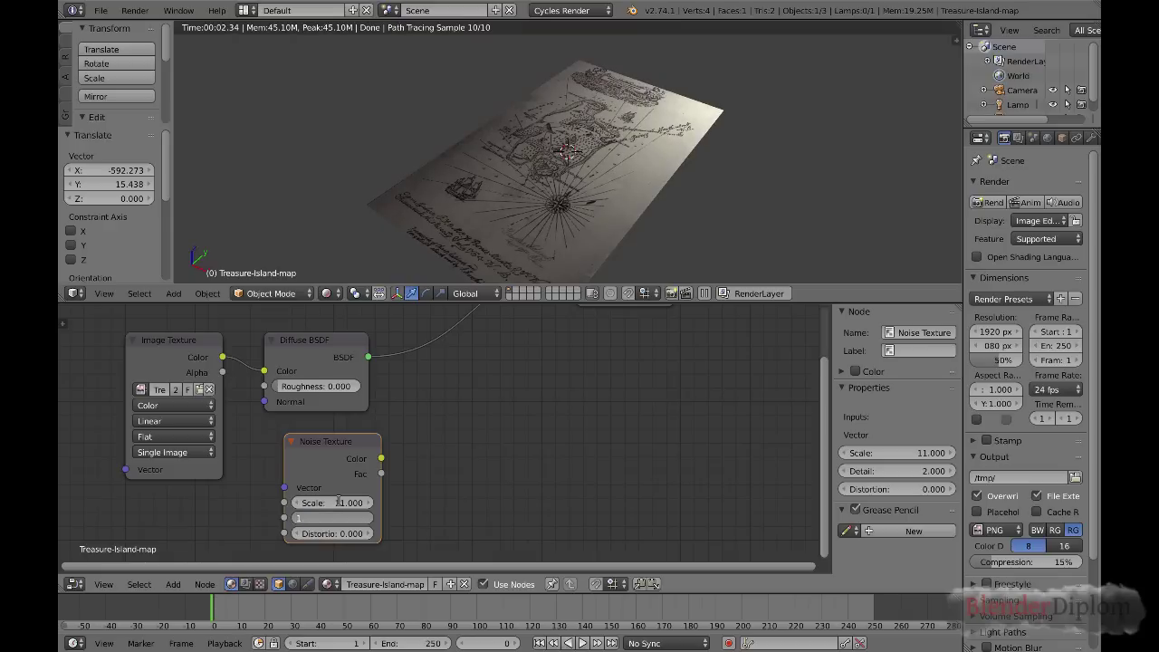
pyautogui.press('Return')
pyautogui.moveTo(405, 459); pyautogui.dragTo(369, 504, button='middle')
pyautogui.moveTo(345, 502); pyautogui.dragTo(539, 340)
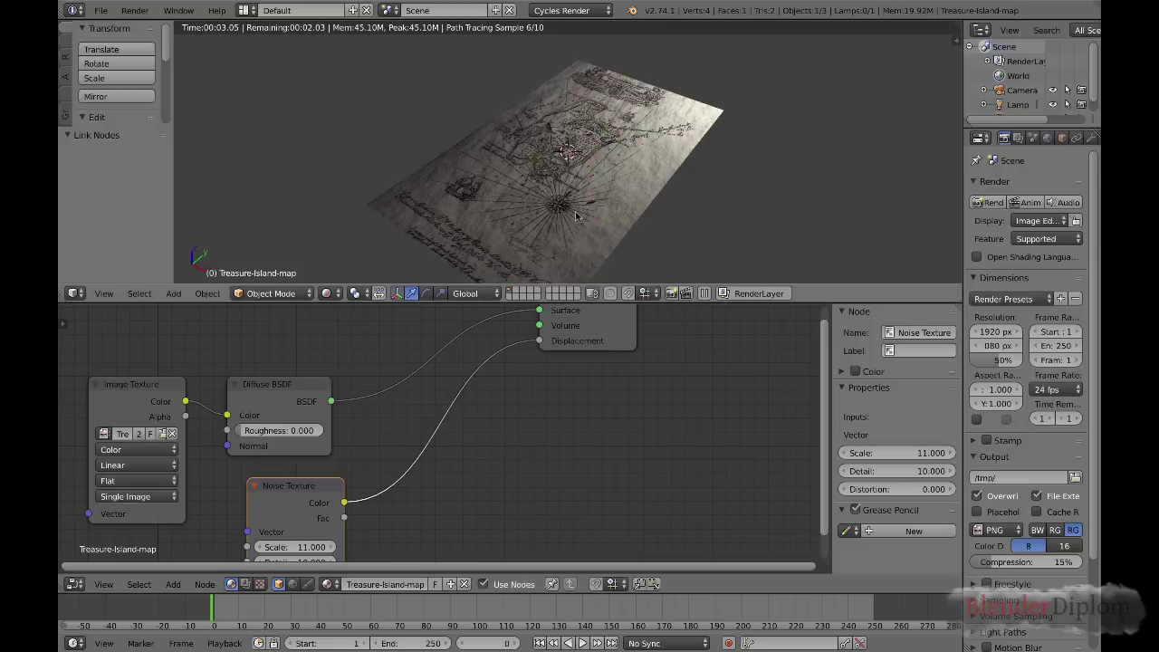
pyautogui.scroll(3, 576, 215)
pyautogui.scroll(-2, 586, 201)
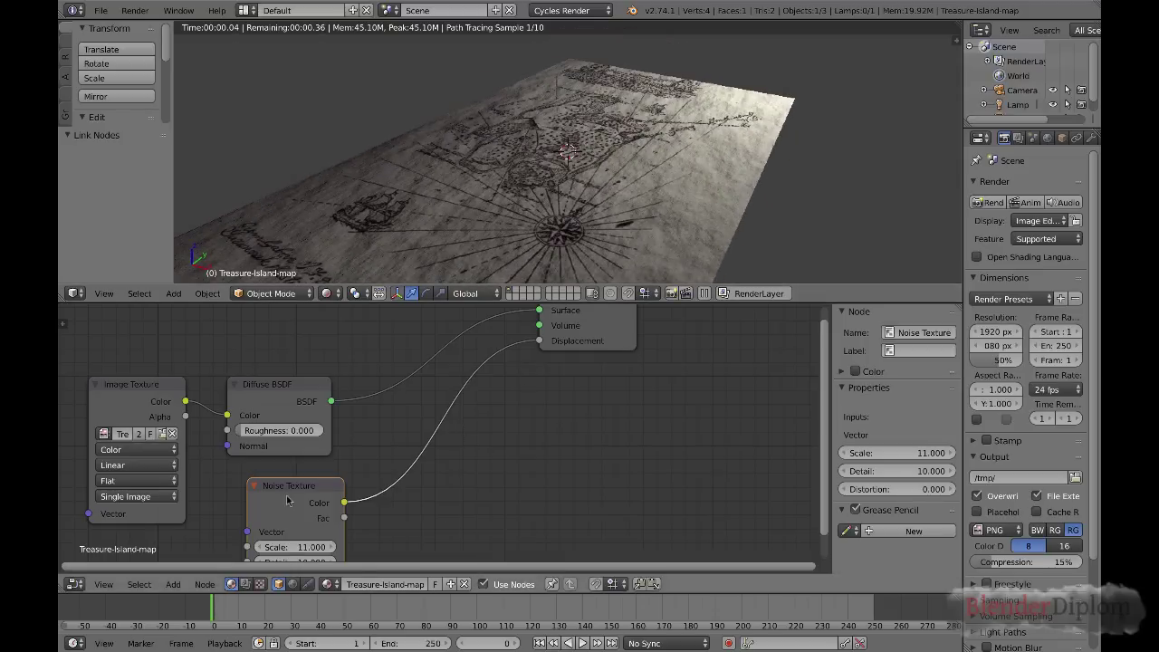
# Duplicate the Noise Texture and give the copy Scale 7 and Detail 0.
pyautogui.hotkey('shift', 'd')
pyautogui.click(493, 464)
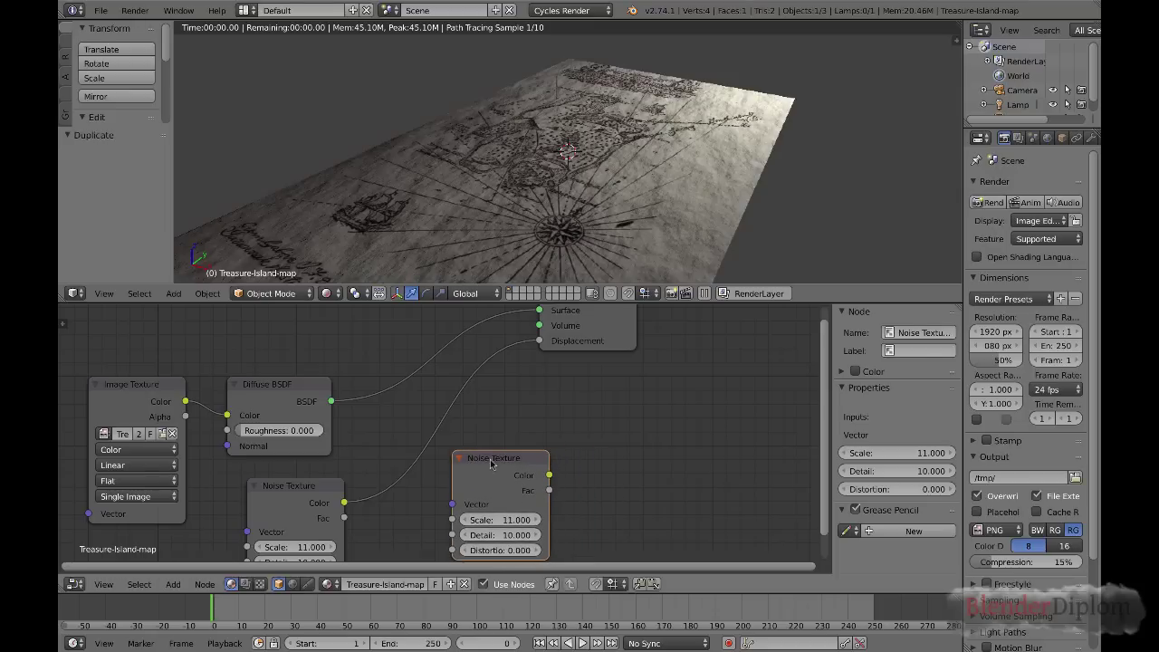
pyautogui.click(464, 519)
pyautogui.click(500, 520)
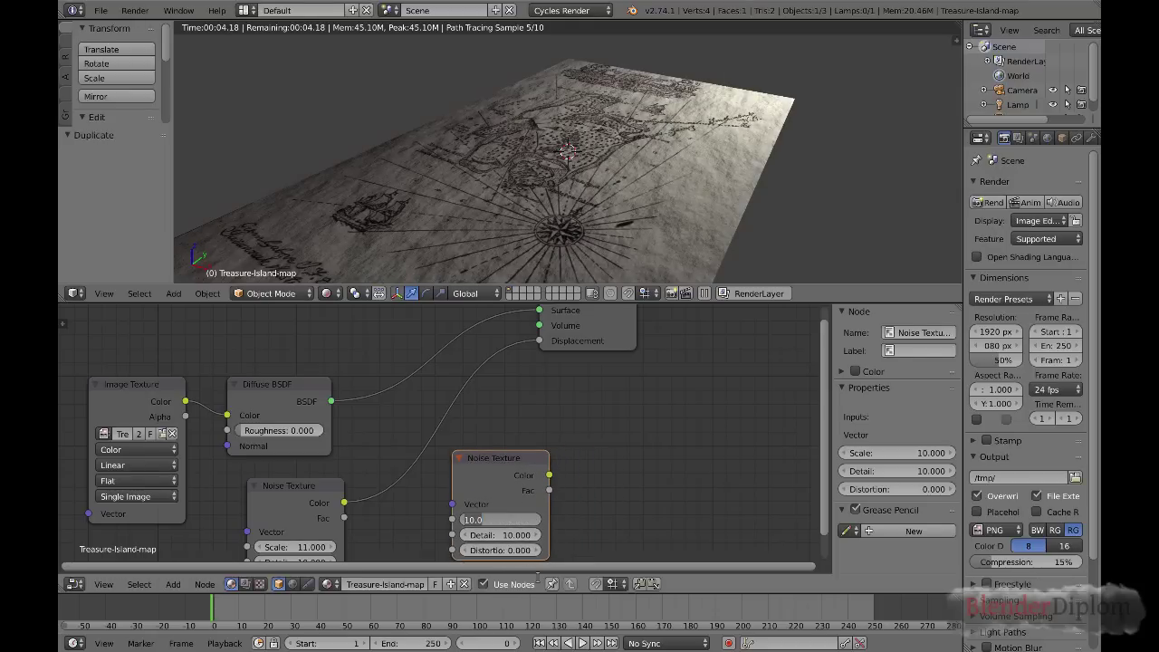
pyautogui.press('Tab')
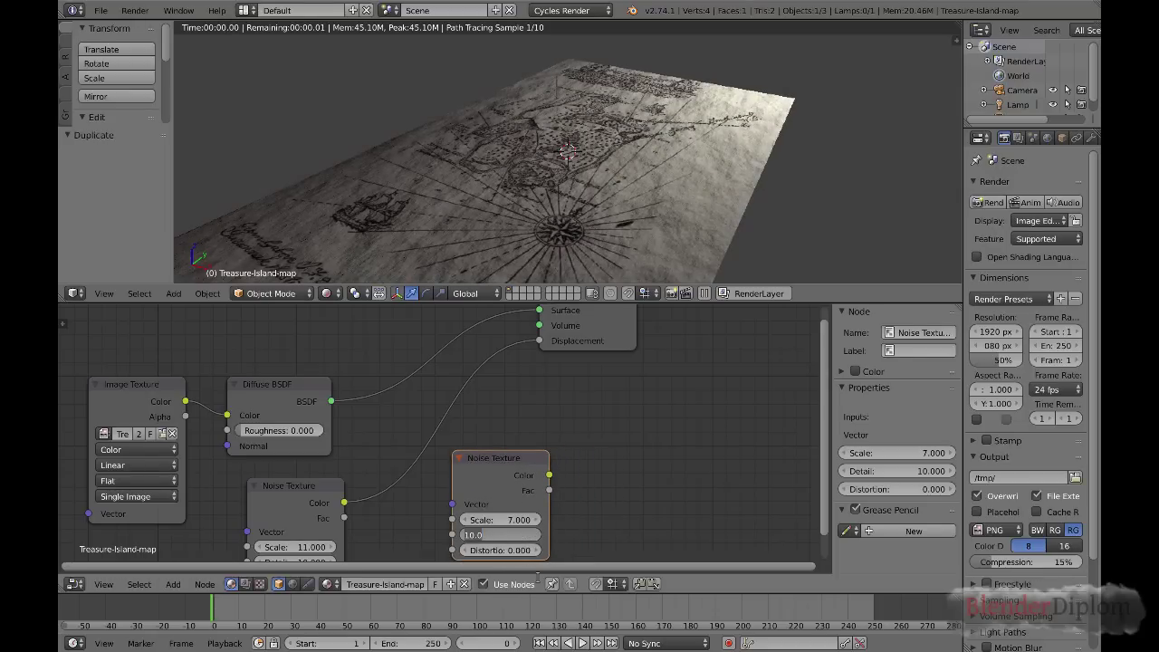
pyautogui.write('0')
pyautogui.press('Return')
pyautogui.moveTo(514, 468); pyautogui.dragTo(437, 537)
# Insert a Math Add node on the displacement link and feed the second noise into it.
pyautogui.hotkey('shift', 'a')
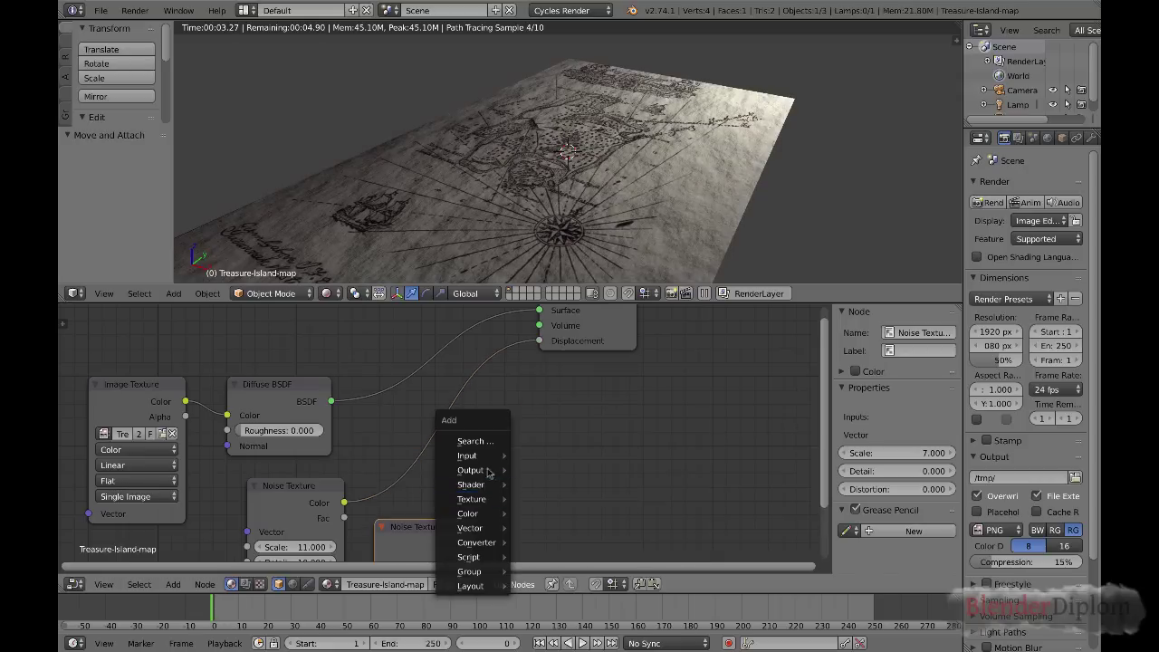
pyautogui.moveTo(480, 543)
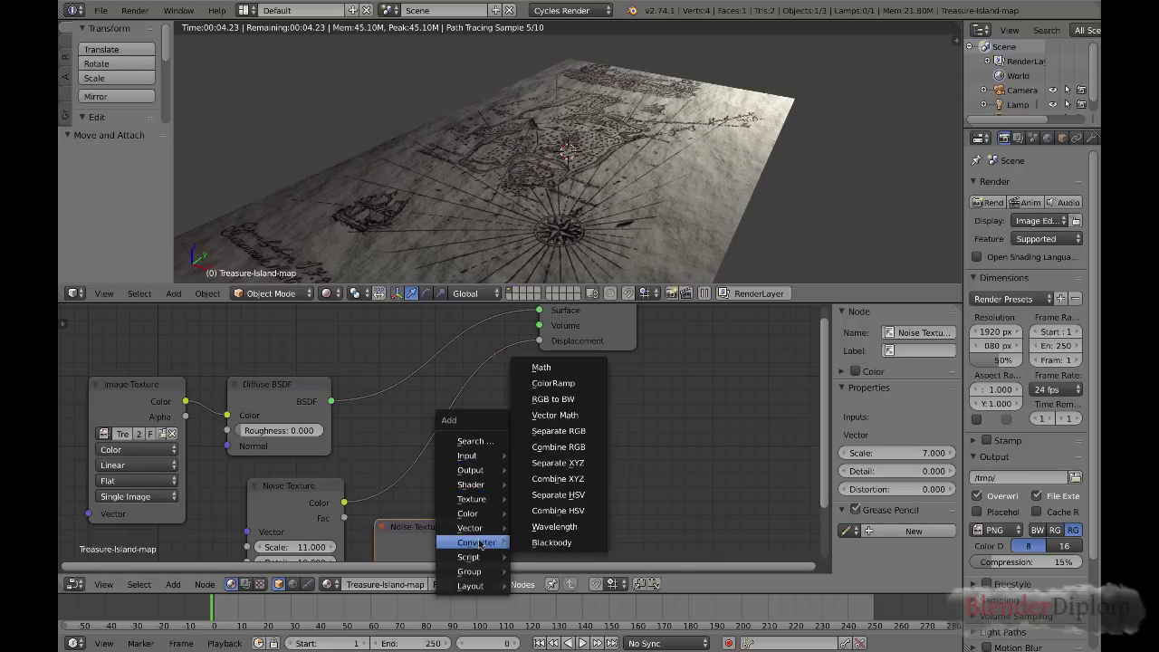
pyautogui.click(540, 367)
pyautogui.click(460, 451)
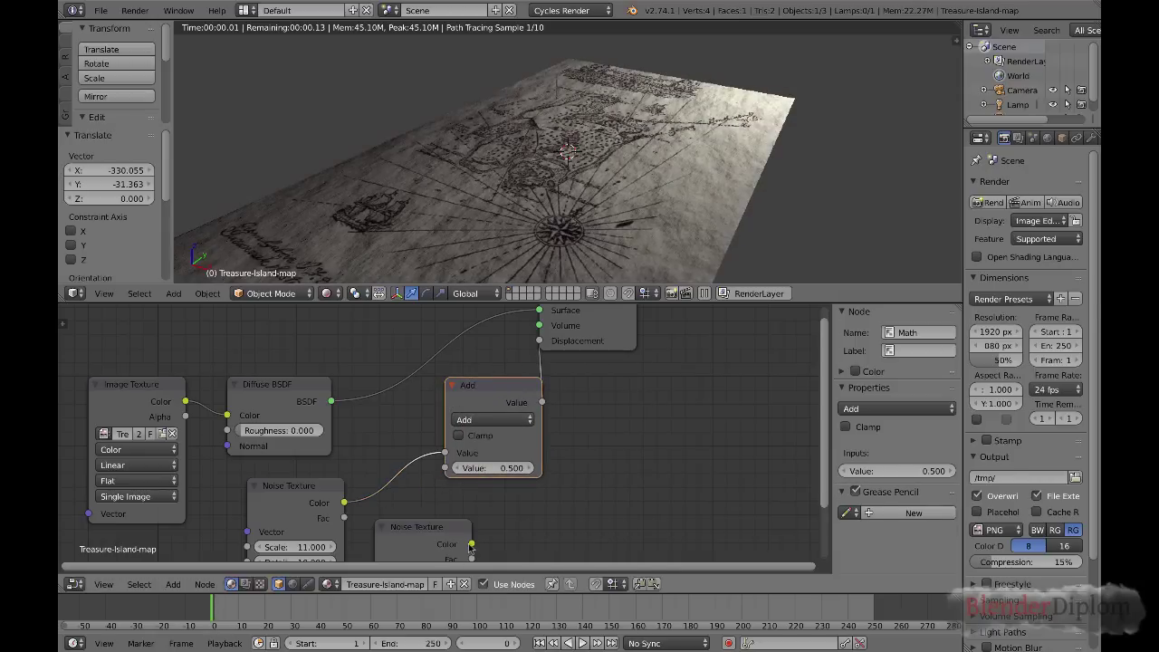
pyautogui.moveTo(472, 544); pyautogui.dragTo(446, 467)
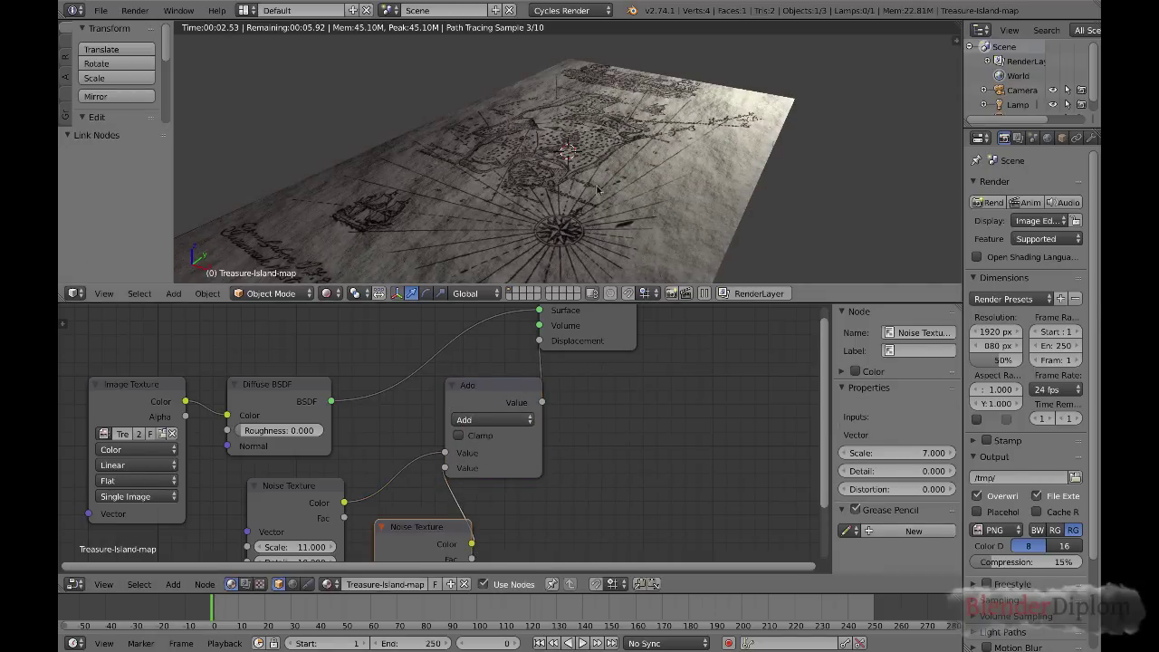
# Maximize the 3D view and orbit around to inspect the roughened map surface.
pyautogui.moveTo(576, 207); pyautogui.dragTo(622, 149, button='middle')
pyautogui.moveTo(640, 226); pyautogui.dragTo(582, 234, button='middle')
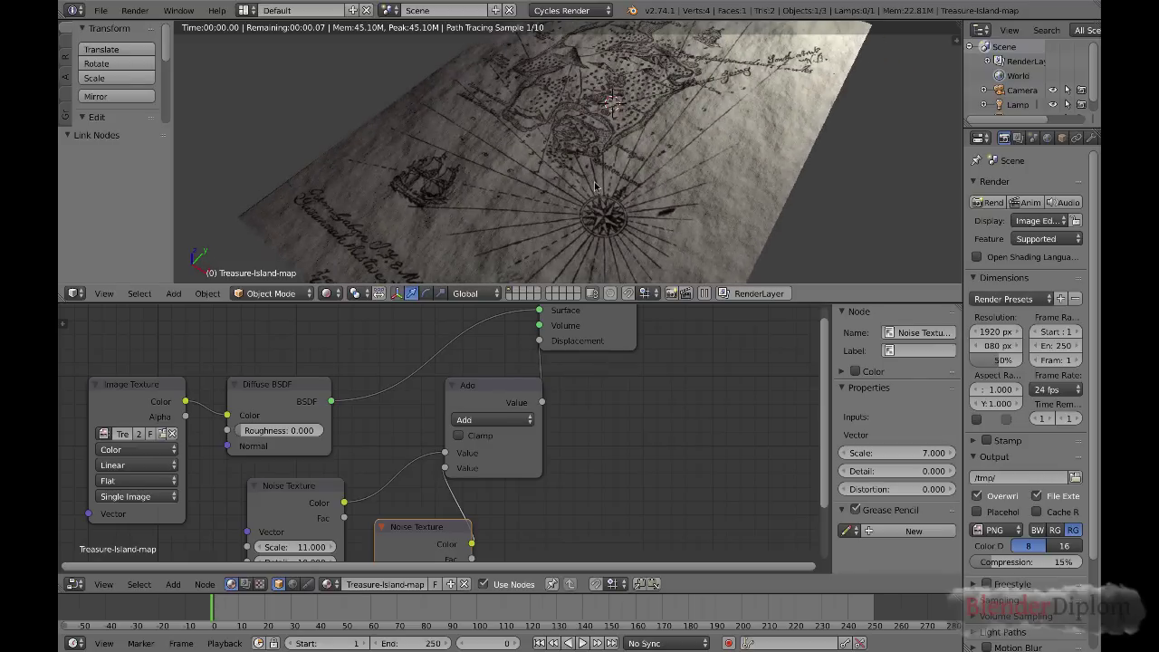
pyautogui.scroll(2, 595, 188)
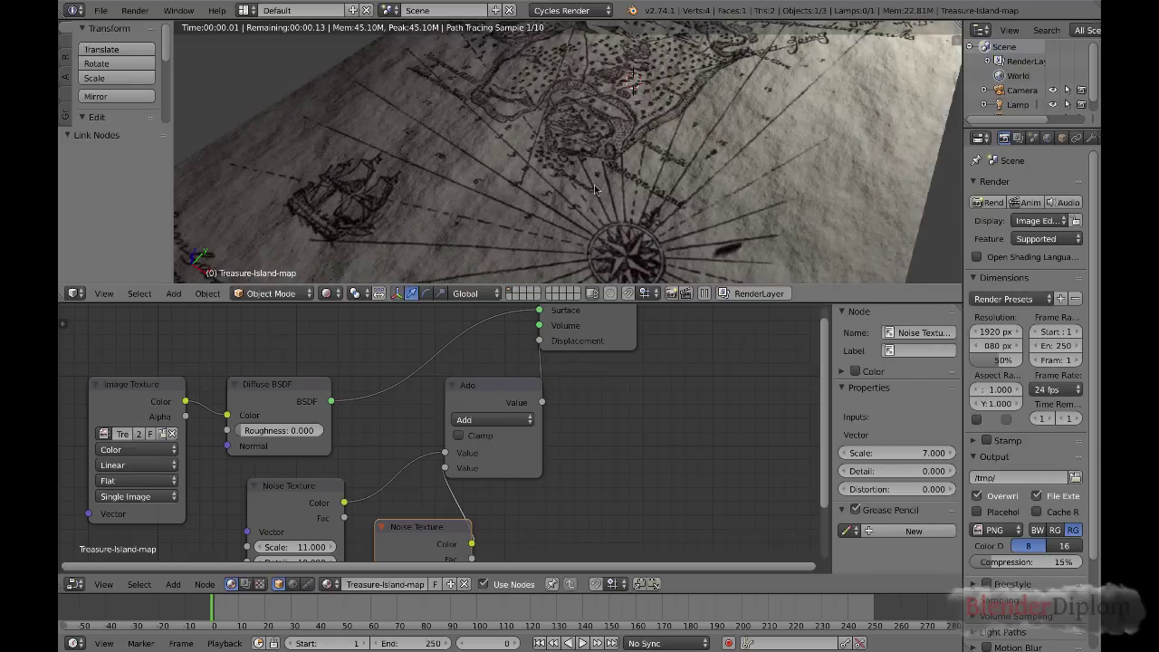
pyautogui.hotkey('ctrl', 'Up')
pyautogui.scroll(-3, 580, 235)
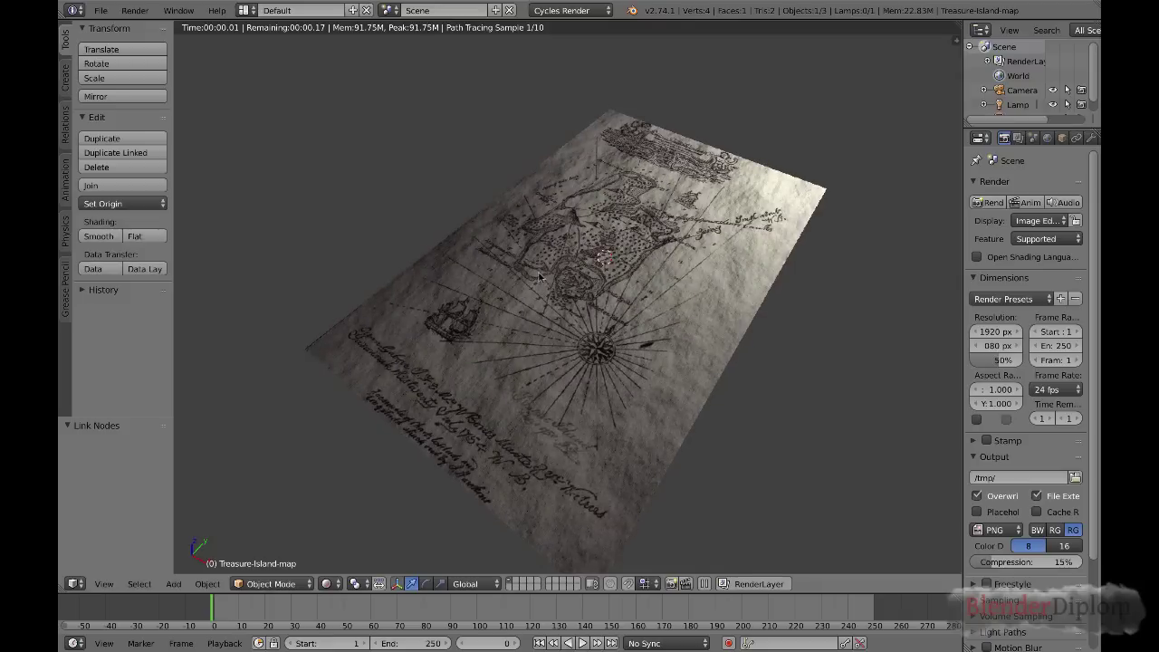
pyautogui.moveTo(540, 276); pyautogui.dragTo(550, 294, button='middle')
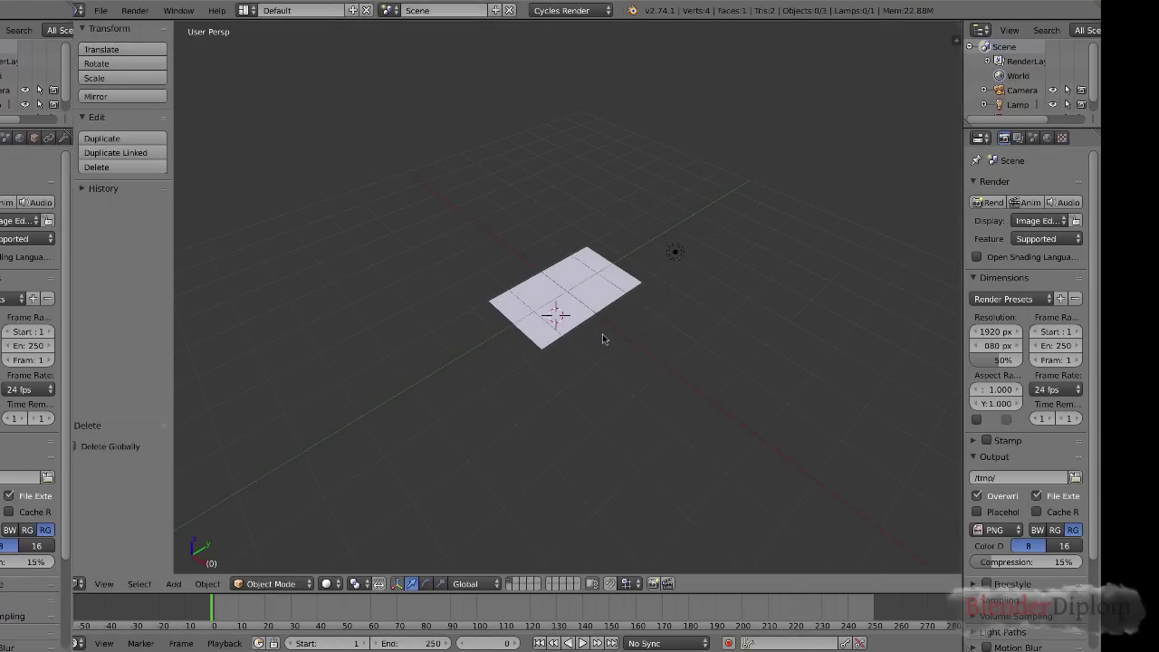
# Select the camera and clear its location (Alt+G) and rotation (Alt+R).
pyautogui.scroll(-2, 603, 333)
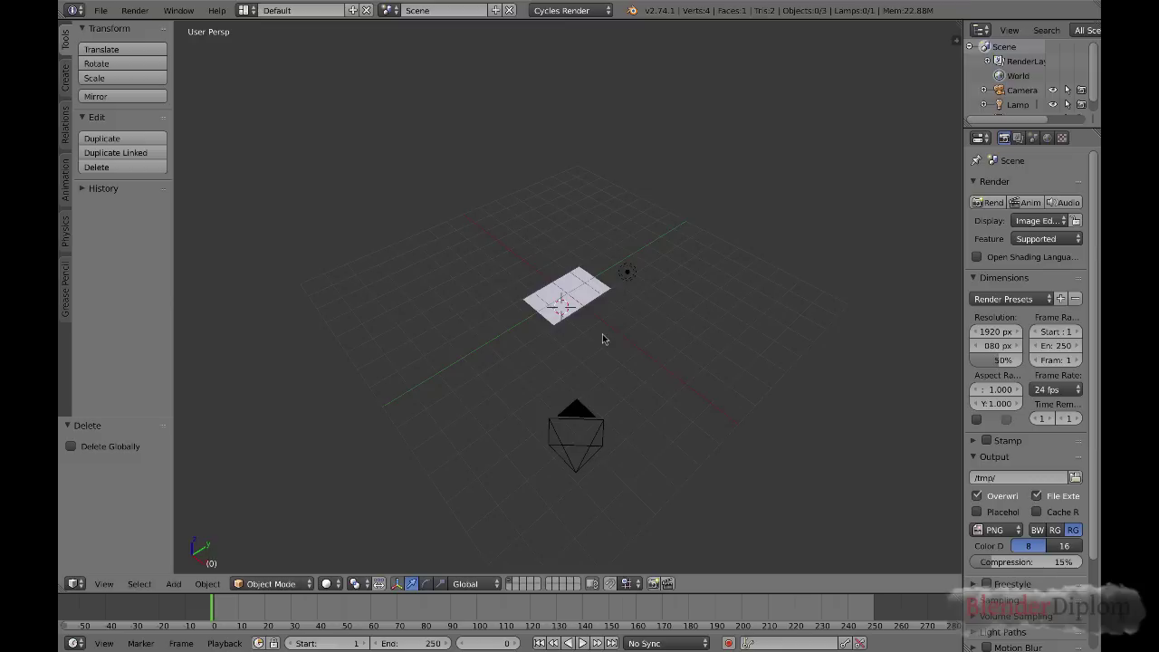
pyautogui.rightClick(593, 431)
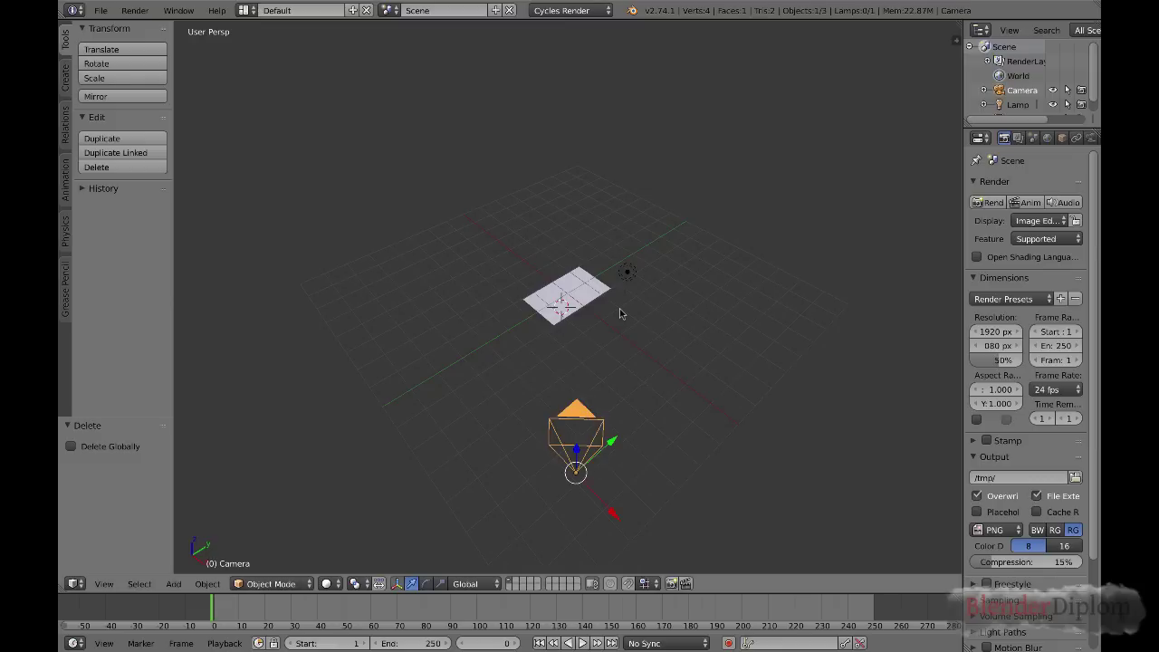
pyautogui.hotkey('alt', 'g')
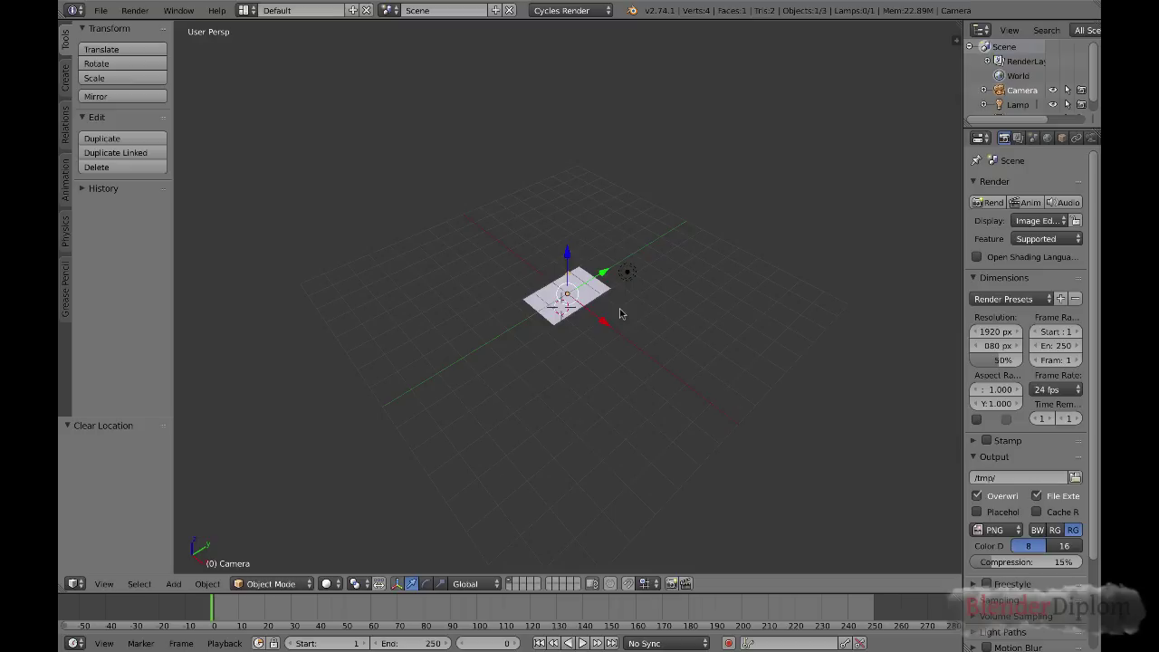
pyautogui.scroll(5, 596, 315)
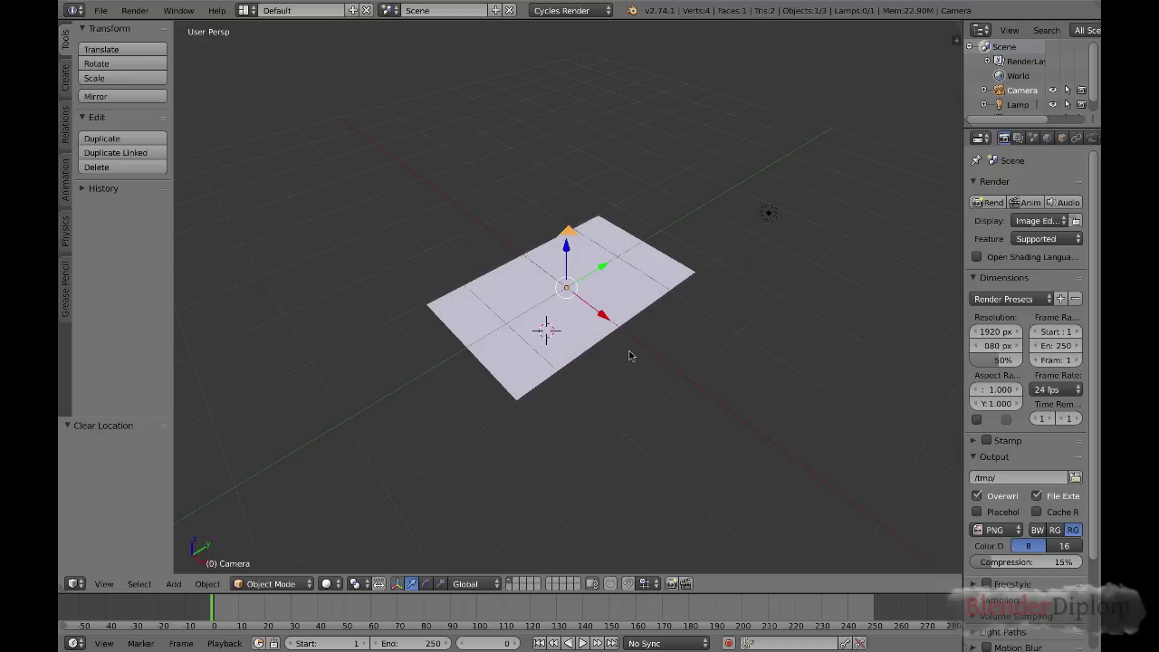
pyautogui.moveTo(632, 356); pyautogui.dragTo(569, 290, button='middle')
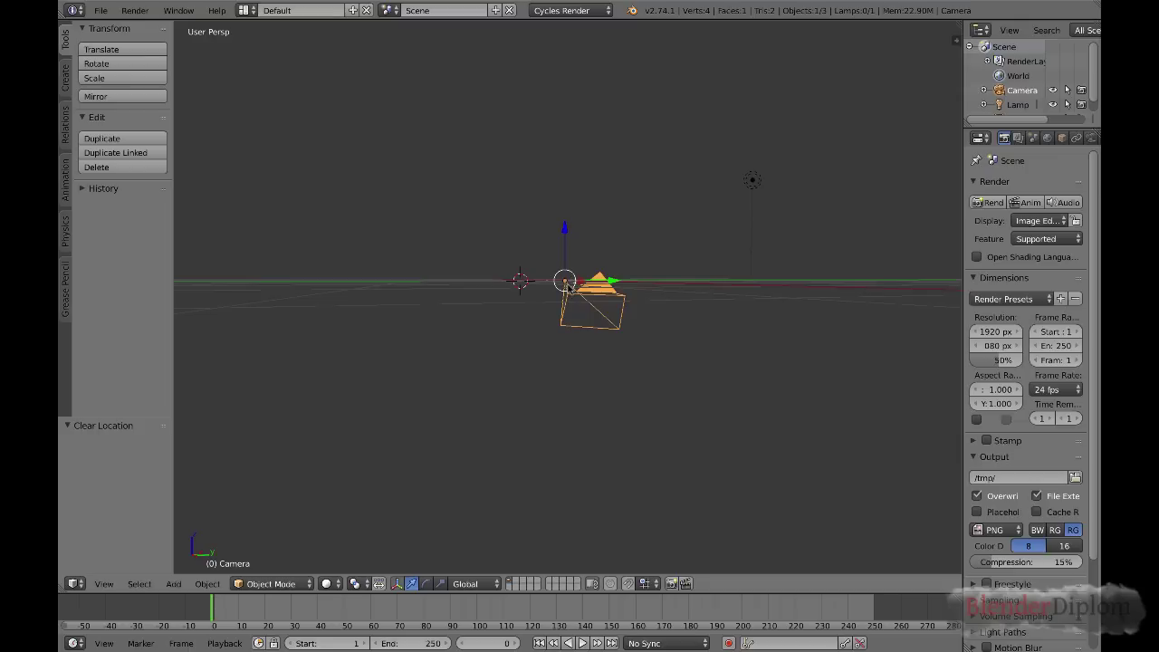
pyautogui.hotkey('alt', 'r')
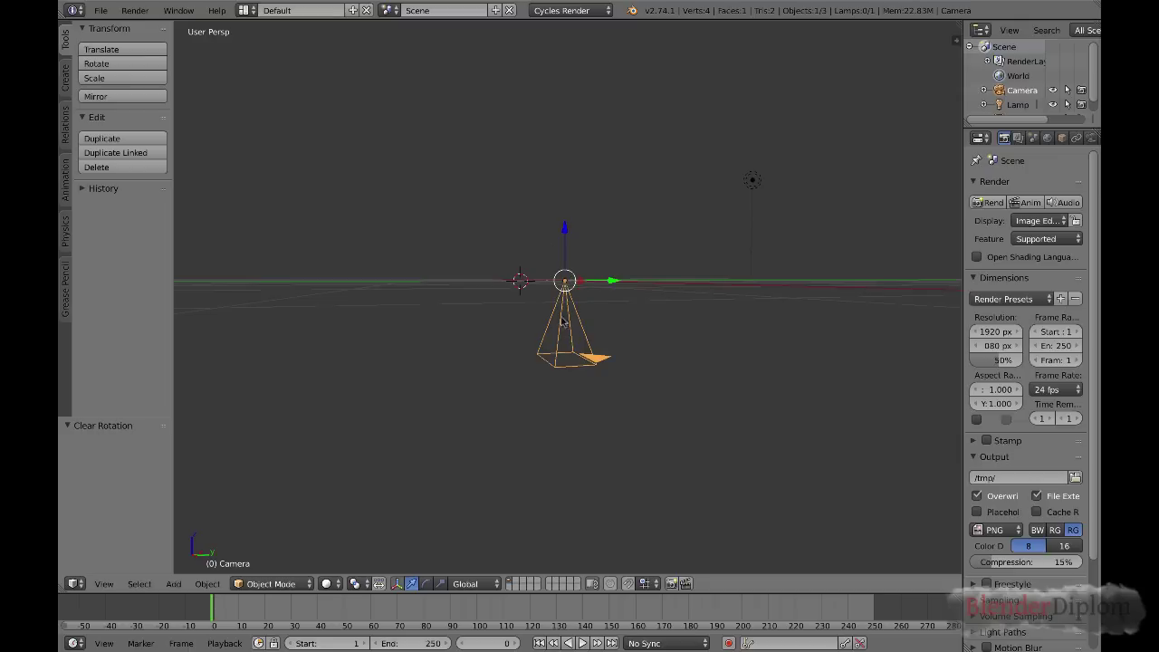
pyautogui.moveTo(564, 312)
pyautogui.mouseDown(button='middle')
pyautogui.moveTo(571, 363)
pyautogui.moveTo(566, 315)
pyautogui.mouseUp(button='middle')
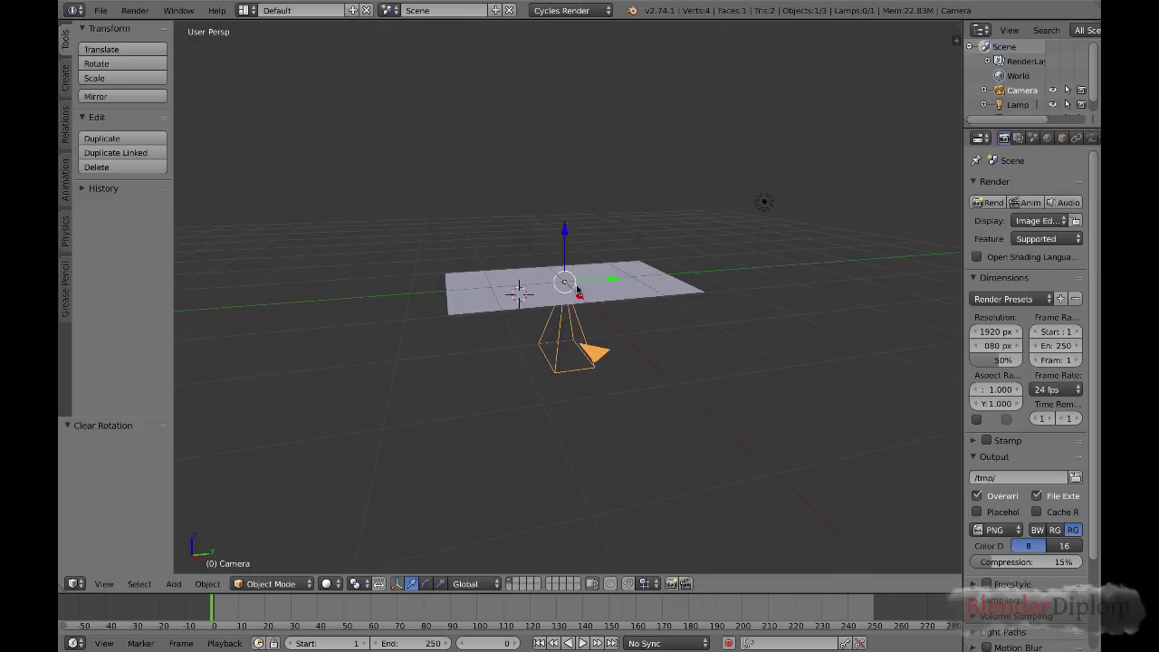
pyautogui.moveTo(546, 317); pyautogui.dragTo(536, 304, button='middle')
pyautogui.scroll(4, 553, 308)
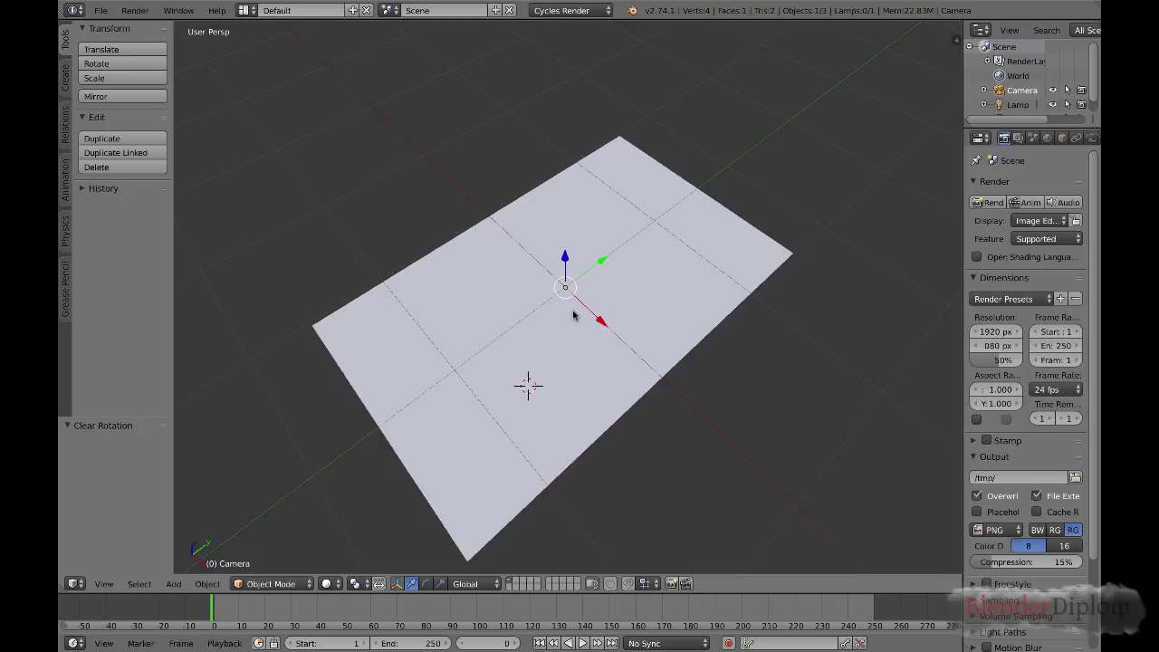
# Add a NURBS path, scale it to 0.418, and enter Edit Mode.
pyautogui.hotkey('shift', 'a')
pyautogui.moveTo(572, 316)
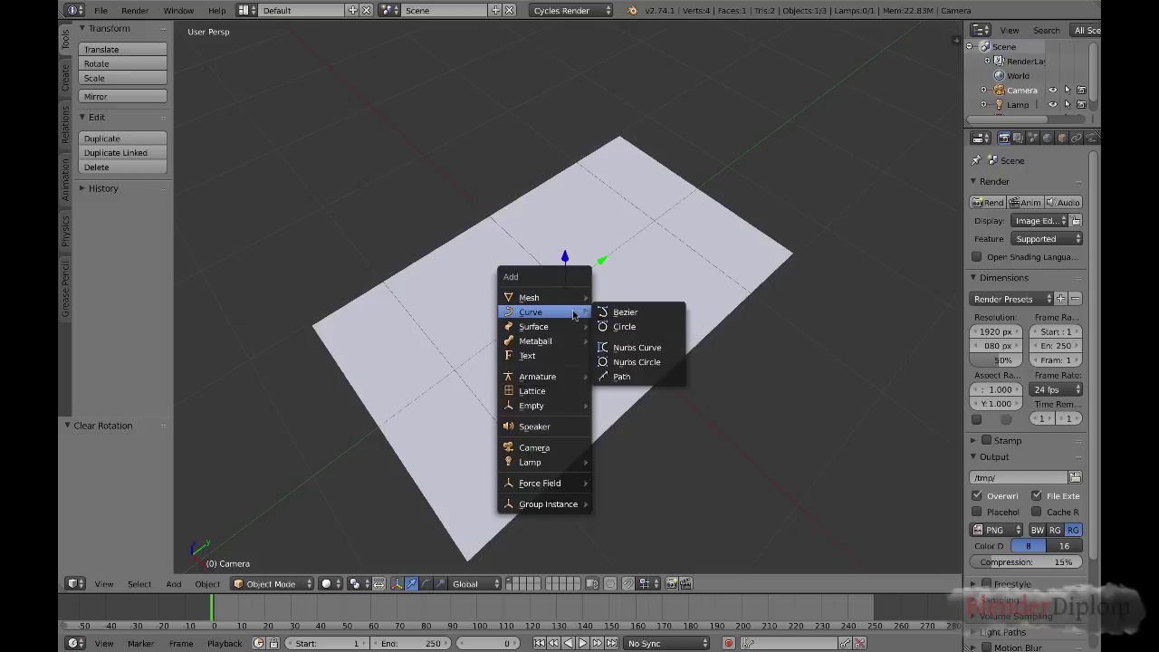
pyautogui.click(619, 382)
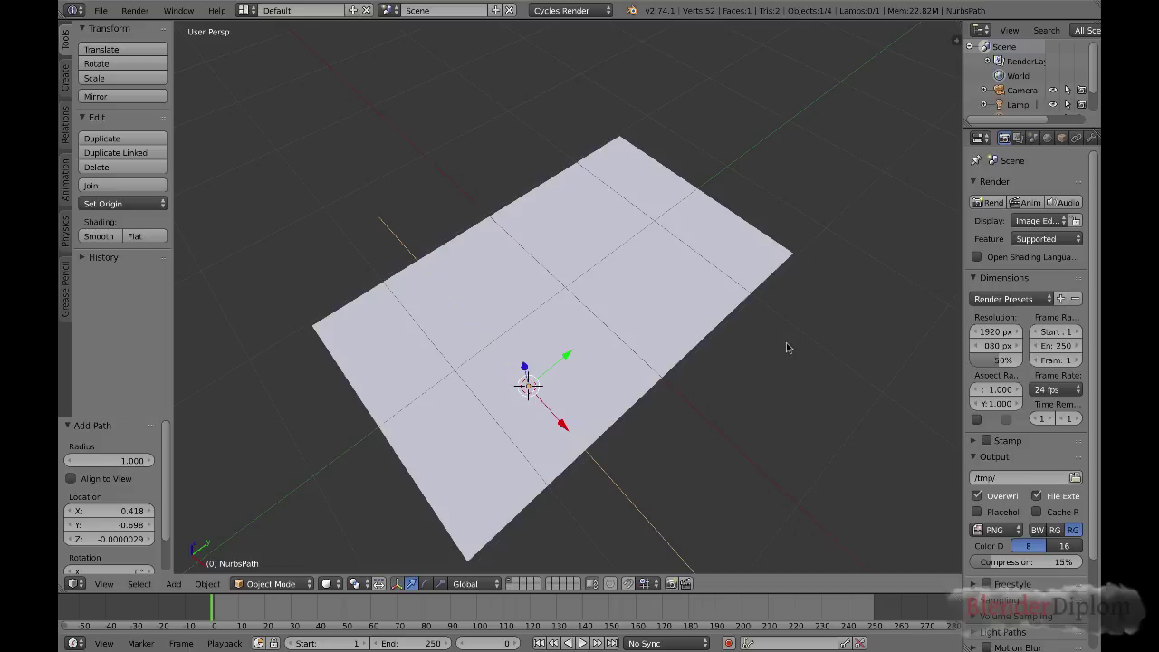
pyautogui.press('s')
pyautogui.click(630, 346)
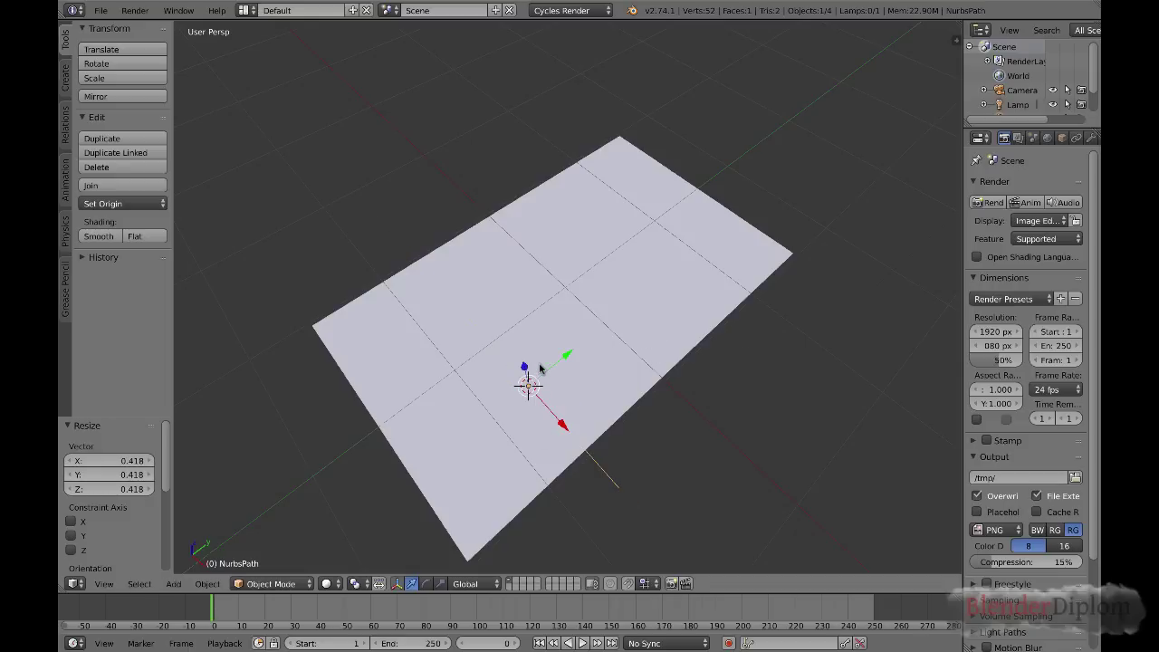
pyautogui.press('Tab')
# From top view, drag the path's control points into a winding route toward the map's top.
pyautogui.moveTo(458, 308); pyautogui.dragTo(389, 319, button='right')
pyautogui.moveTo(622, 489); pyautogui.dragTo(695, 258, button='right')
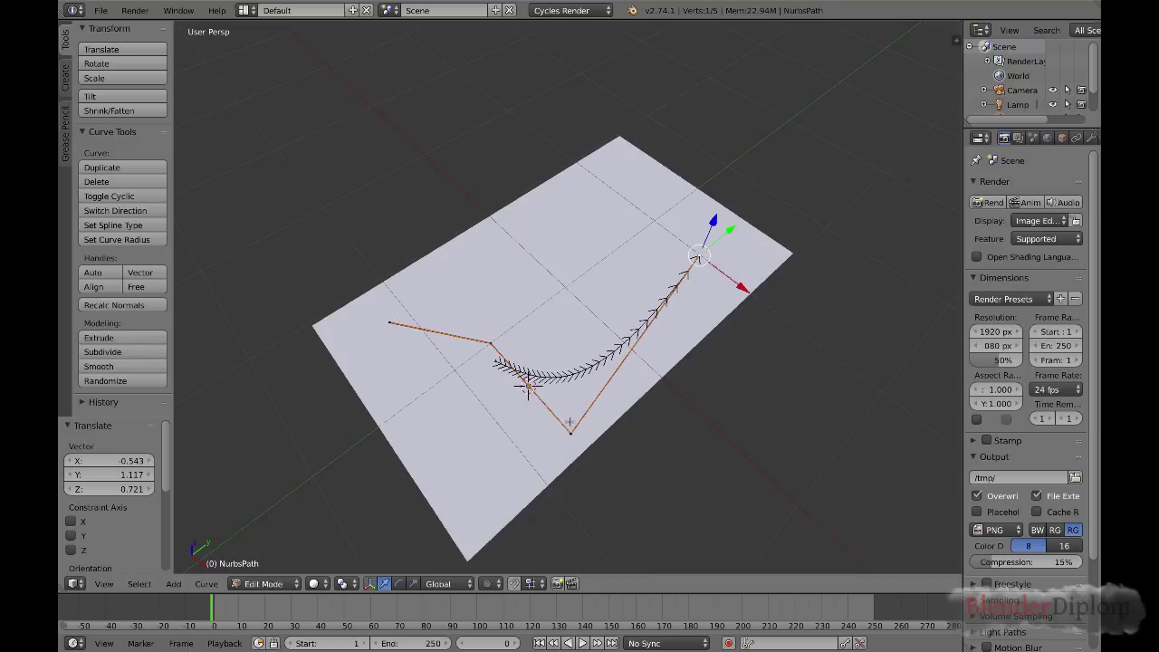
pyautogui.press('KP_7')
pyautogui.moveTo(674, 402); pyautogui.dragTo(577, 447, button='right')
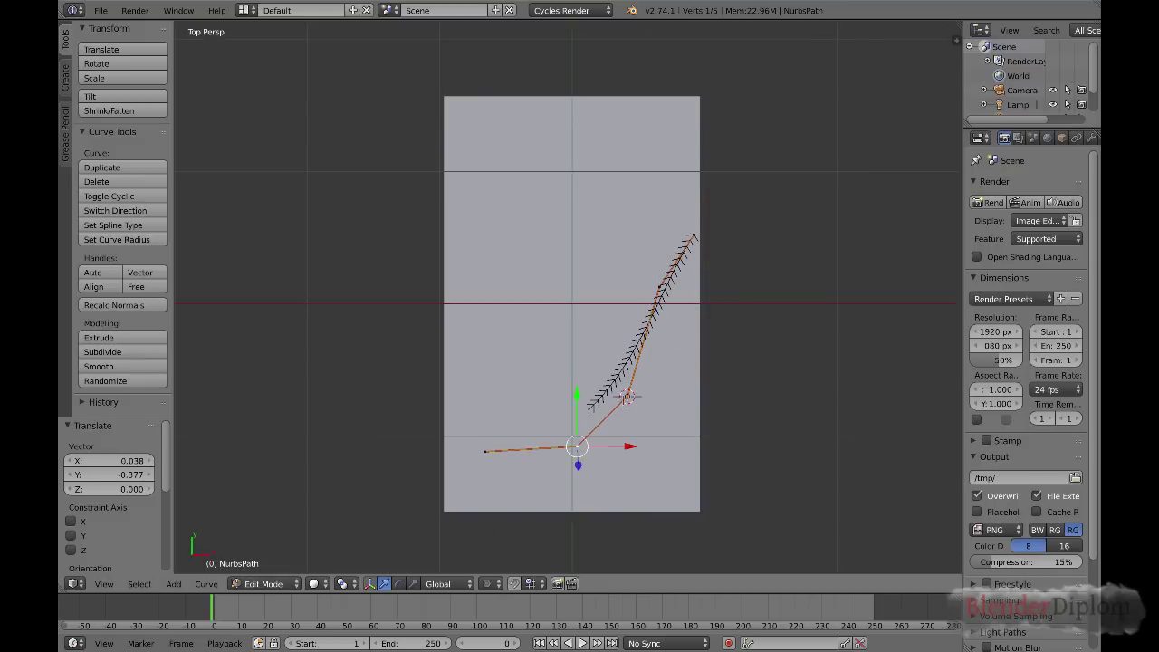
pyautogui.moveTo(627, 398); pyautogui.dragTo(652, 421, button='right')
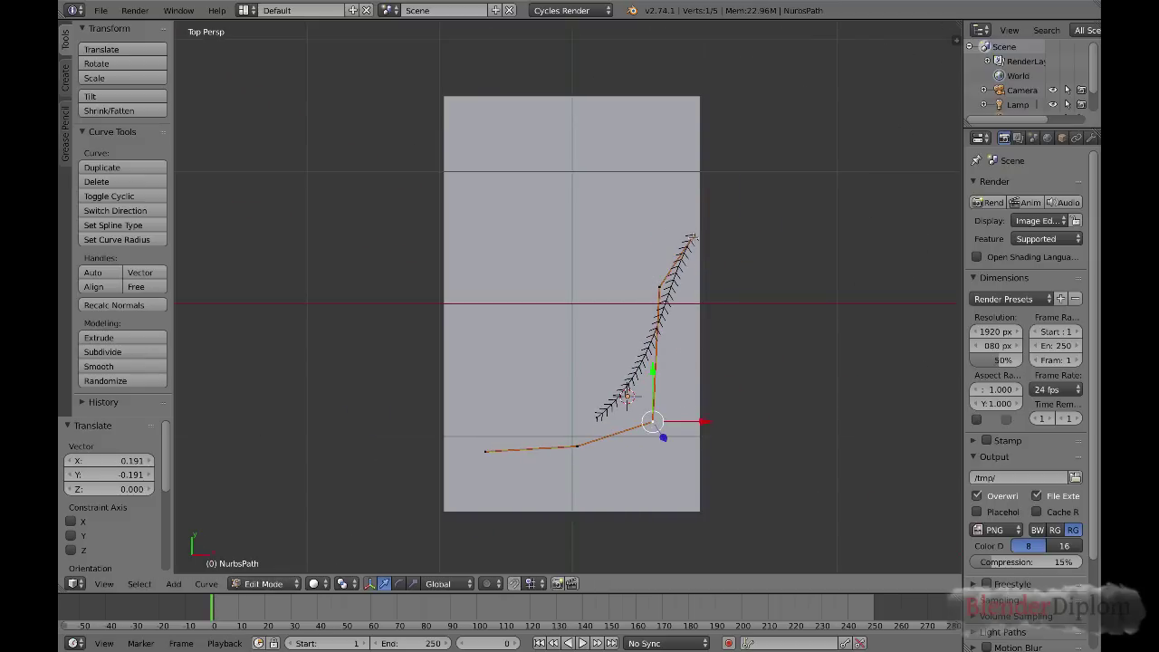
pyautogui.moveTo(692, 237); pyautogui.dragTo(583, 169, button='right')
pyautogui.moveTo(659, 287); pyautogui.dragTo(715, 254, button='right')
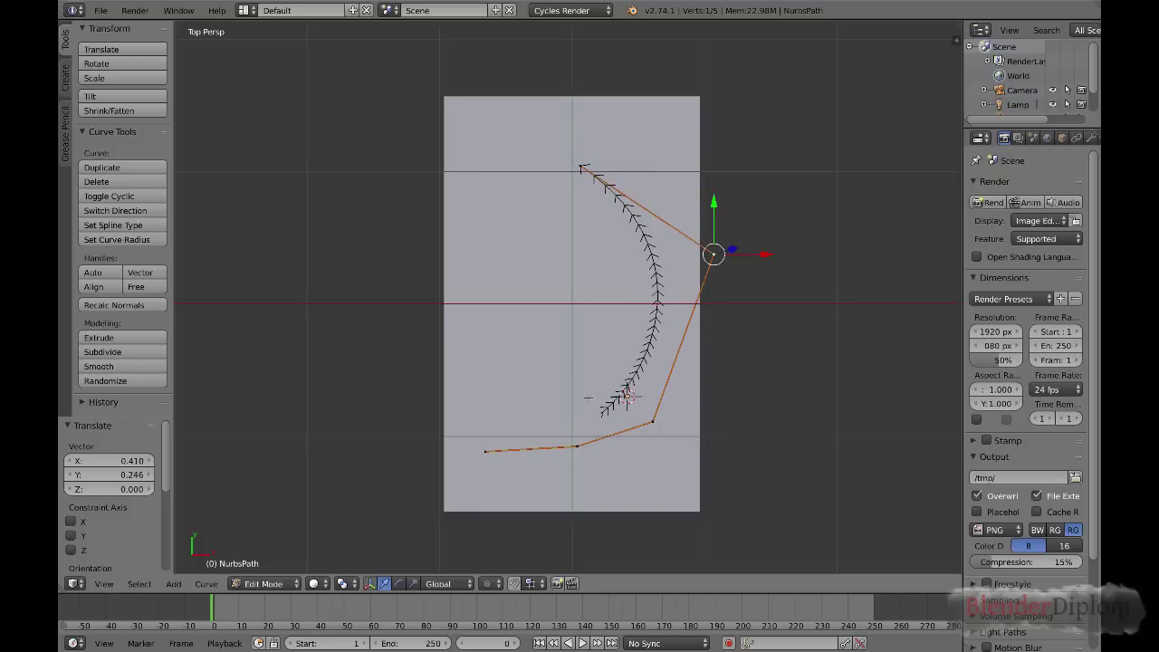
# In Right Ortho view, move the left end, right control point and right end to level the curve.
pyautogui.press('KP_3')
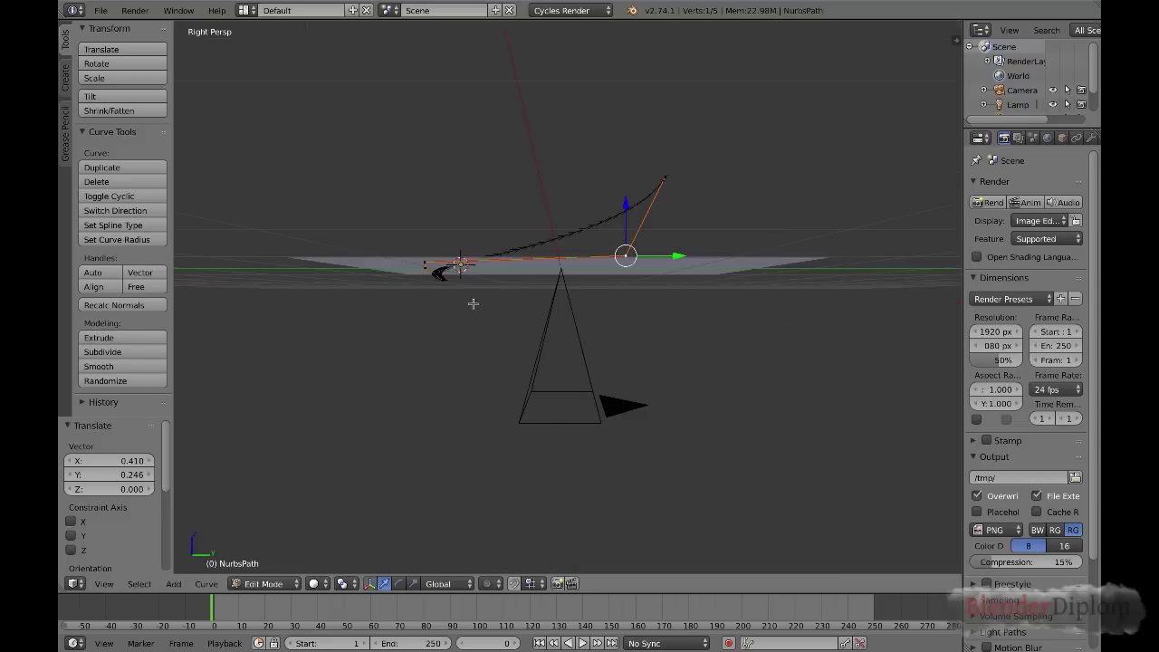
pyautogui.press('KP_5')
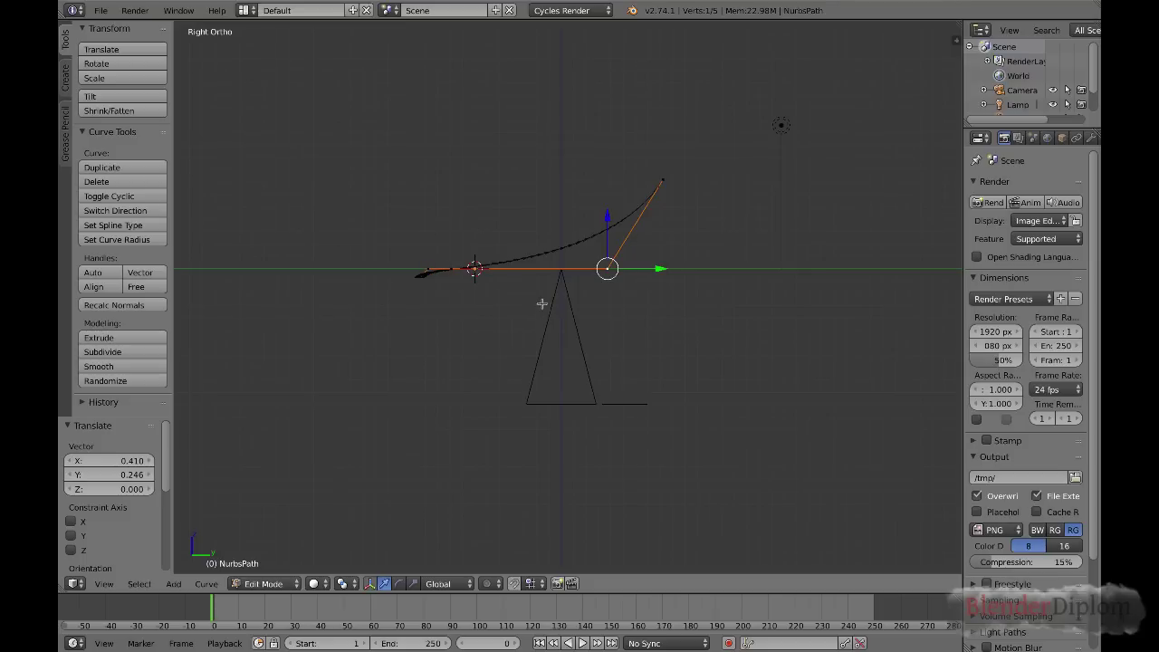
pyautogui.press('a')
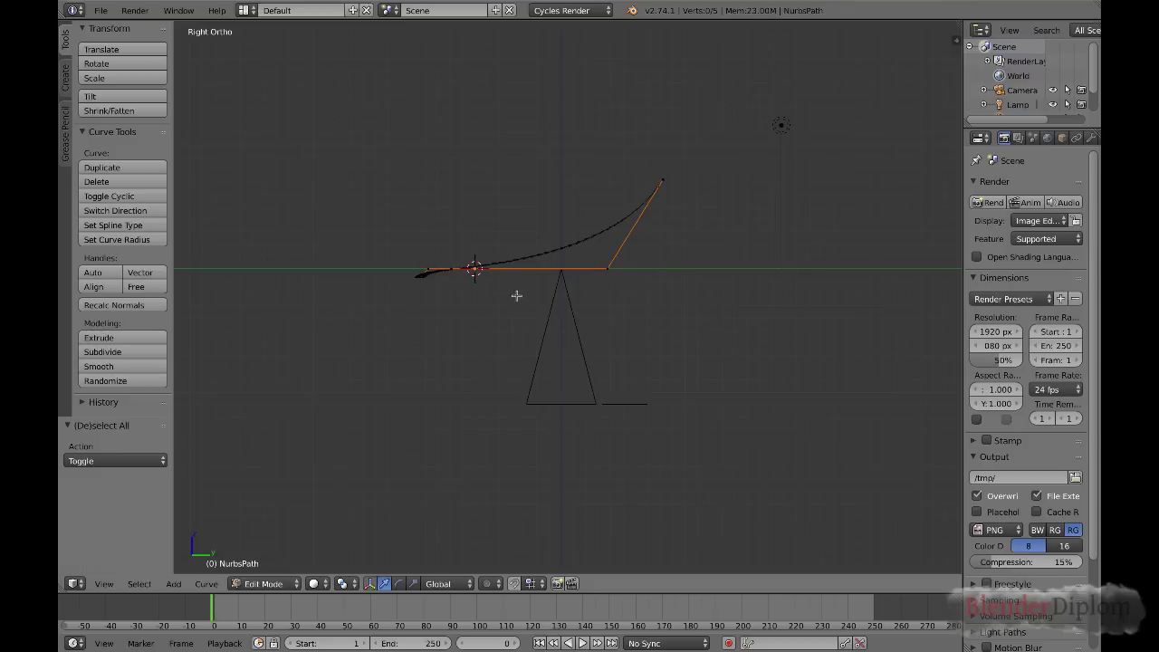
pyautogui.rightClick(434, 272)
pyautogui.press('g')
pyautogui.click(438, 193)
pyautogui.rightClick(605, 269)
pyautogui.press('g')
pyautogui.click(608, 212)
pyautogui.rightClick(663, 180)
pyautogui.press('g')
pyautogui.click(678, 207)
# From top view, push the lower-right, upper-right, lower and left-end path points outward.
pyautogui.press('KP_7')
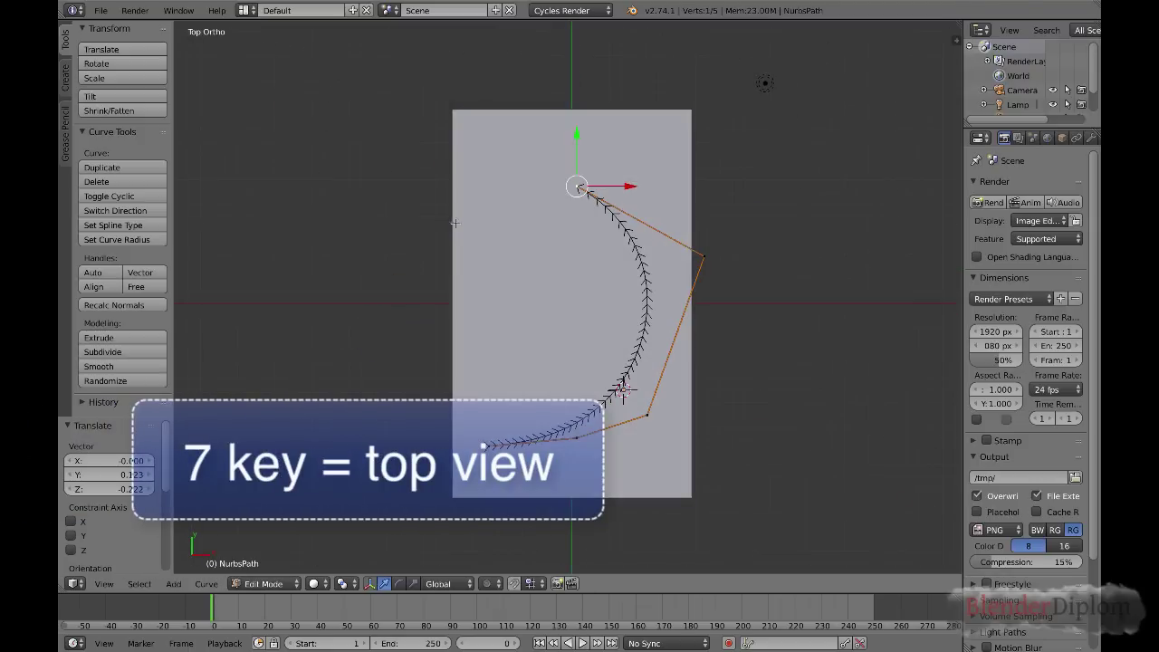
pyautogui.rightClick(646, 416)
pyautogui.press('g')
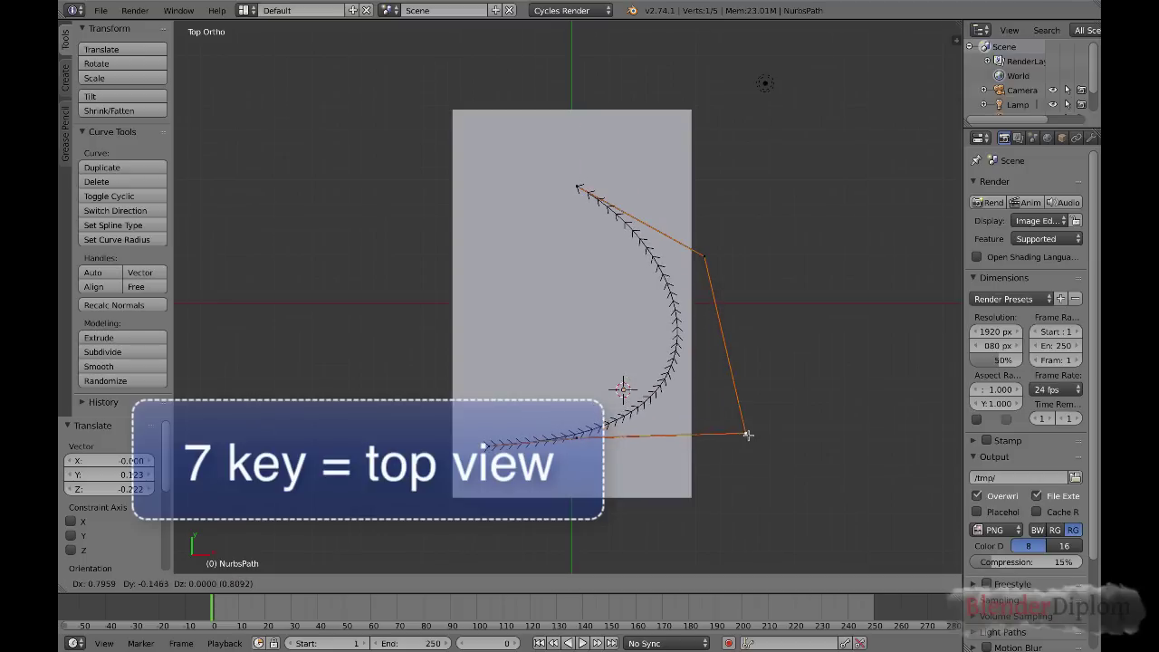
pyautogui.click(746, 434)
pyautogui.rightClick(704, 256)
pyautogui.press('g')
pyautogui.click(717, 197)
pyautogui.rightClick(579, 438)
pyautogui.press('g')
pyautogui.click(652, 445)
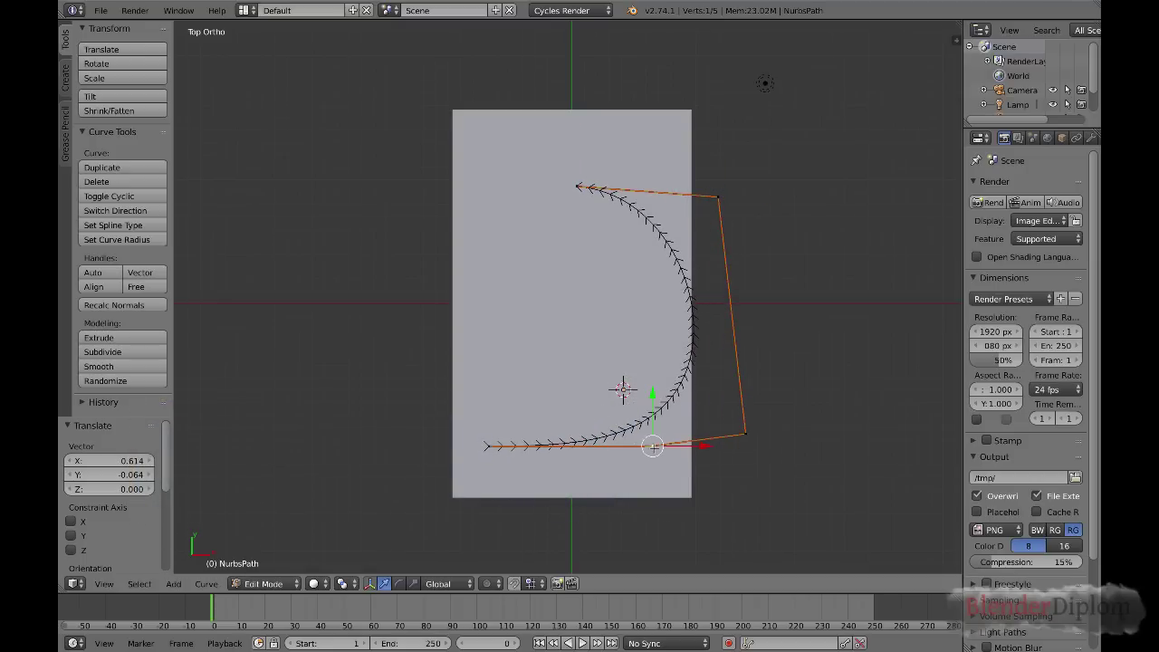
pyautogui.rightClick(482, 448)
pyautogui.press('g')
pyautogui.click(471, 444)
# Pull the lower point further down, the right point up and the top point higher.
pyautogui.rightClick(655, 445)
pyautogui.press('g')
pyautogui.click(643, 490)
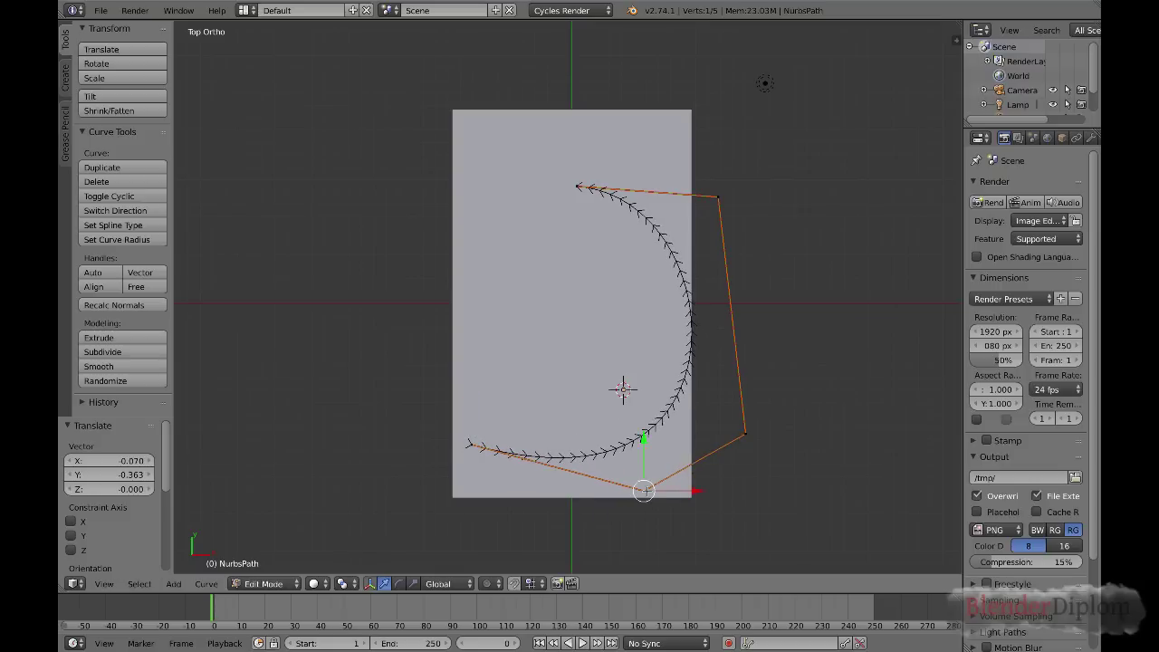
pyautogui.rightClick(752, 435)
pyautogui.press('g')
pyautogui.click(798, 386)
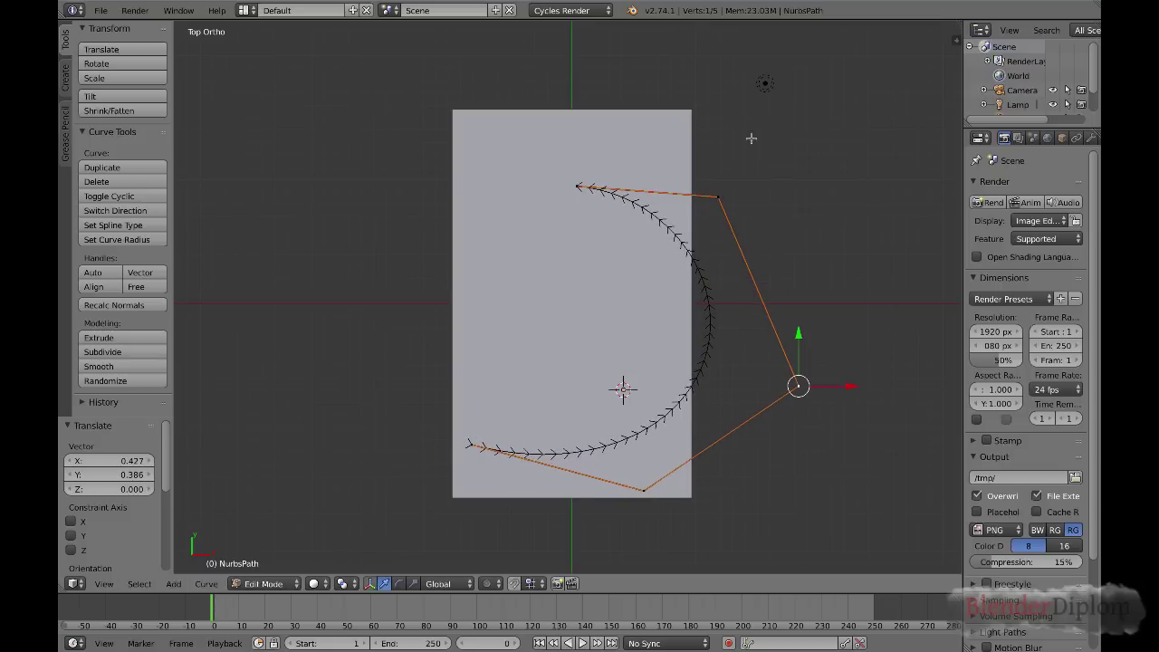
pyautogui.rightClick(720, 194)
pyautogui.press('g')
pyautogui.click(709, 152)
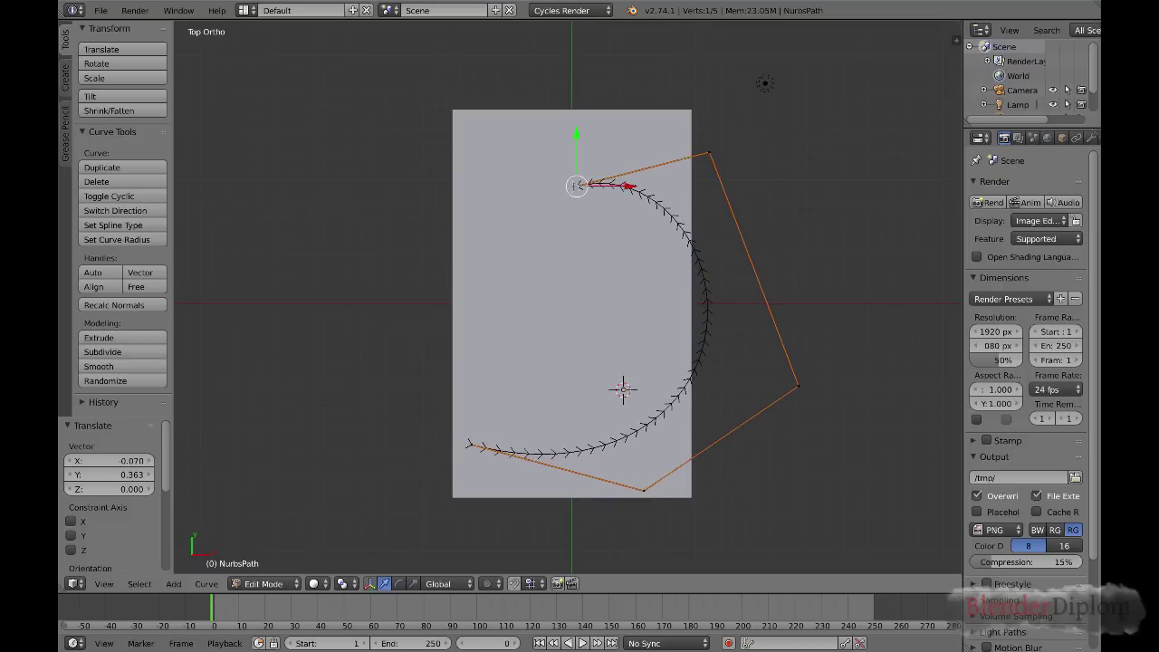
# Nudge the first point slightly left and the top point up-left, then leave Edit Mode.
pyautogui.rightClick(580, 185)
pyautogui.press('g')
pyautogui.rightClick(543, 194)
pyautogui.press('g')
pyautogui.click(554, 192)
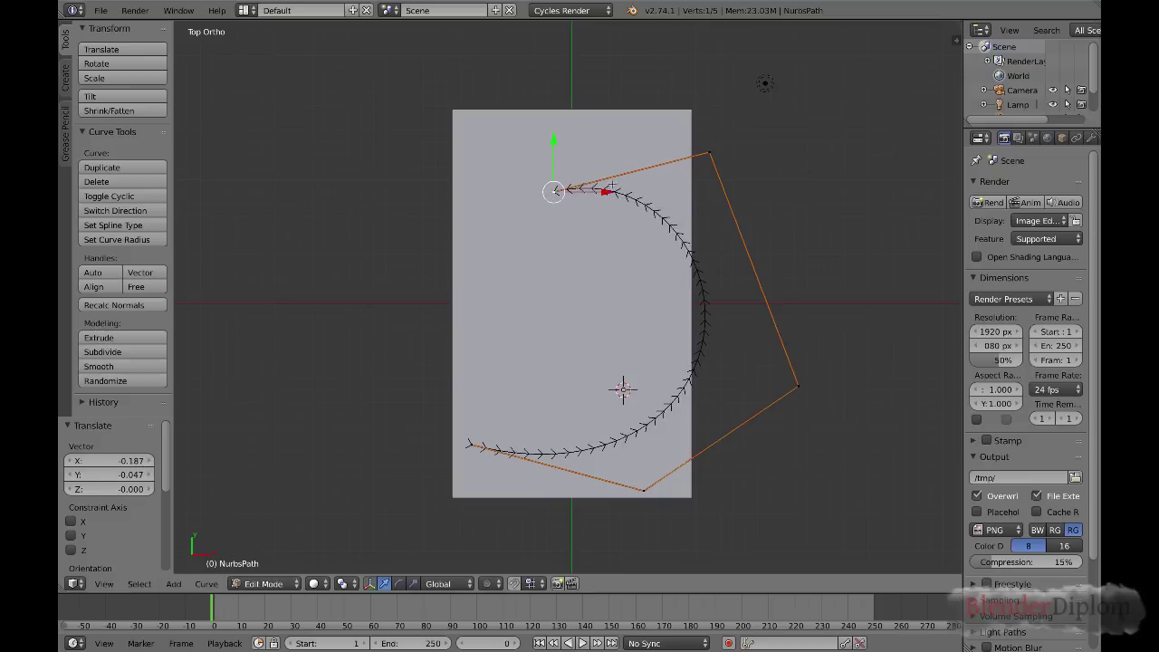
pyautogui.rightClick(709, 152)
pyautogui.press('g')
pyautogui.click(699, 129)
pyautogui.press('Tab')
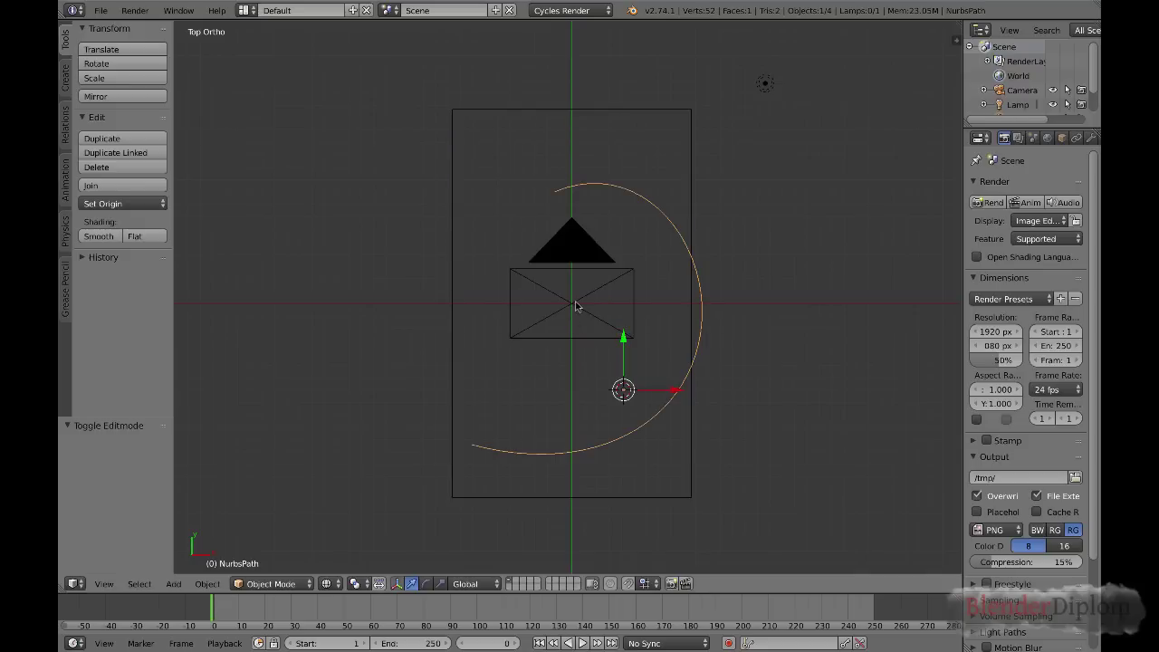
# Give the camera a Follow Path constraint targeting NurbsPath with Fixed Position enabled.
pyautogui.rightClick(572, 307)
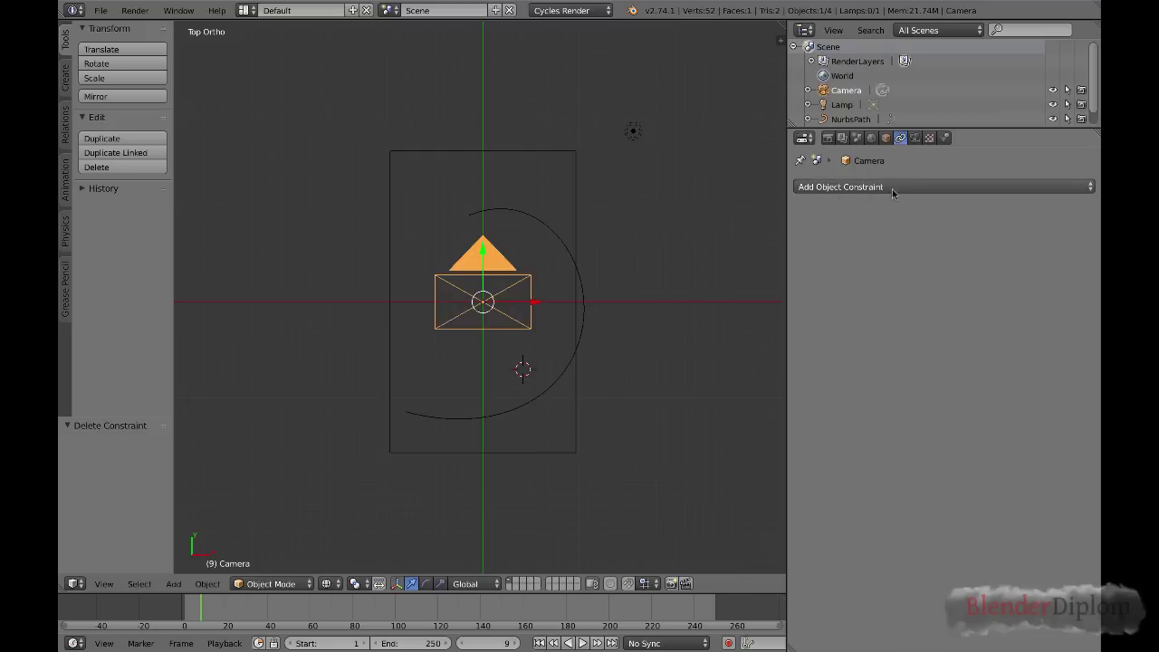
pyautogui.click(896, 187)
pyautogui.click(1035, 265)
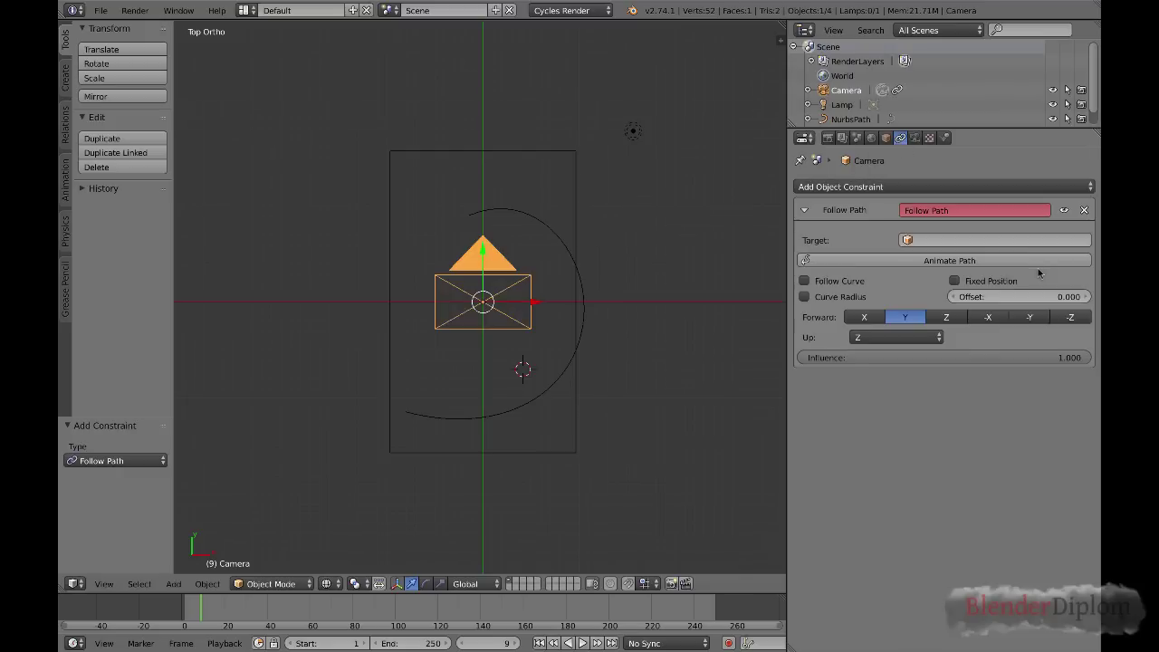
pyautogui.click(919, 241)
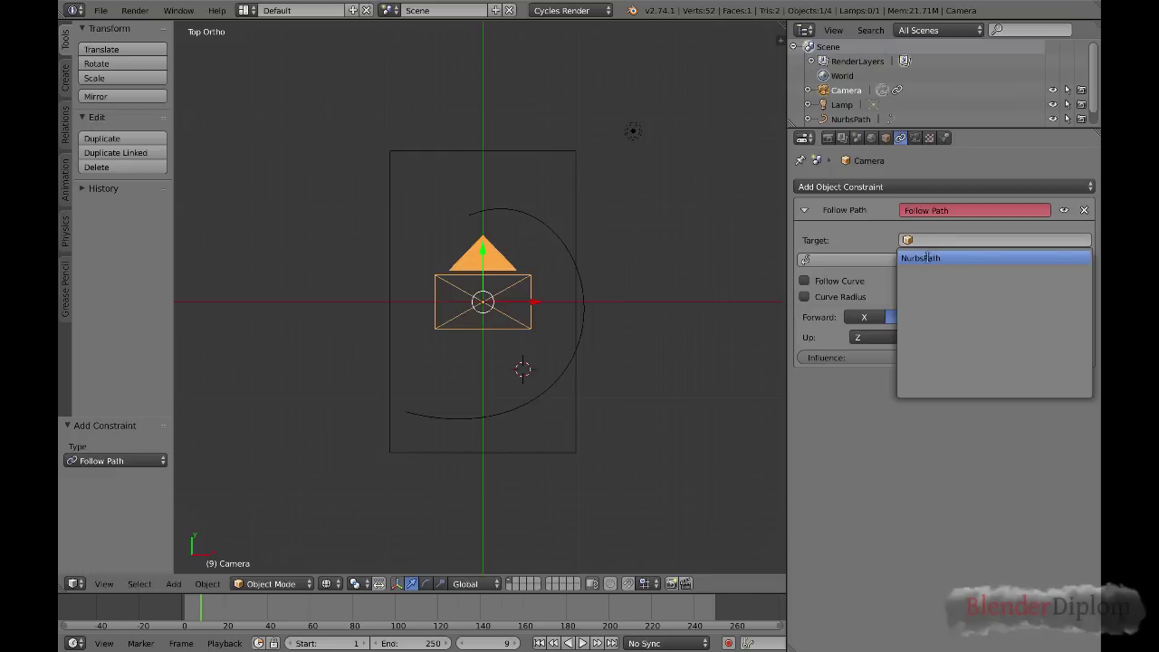
pyautogui.click(936, 260)
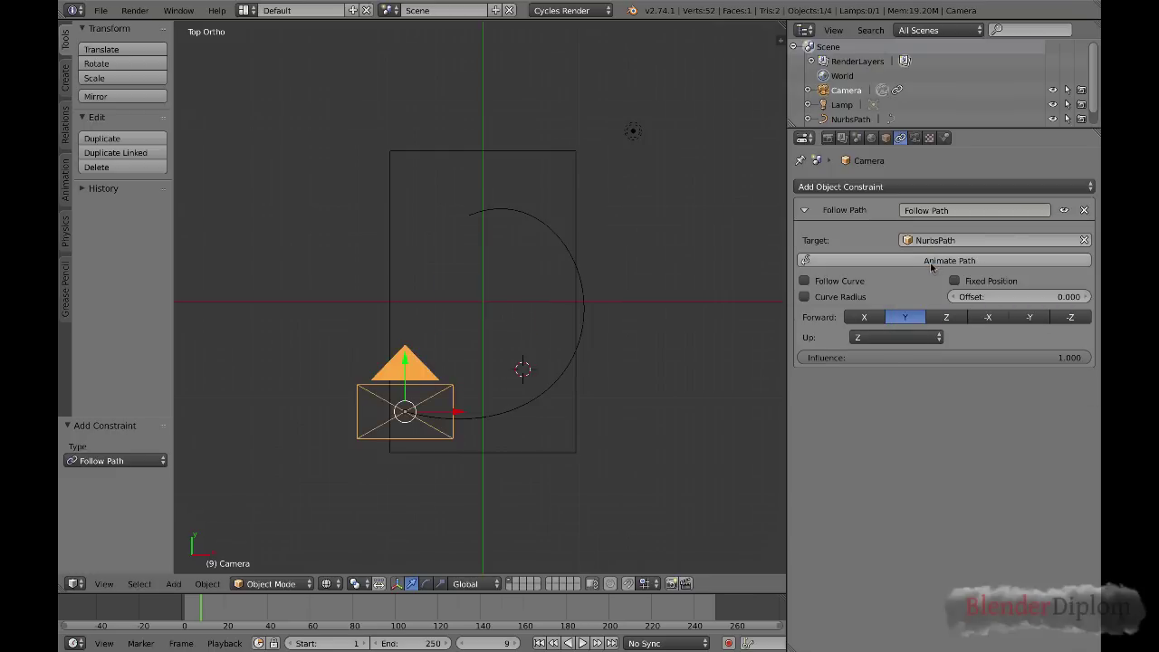
pyautogui.click(955, 281)
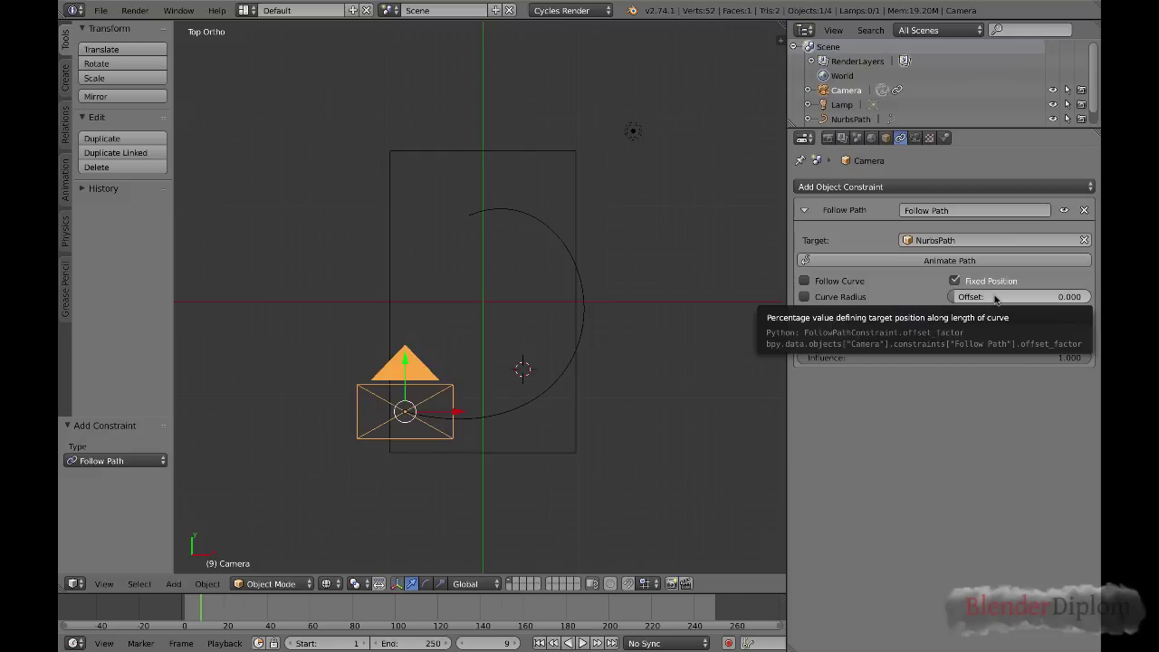
# Keyframe the path Offset at 0, then raise it to 1.000 at frame 180.
pyautogui.press('i')
pyautogui.moveTo(224, 629); pyautogui.dragTo(569, 617)
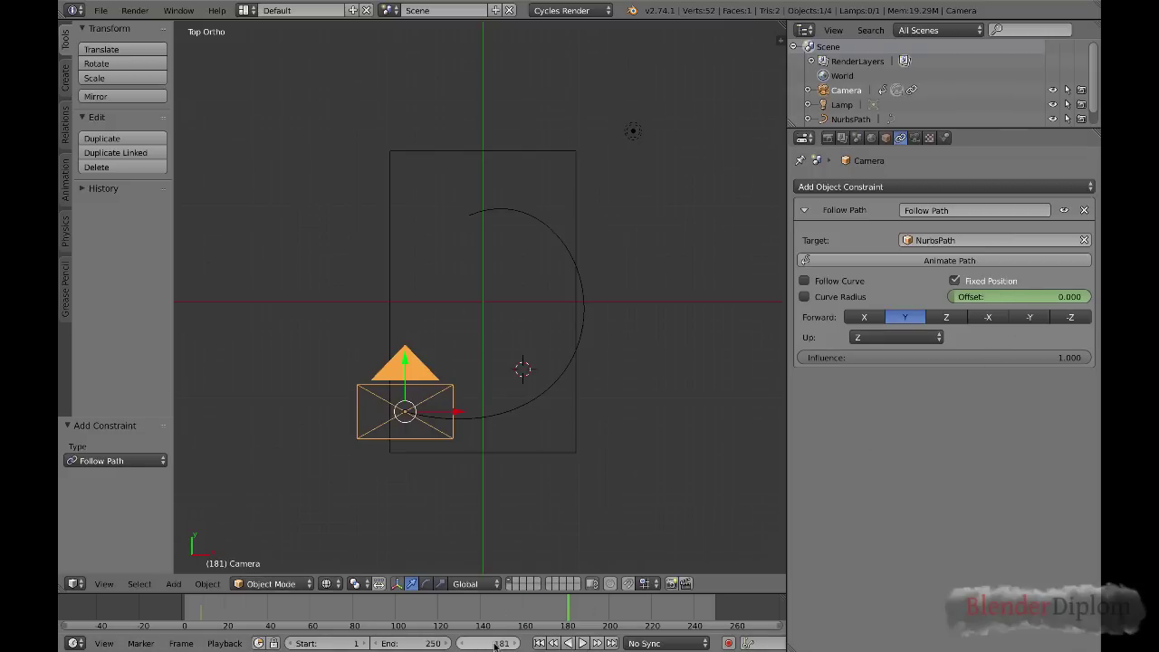
pyautogui.click(462, 643)
pyautogui.moveTo(1003, 299); pyautogui.dragTo(1092, 299)
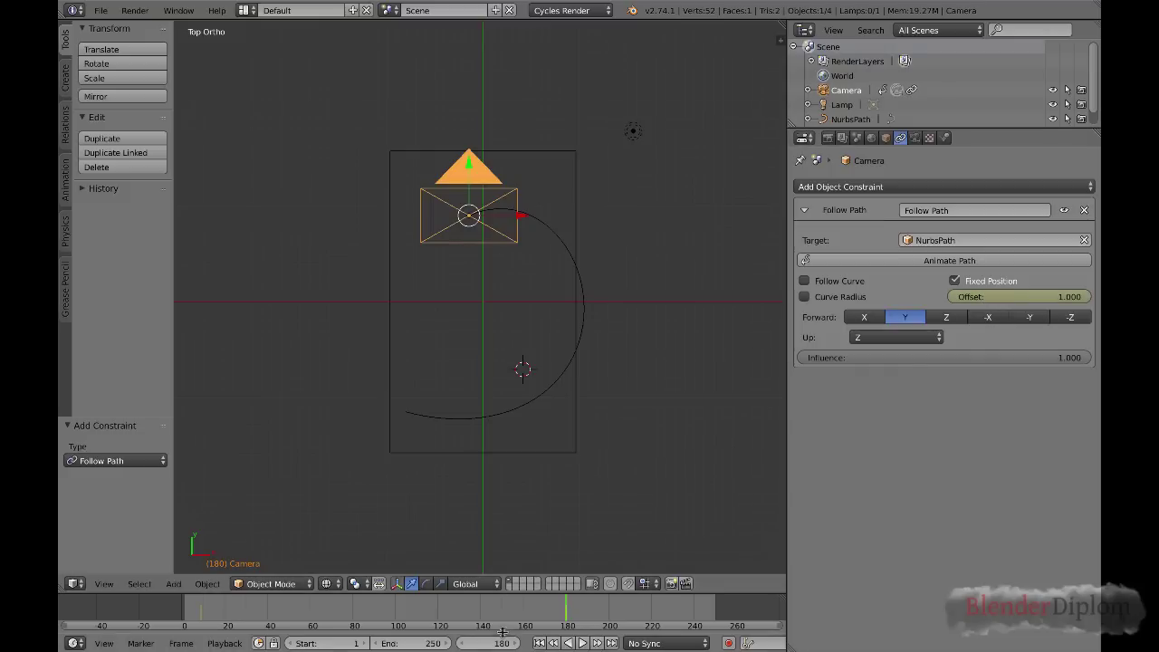
# Scrub back and play the animation, orbiting the view to watch the camera travel.
pyautogui.moveTo(573, 616); pyautogui.dragTo(271, 625)
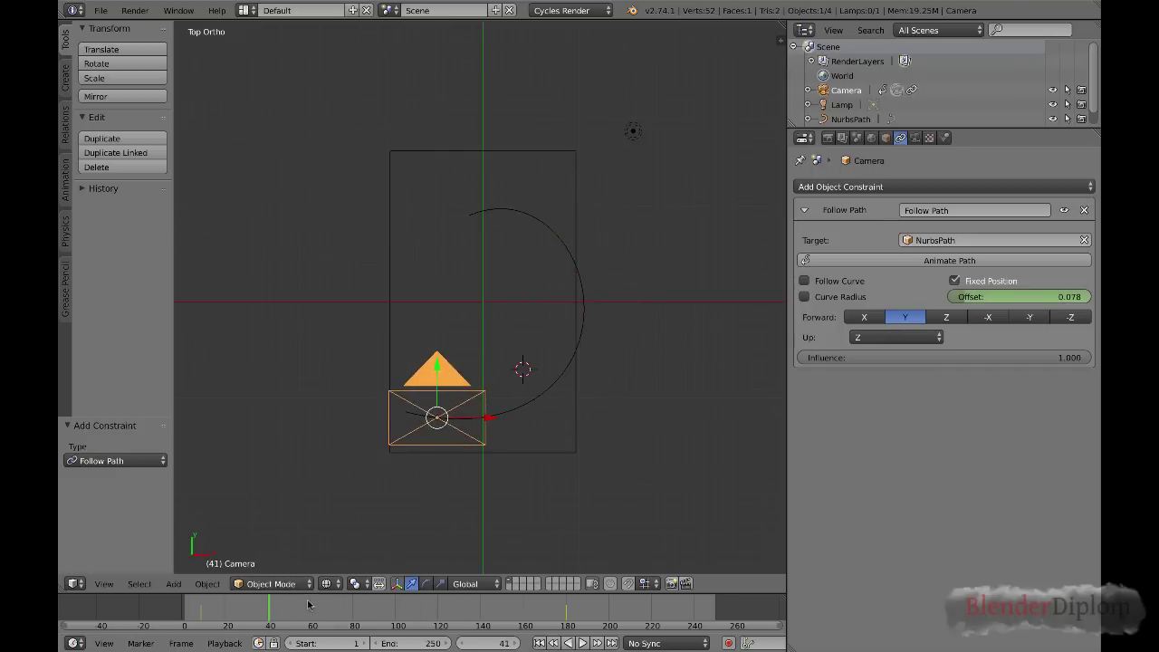
pyautogui.hotkey('alt', 'a')
pyautogui.hotkey('alt', 'a')
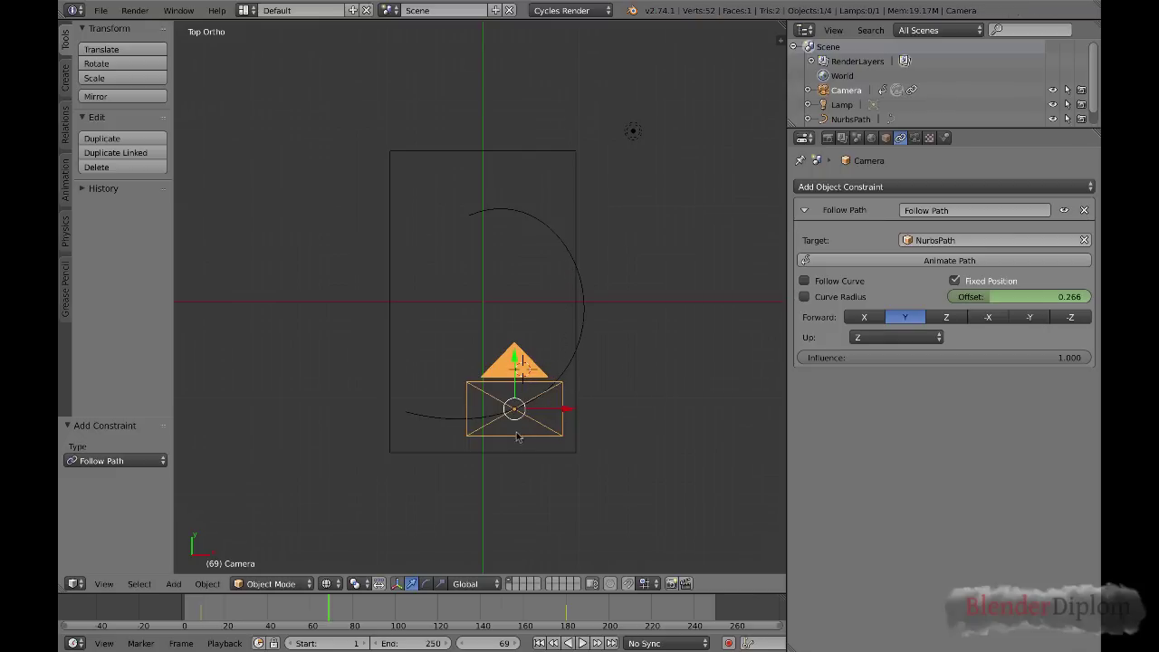
pyautogui.moveTo(520, 437); pyautogui.dragTo(484, 372, button='middle')
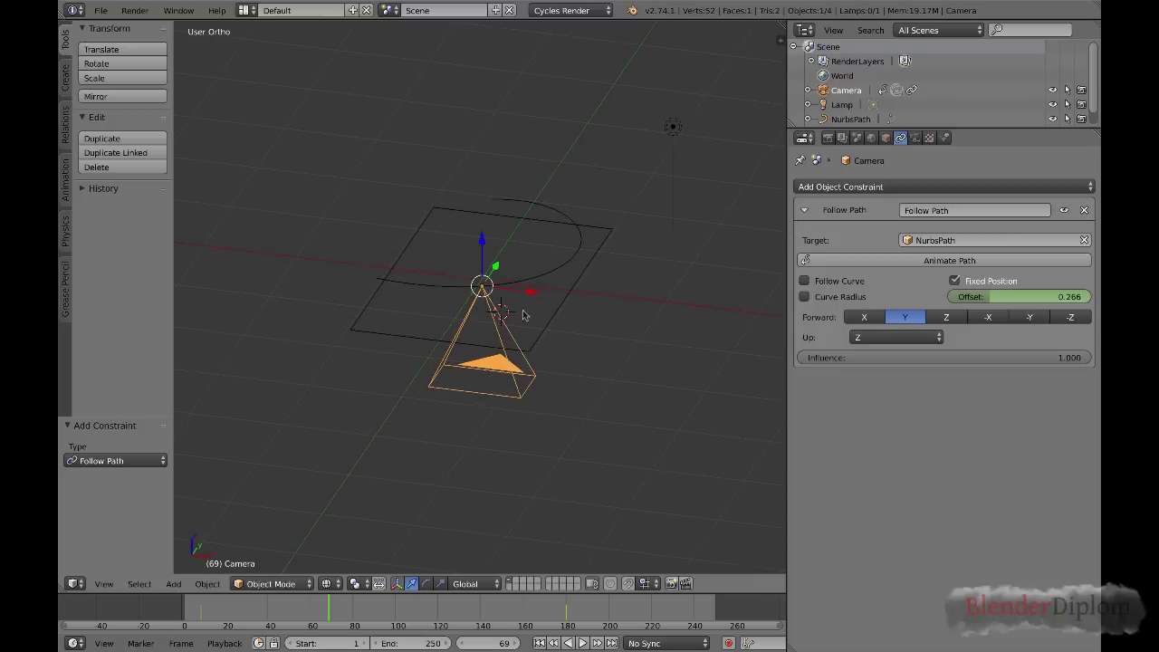
pyautogui.moveTo(525, 298); pyautogui.dragTo(498, 299, button='middle')
pyautogui.scroll(5, 498, 299)
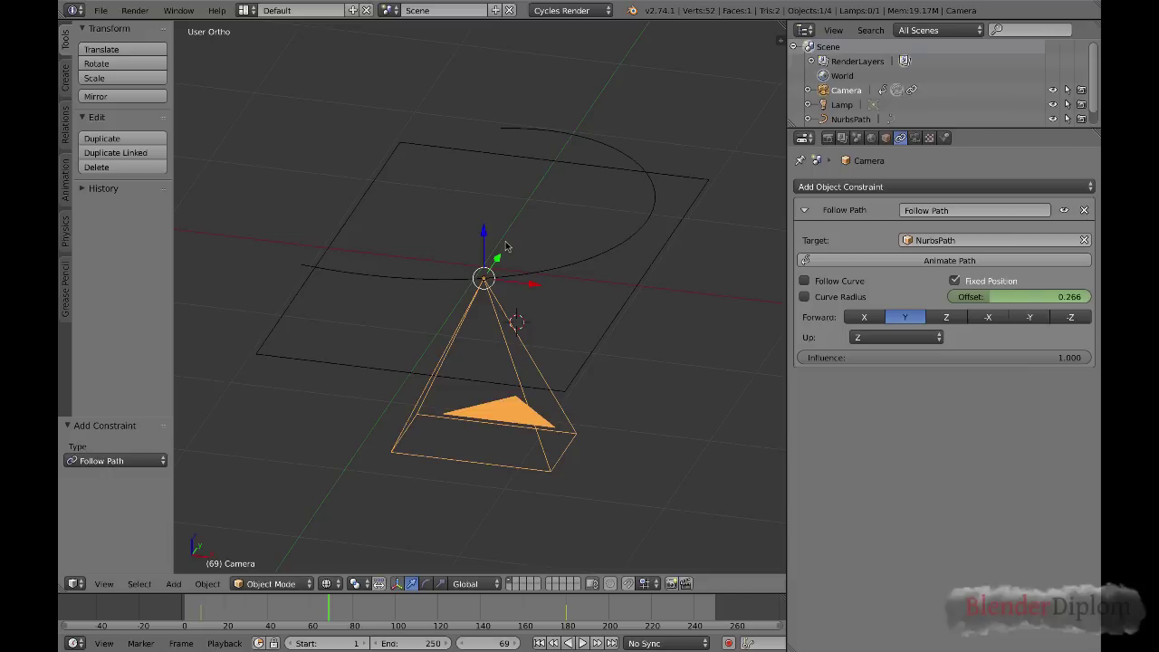
# Add a sphere Empty at the scene centre and scale it down to 0.091.
pyautogui.hotkey('shift', 's')
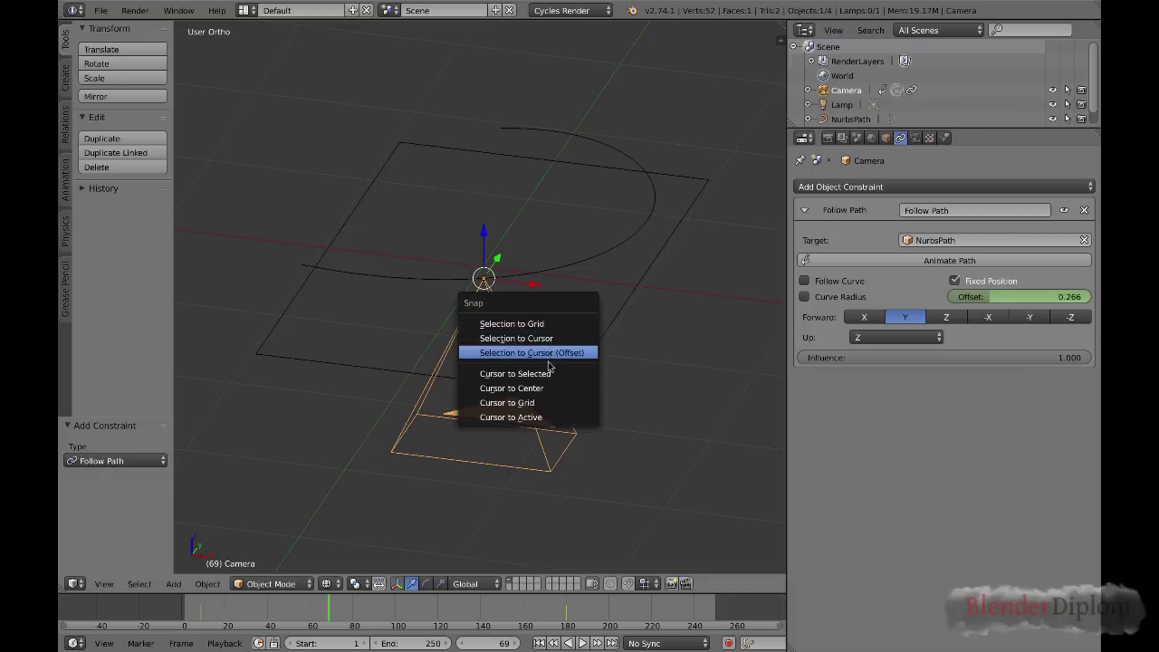
pyautogui.click(547, 390)
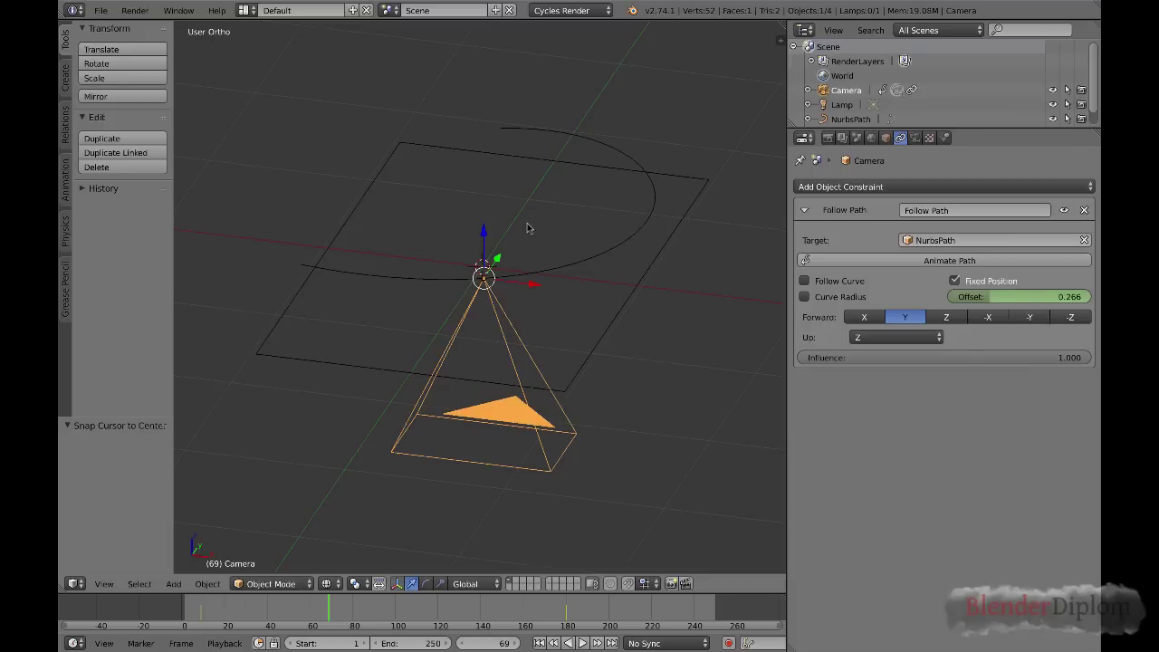
pyautogui.hotkey('shift', 'a')
pyautogui.moveTo(544, 241)
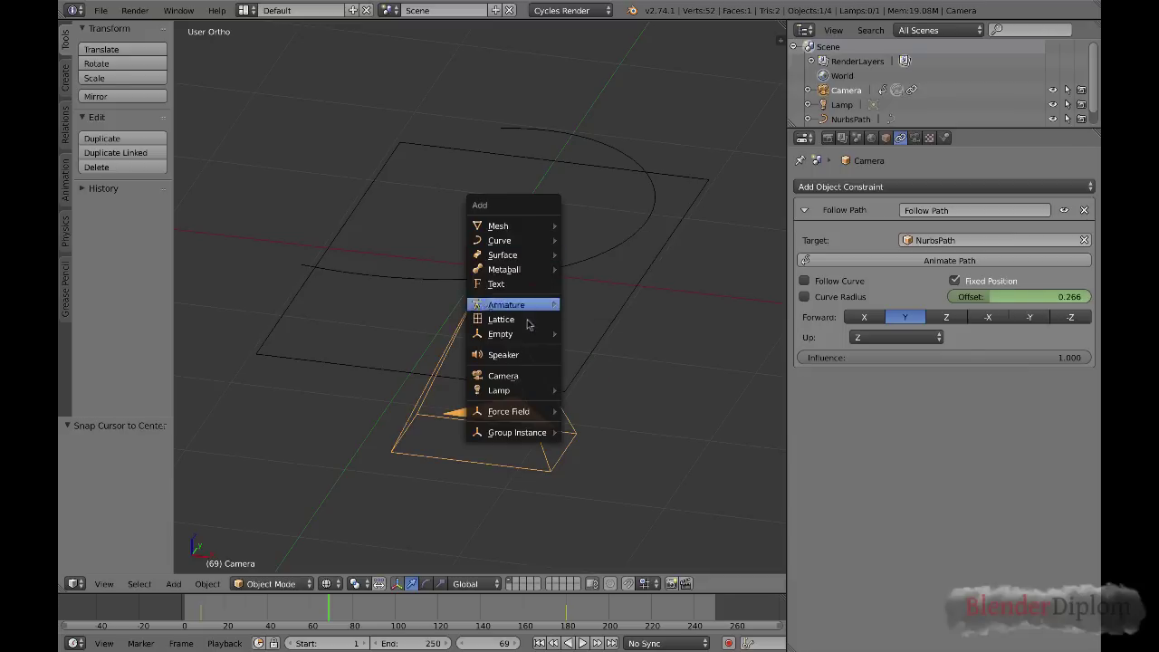
pyautogui.moveTo(554, 339)
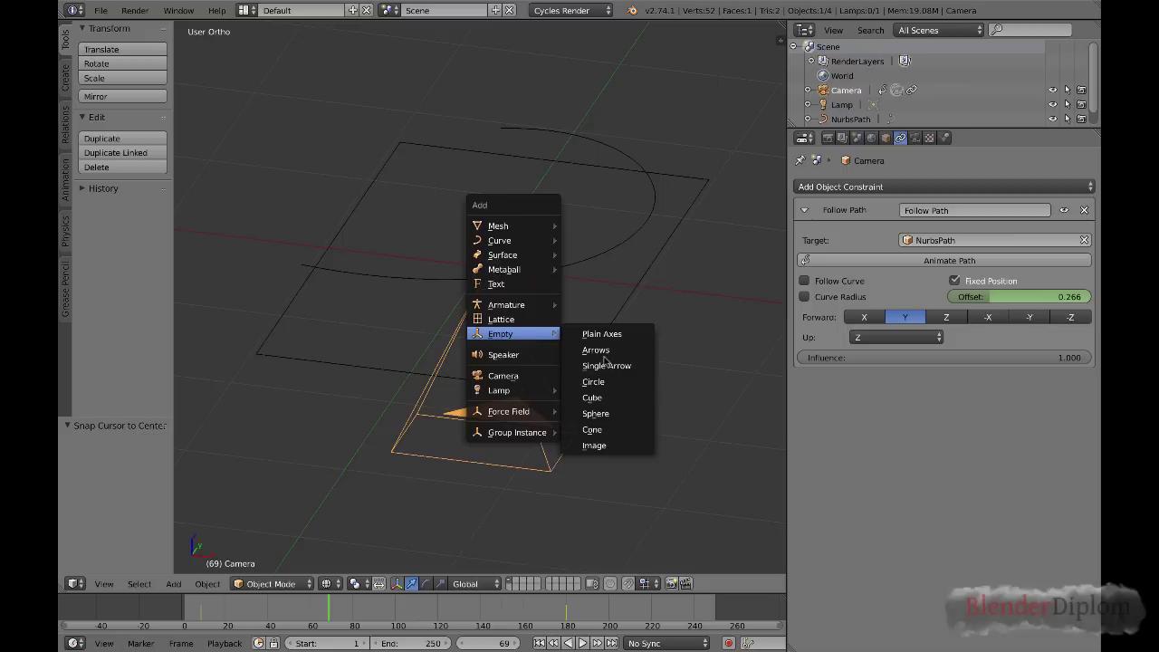
pyautogui.click(606, 413)
pyautogui.press('s')
pyautogui.click(533, 265)
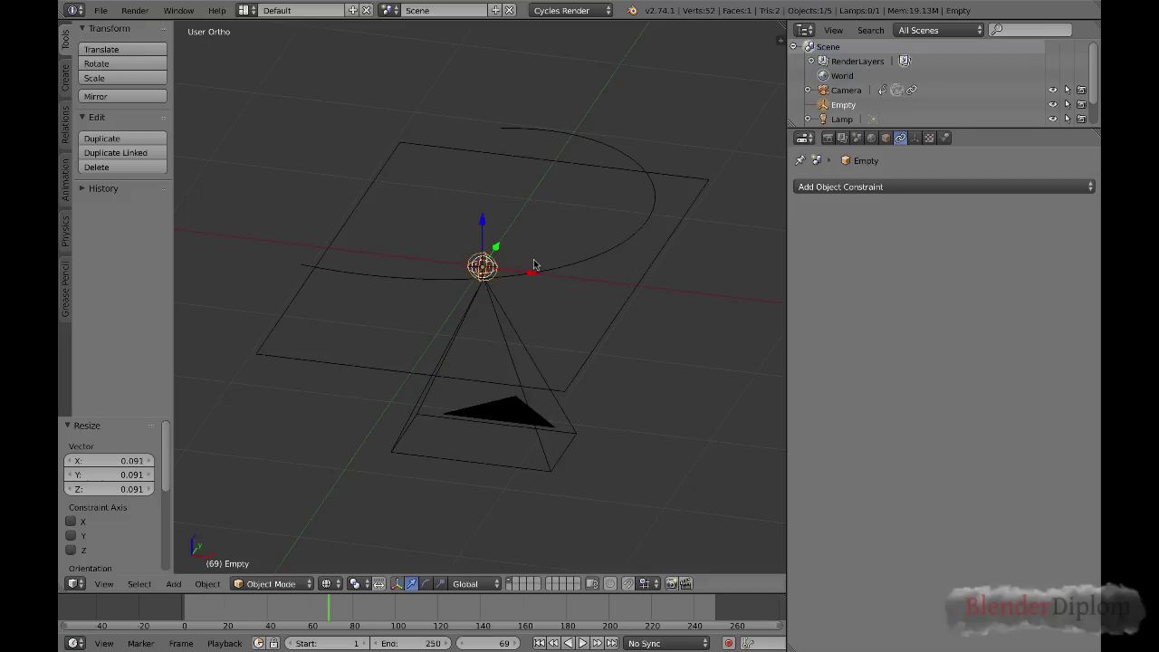
# With Material shading, move the Empty onto the compass rose at 0.344, -0.602, 0.
pyautogui.click(328, 584)
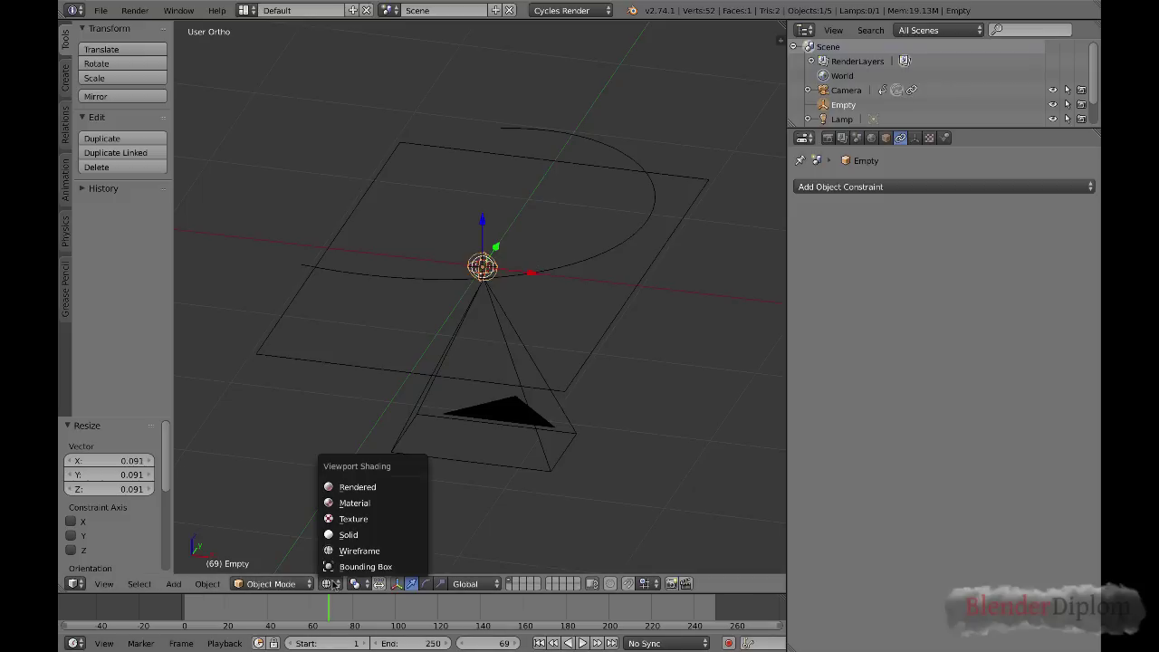
pyautogui.click(352, 504)
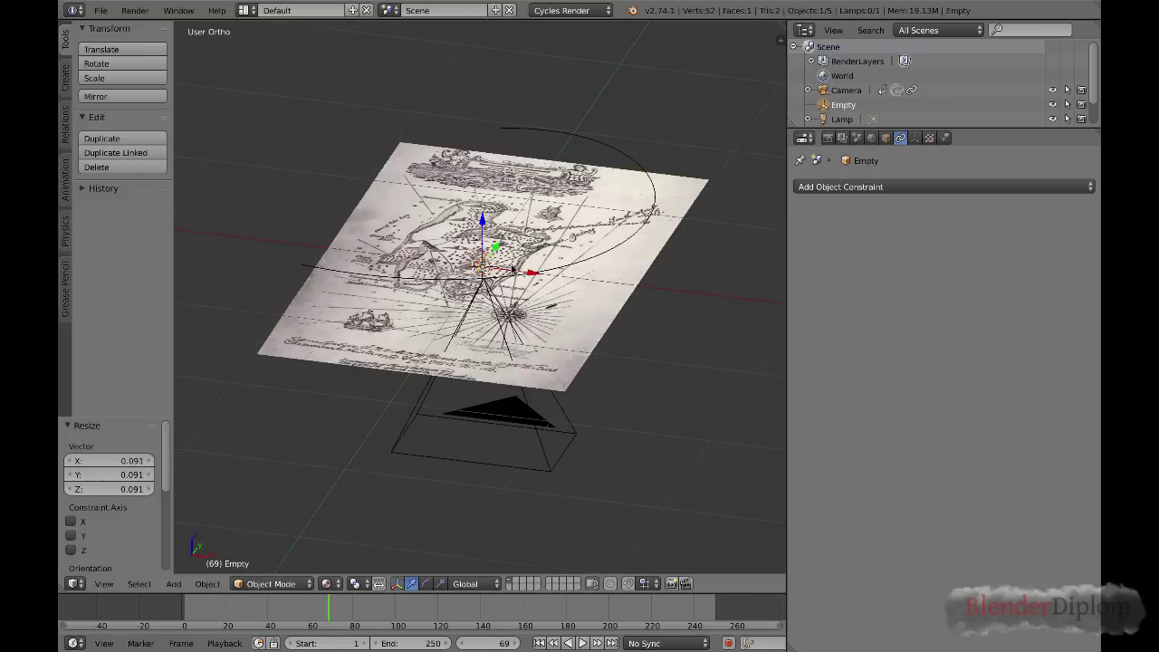
pyautogui.press('KP_7')
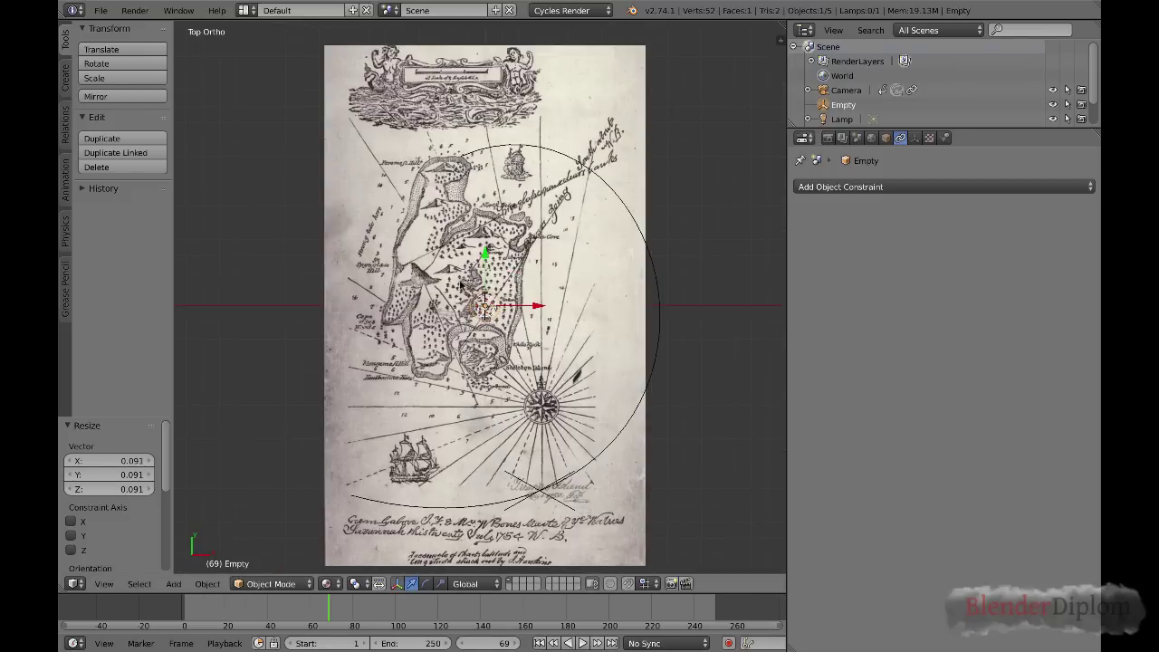
pyautogui.press('g')
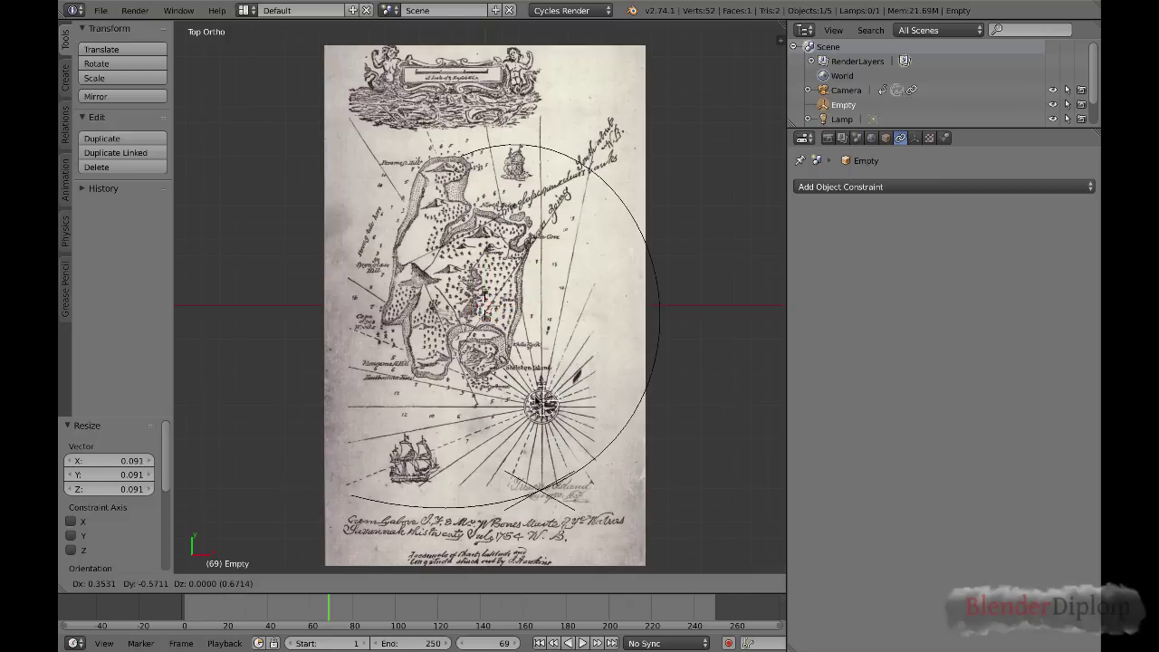
pyautogui.click(542, 407)
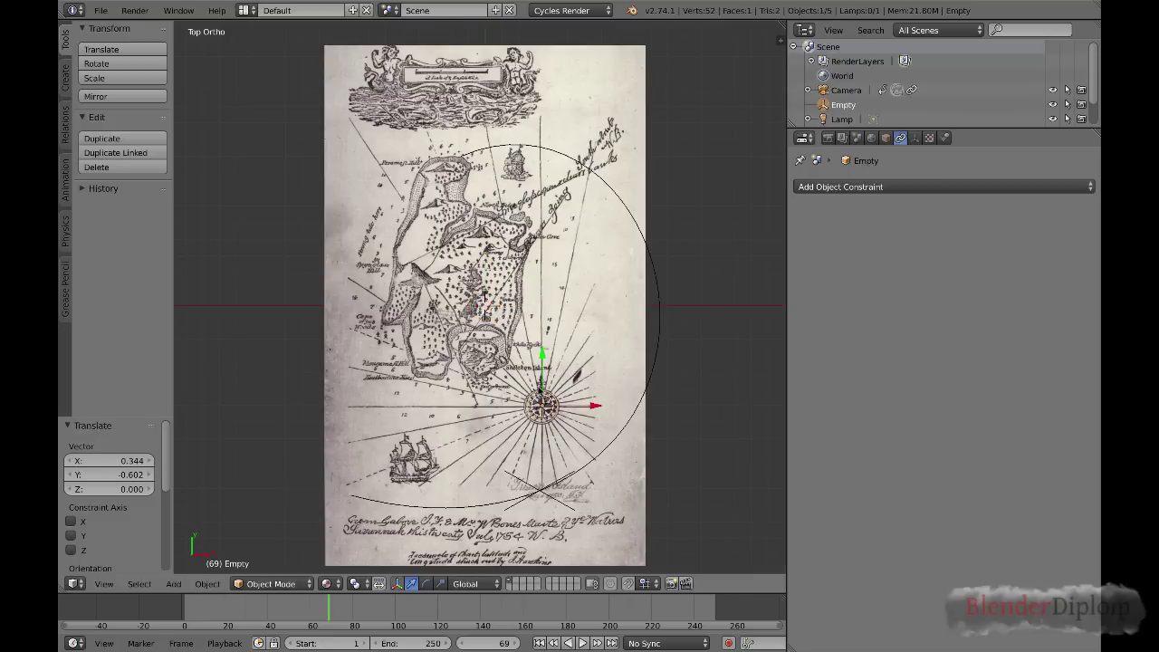
pyautogui.press('z')
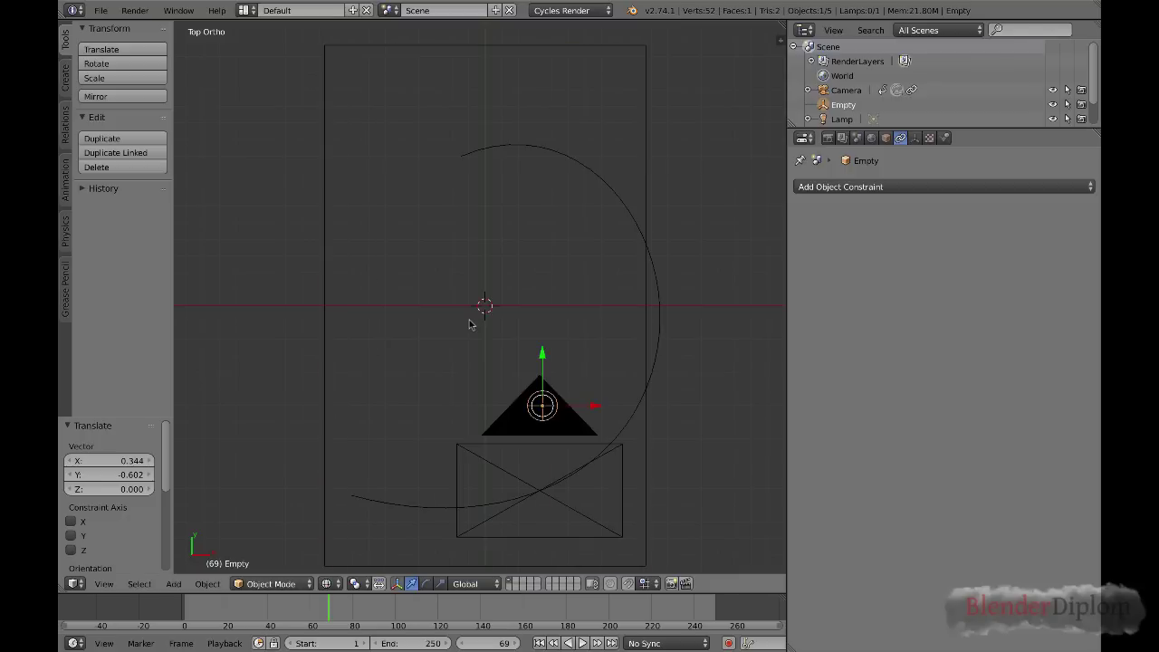
pyautogui.moveTo(540, 391); pyautogui.dragTo(500, 335, button='middle')
# Add a Track To constraint to the camera targeting the Empty.
pyautogui.rightClick(440, 315)
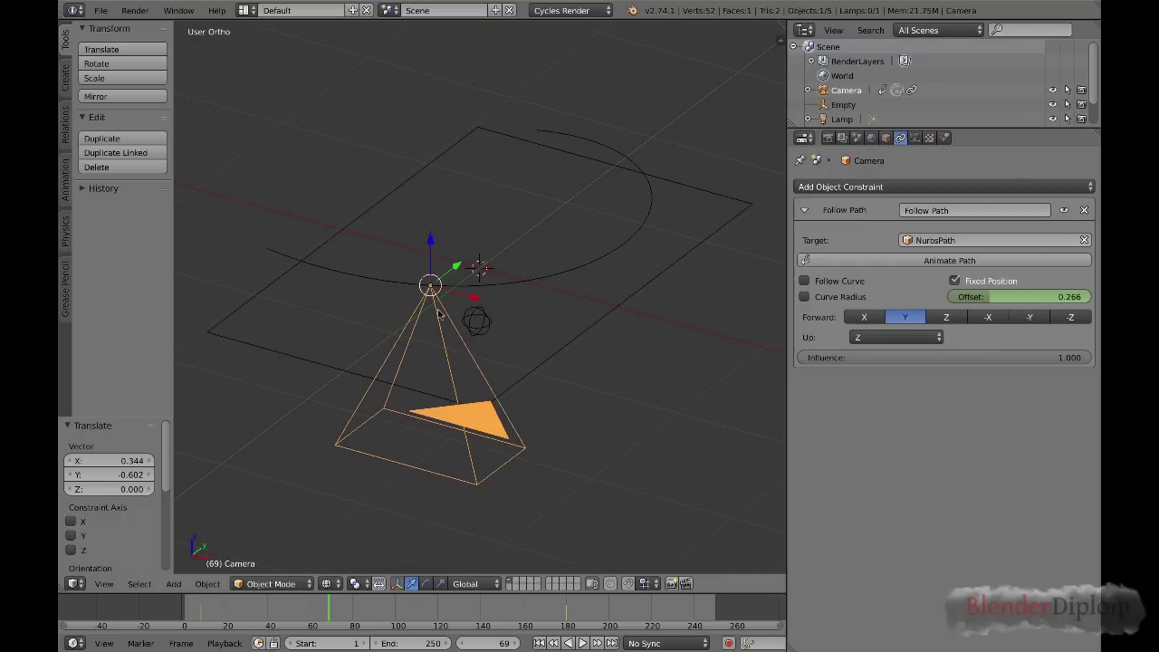
pyautogui.click(933, 189)
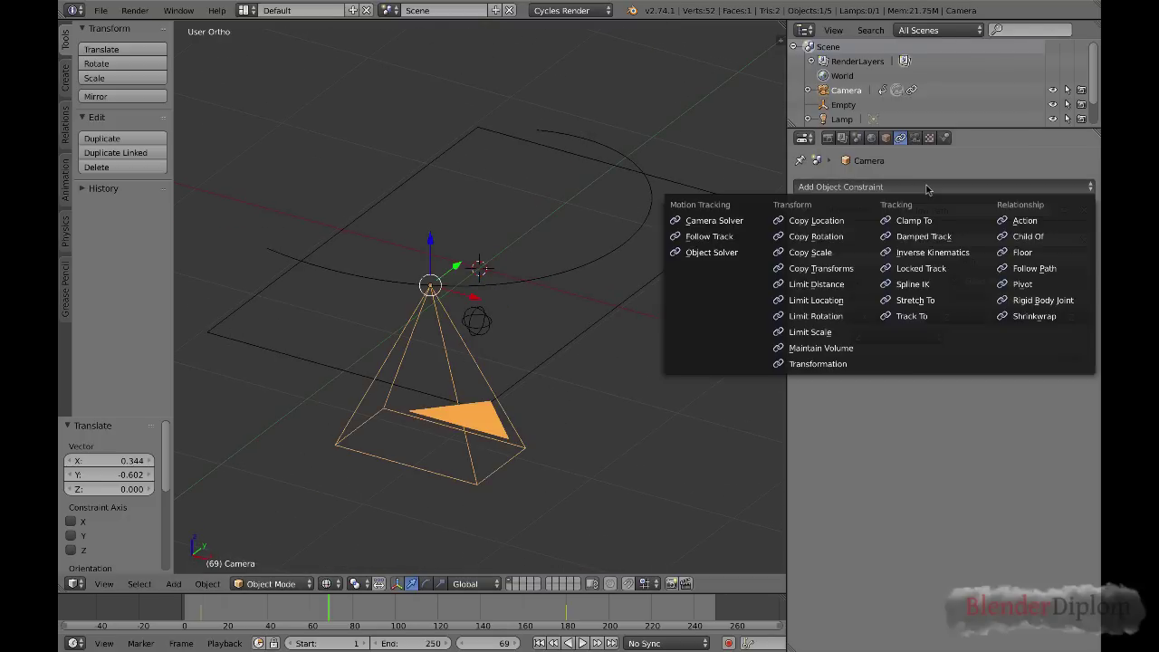
pyautogui.click(932, 317)
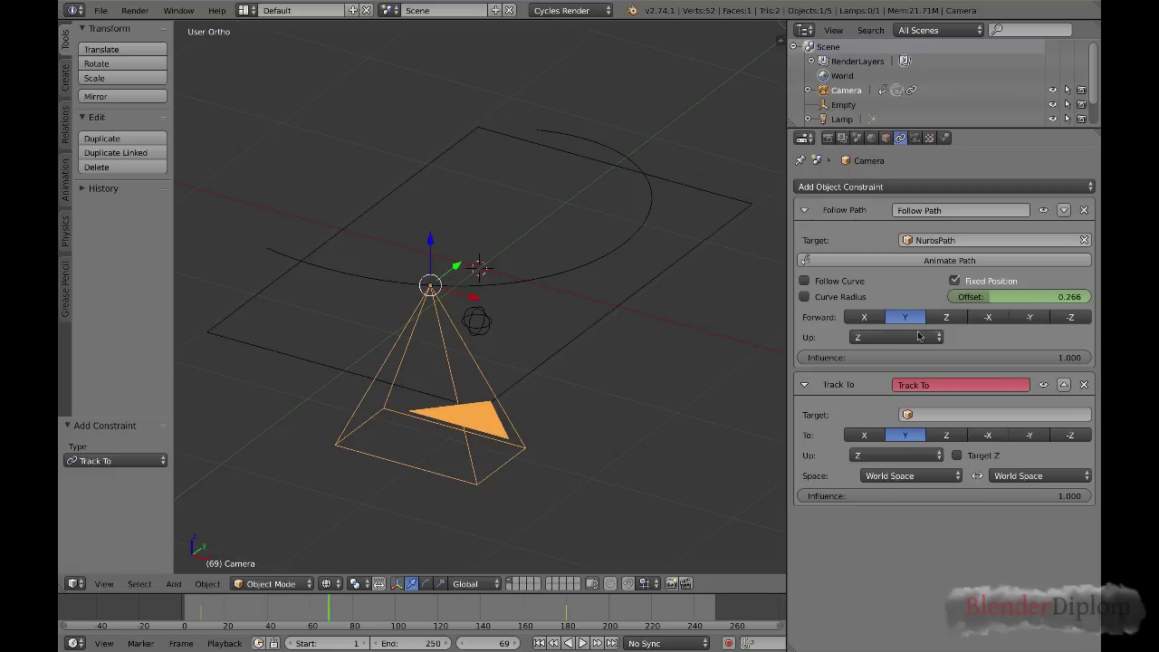
pyautogui.click(919, 416)
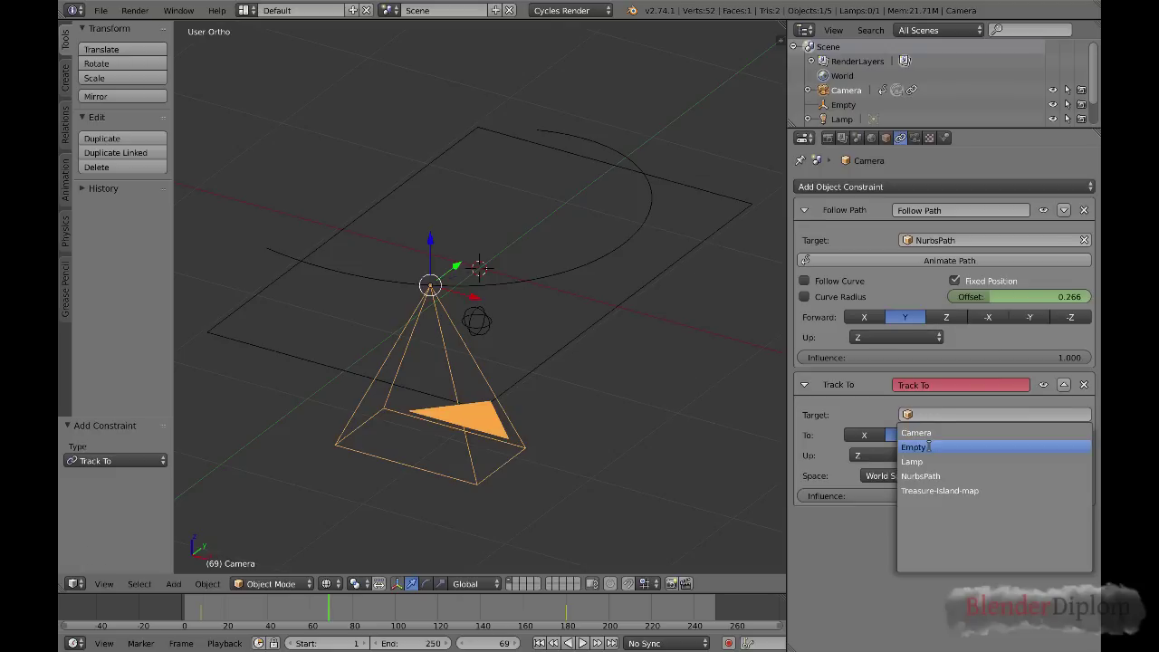
pyautogui.click(929, 447)
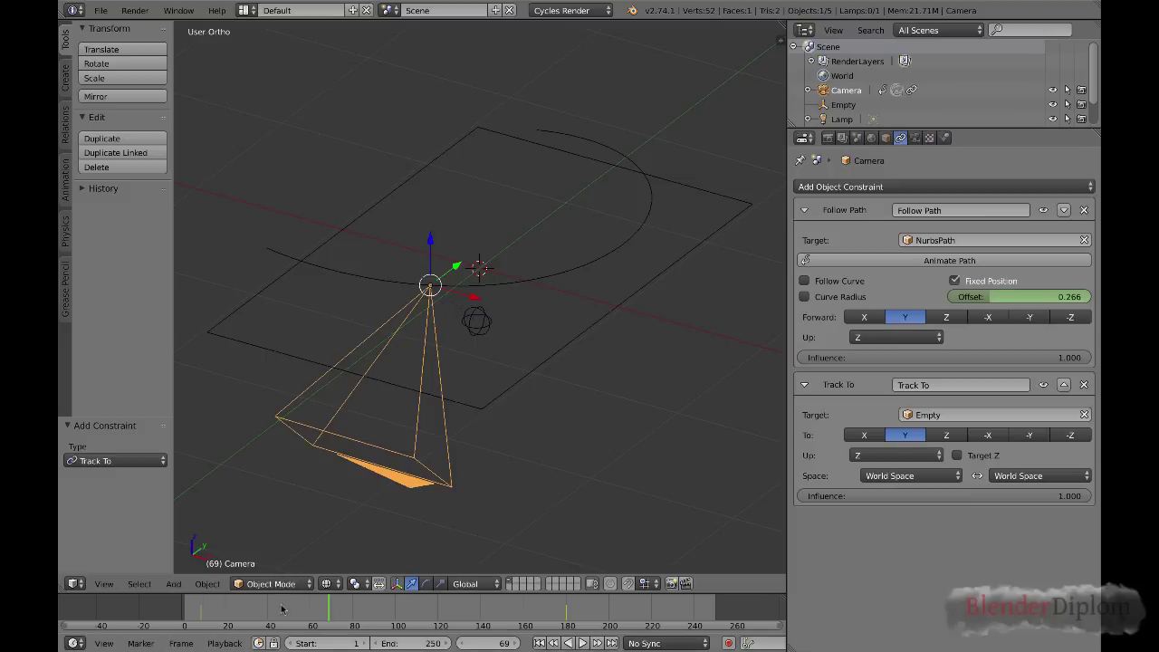
# Set the Track To axis to -Z and up axis to Y, scrubbing frames to check.
pyautogui.moveTo(375, 608); pyautogui.dragTo(443, 610)
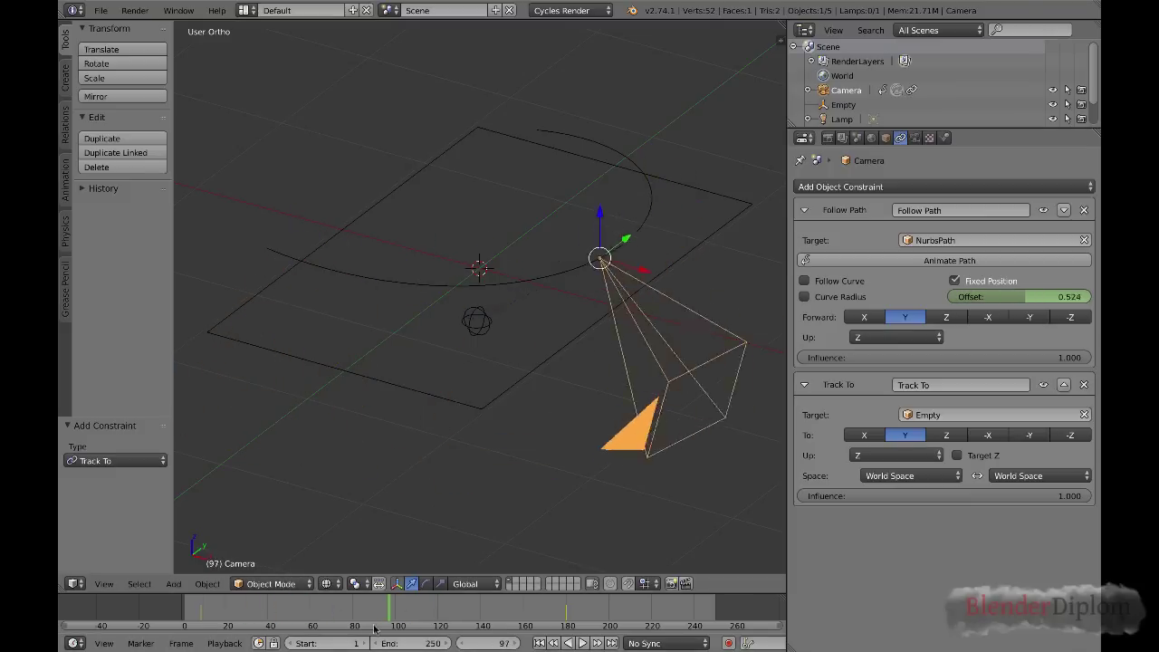
pyautogui.moveTo(366, 629); pyautogui.dragTo(269, 627)
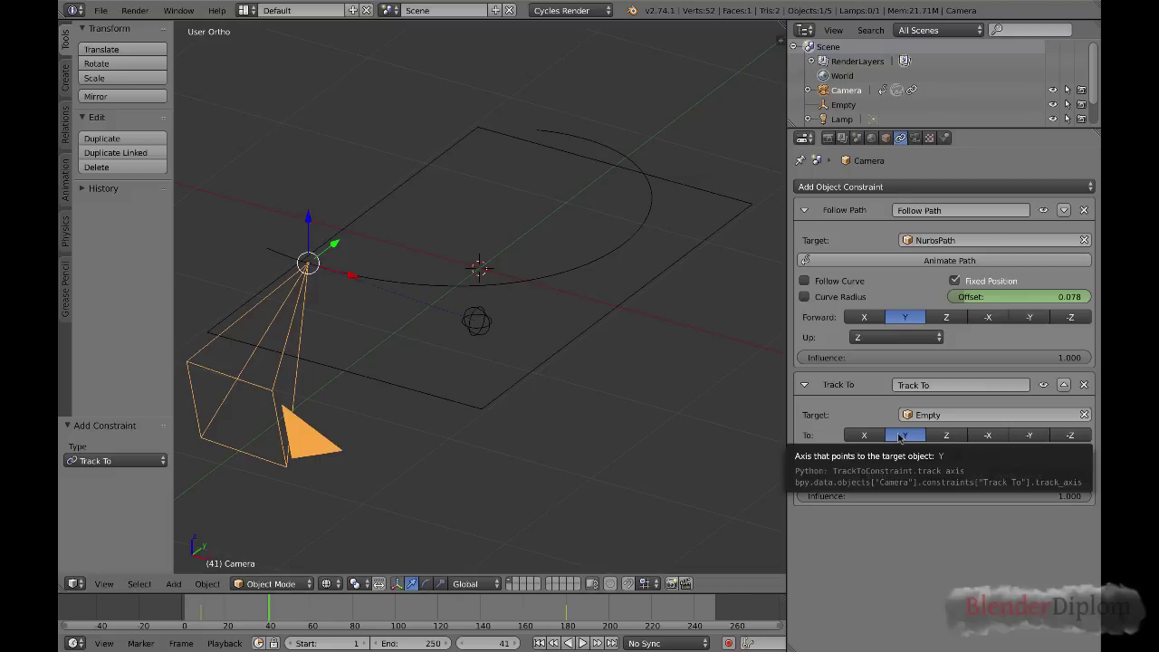
pyautogui.click(1072, 437)
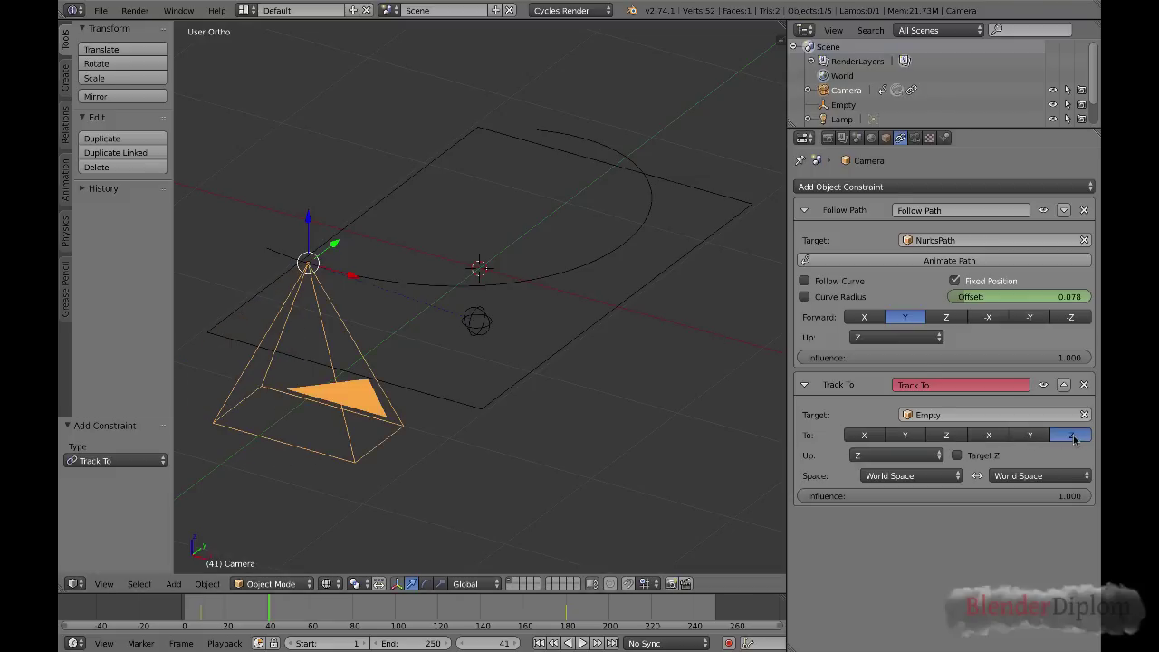
pyautogui.click(895, 457)
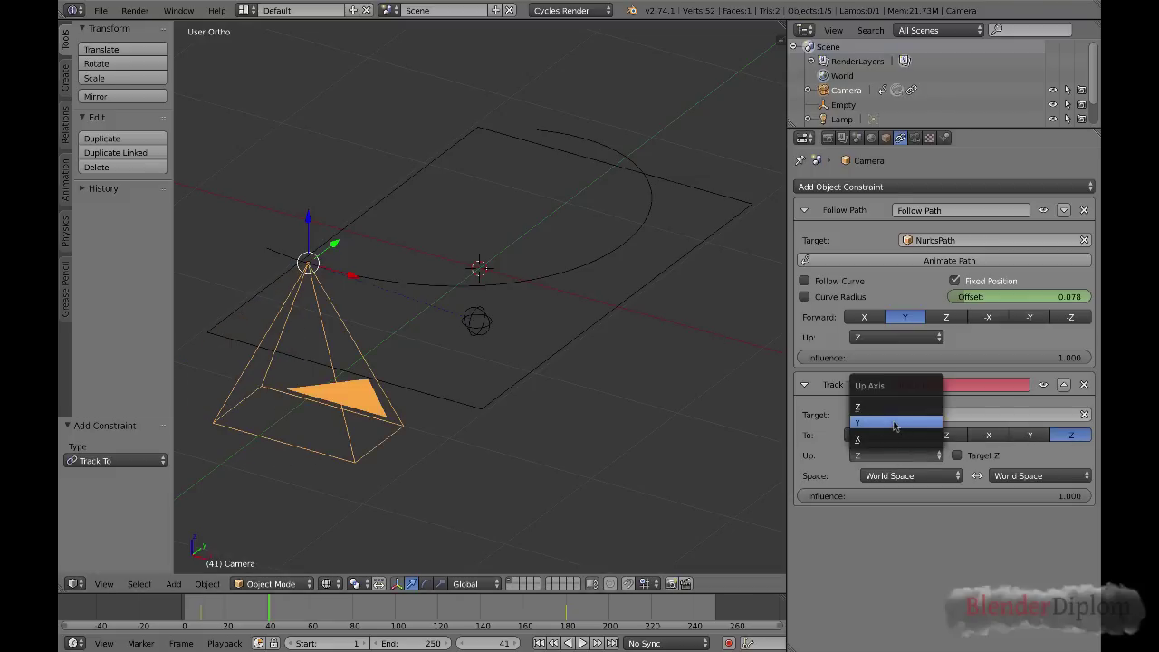
pyautogui.click(893, 424)
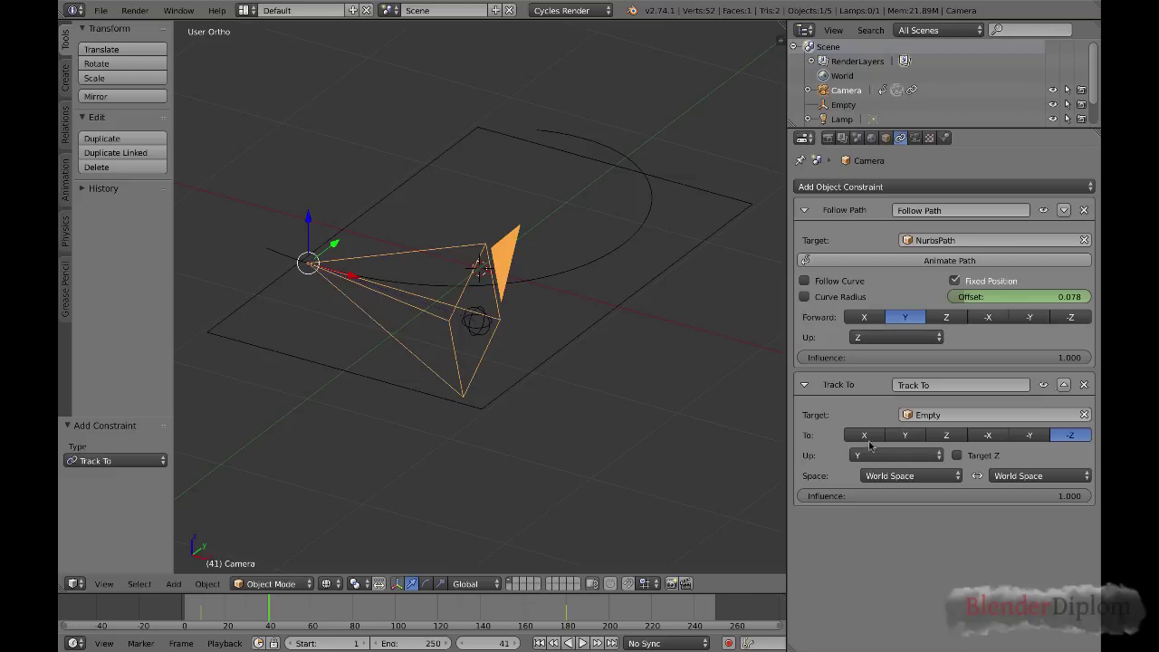
pyautogui.moveTo(238, 606); pyautogui.dragTo(338, 620)
# Try moving the Empty along Y to test the tracking, then undo the move.
pyautogui.rightClick(477, 328)
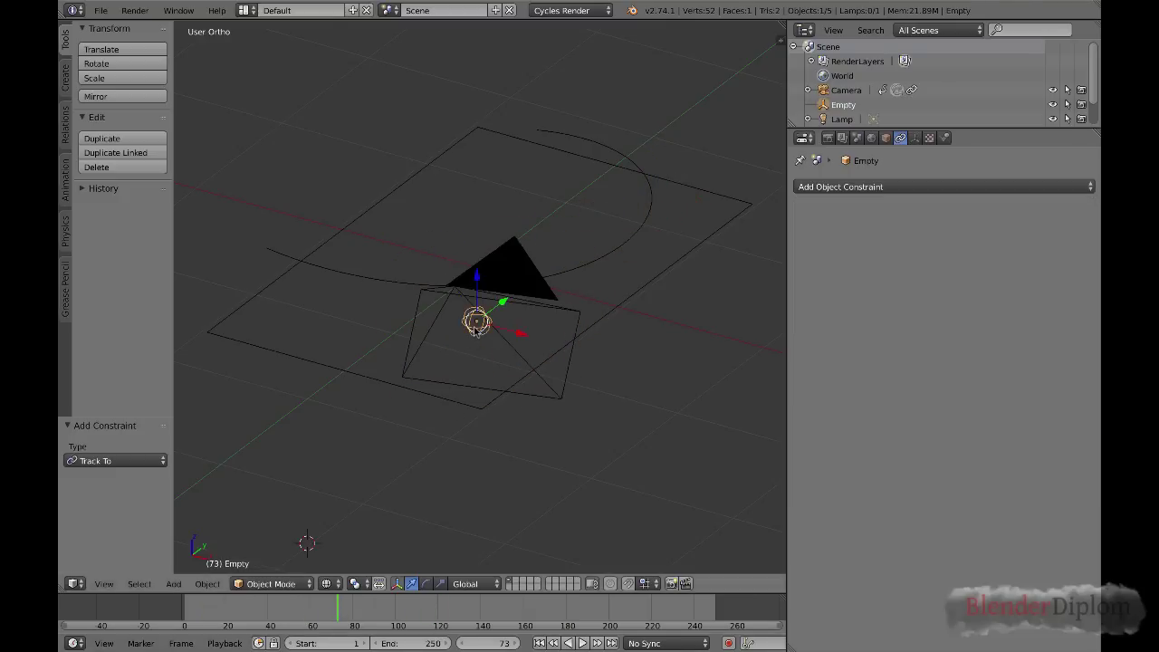
pyautogui.press('g')
pyautogui.press('y')
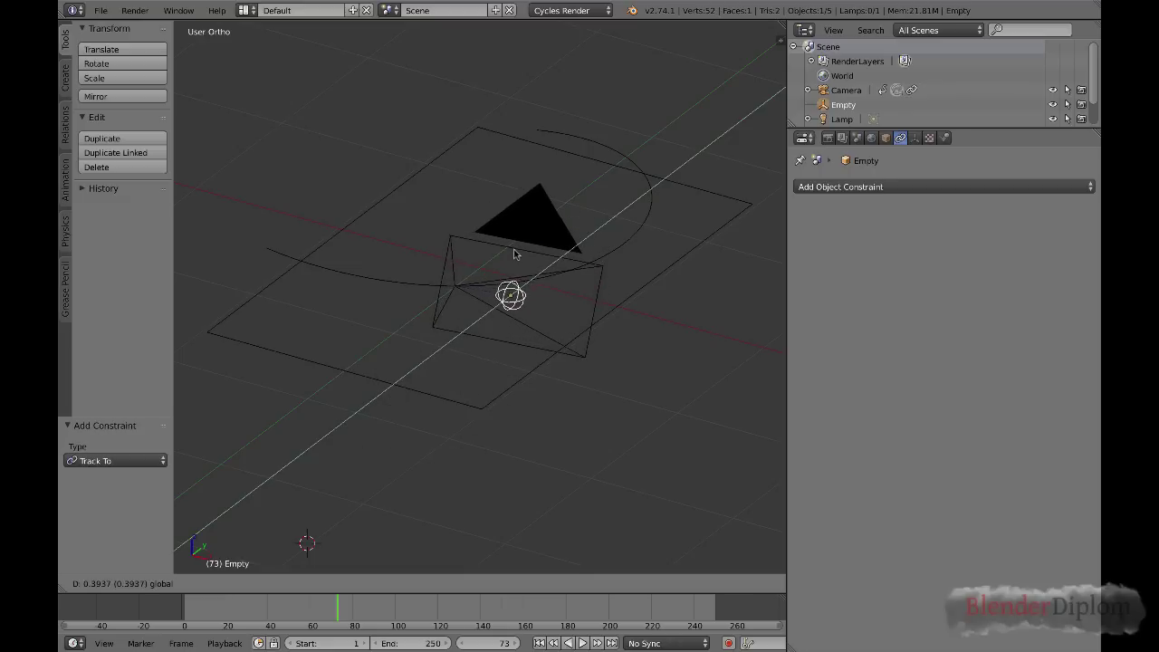
pyautogui.click(484, 256)
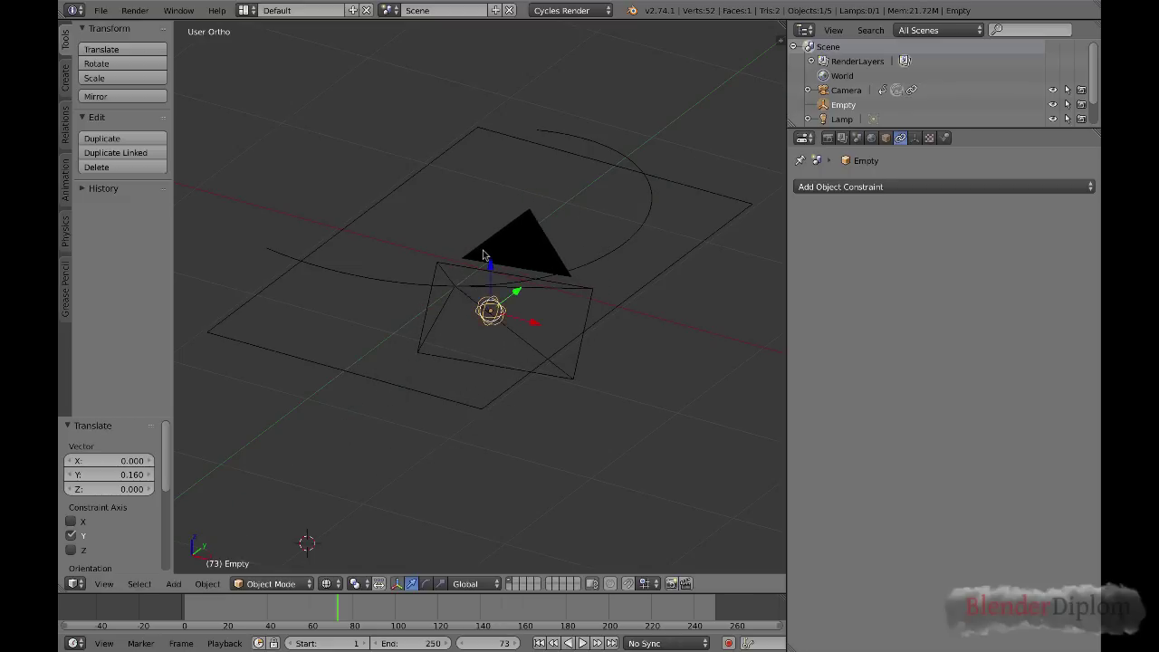
pyautogui.hotkey('ctrl', 'z')
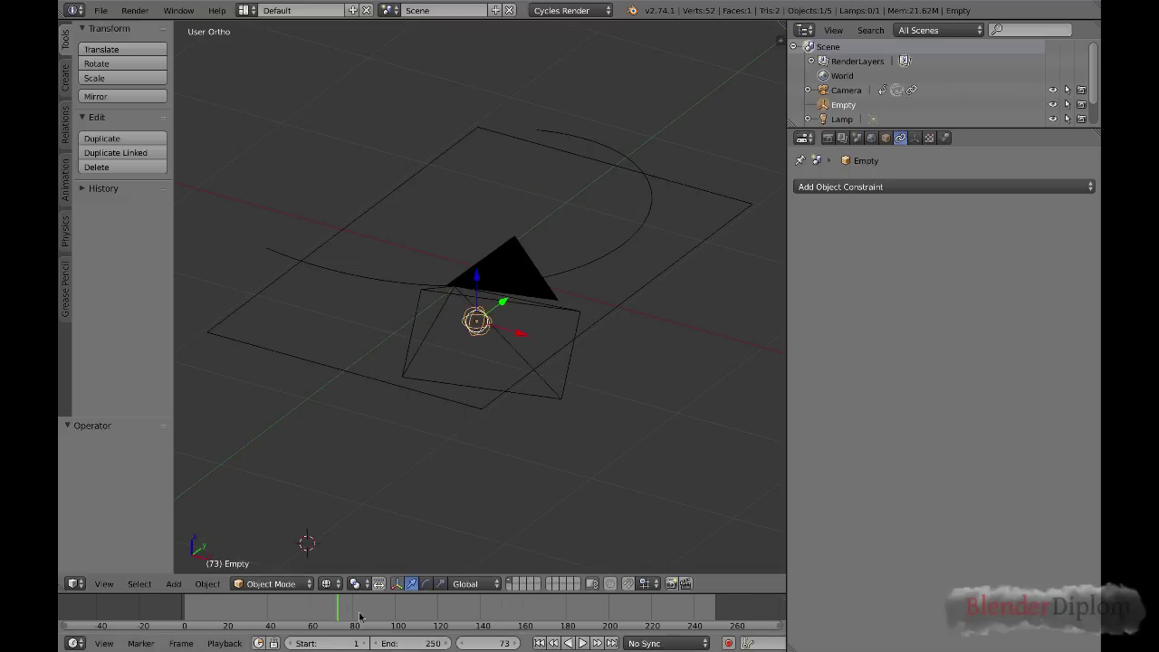
# At frame 14, view the scene from above in a rendered preview.
pyautogui.moveTo(349, 608); pyautogui.dragTo(213, 609)
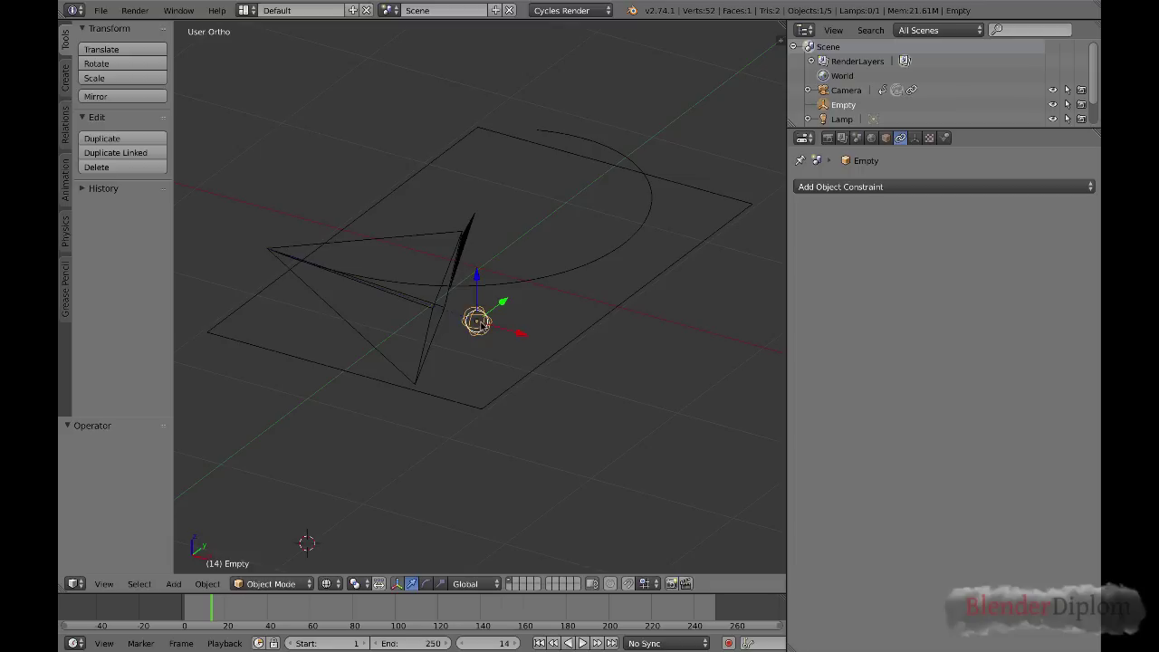
pyautogui.press('KP_7')
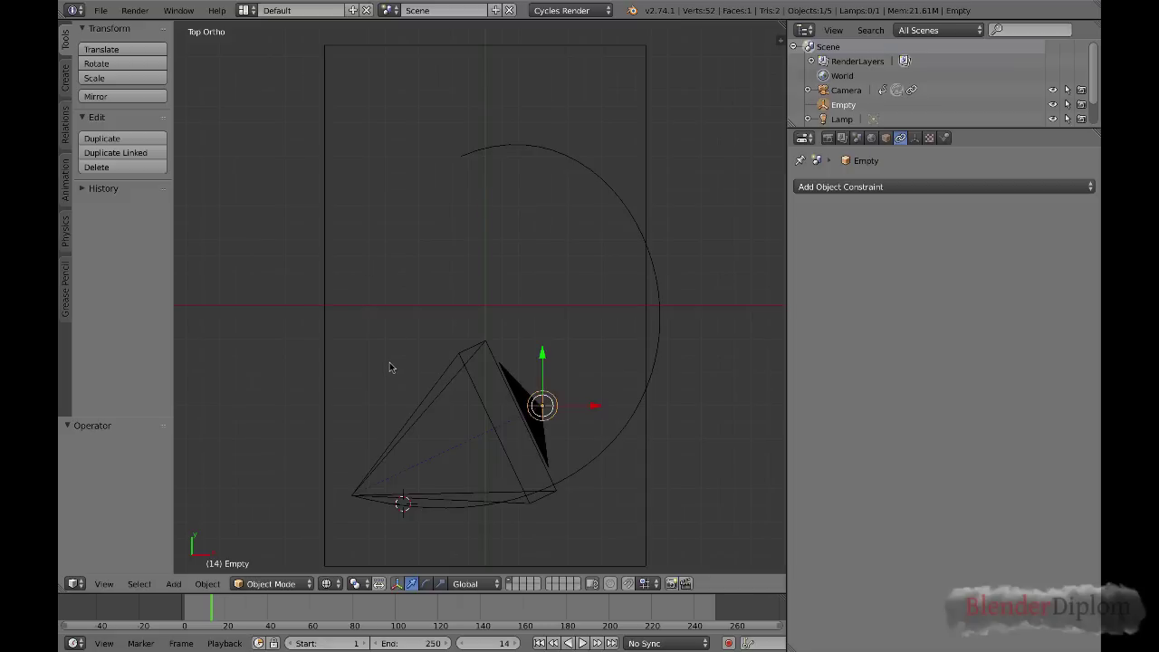
pyautogui.hotkey('shift', 'z')
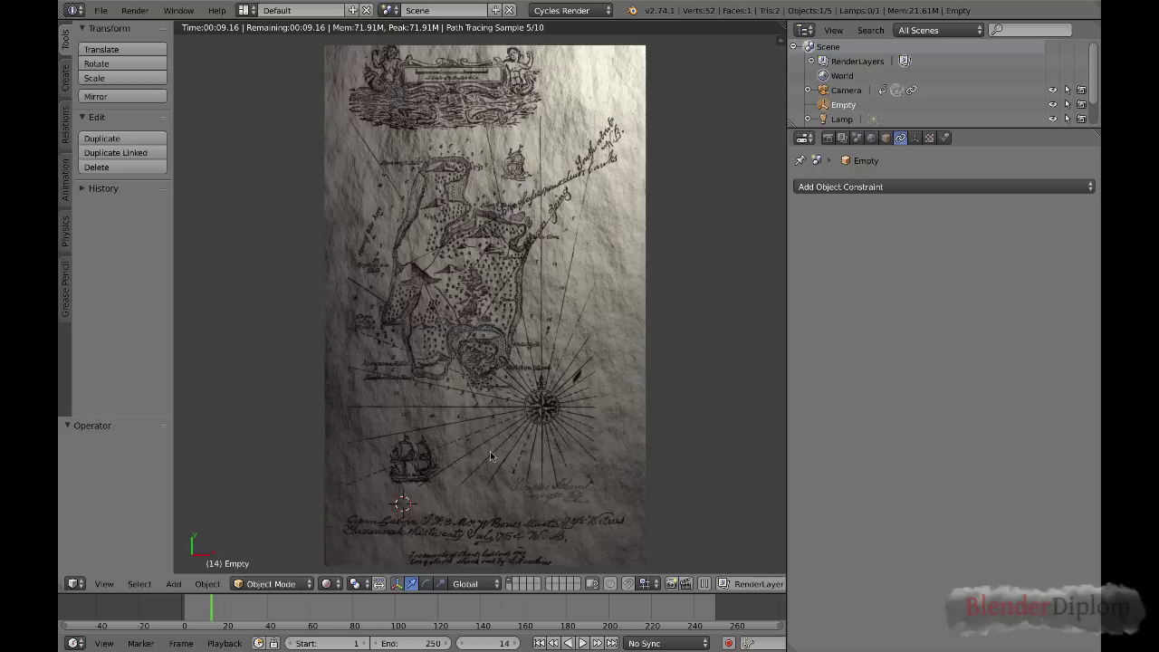
# Add a Bezier curve at the world origin and scale it to 0.561.
pyautogui.press('z')
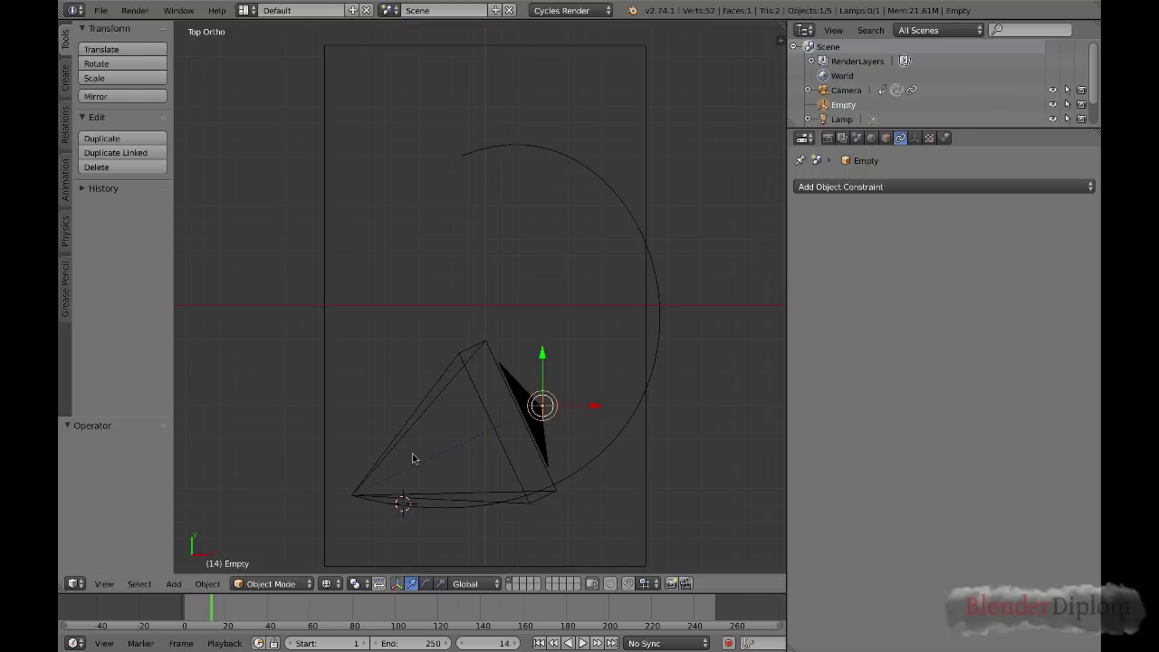
pyautogui.hotkey('shift', 'a')
pyautogui.moveTo(398, 361)
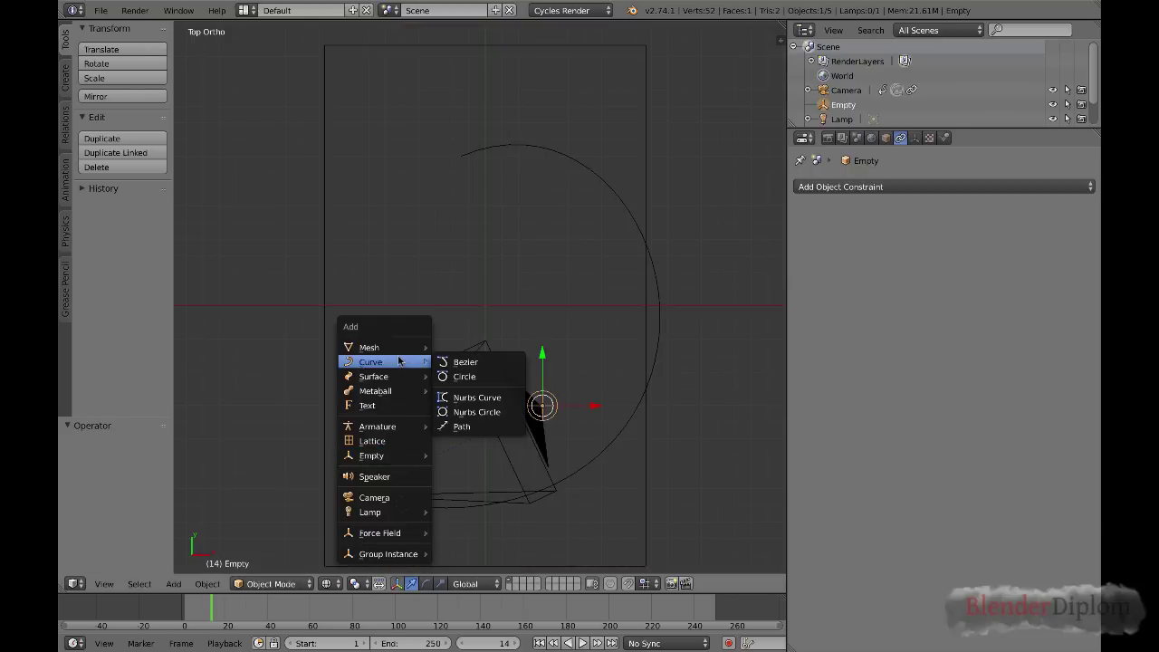
pyautogui.click(472, 363)
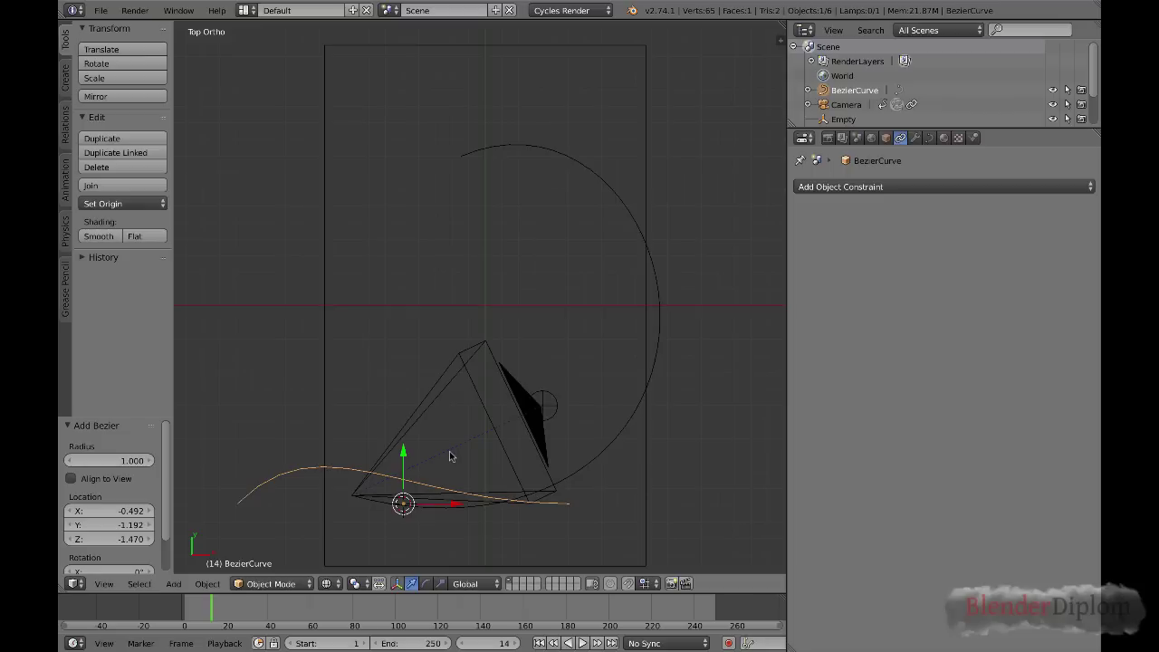
pyautogui.hotkey('alt', 'g')
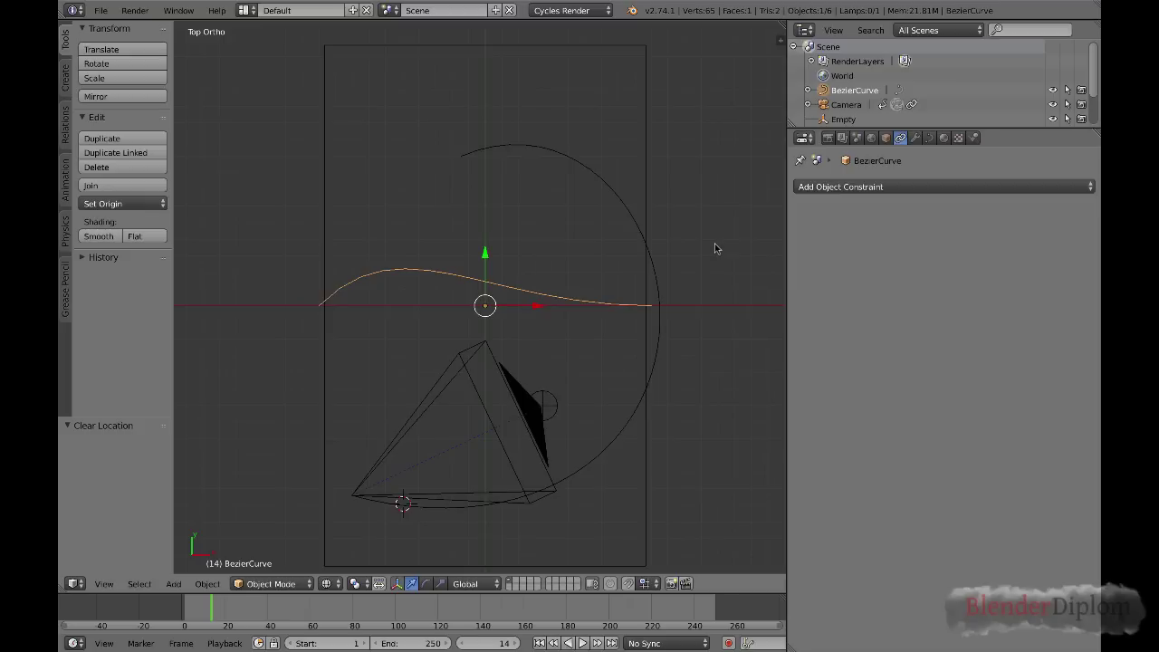
pyautogui.press('s')
pyautogui.click(614, 269)
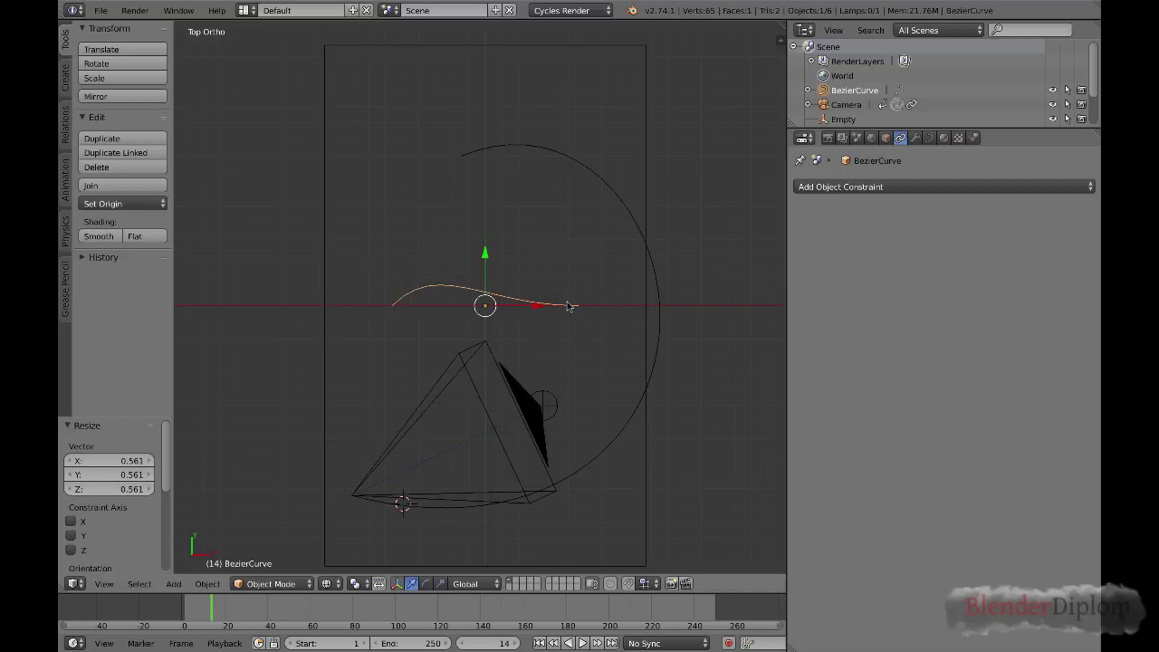
# In Edit Mode, move the curve's left end point near the ship.
pyautogui.press('Tab')
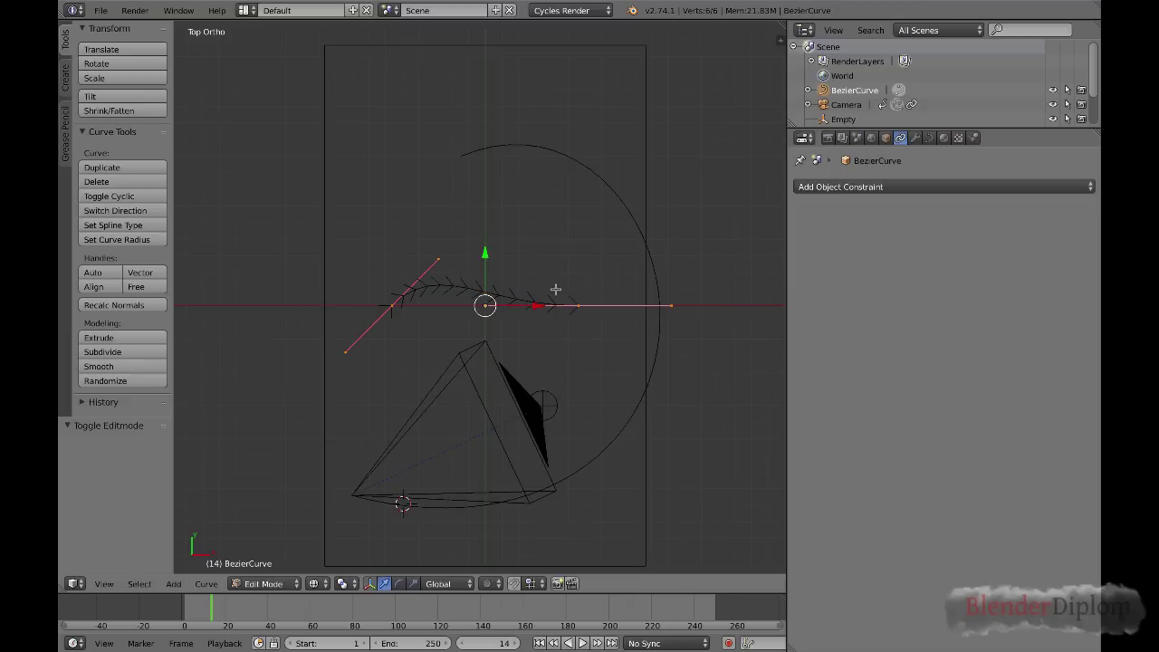
pyautogui.rightClick(393, 305)
pyautogui.press('g')
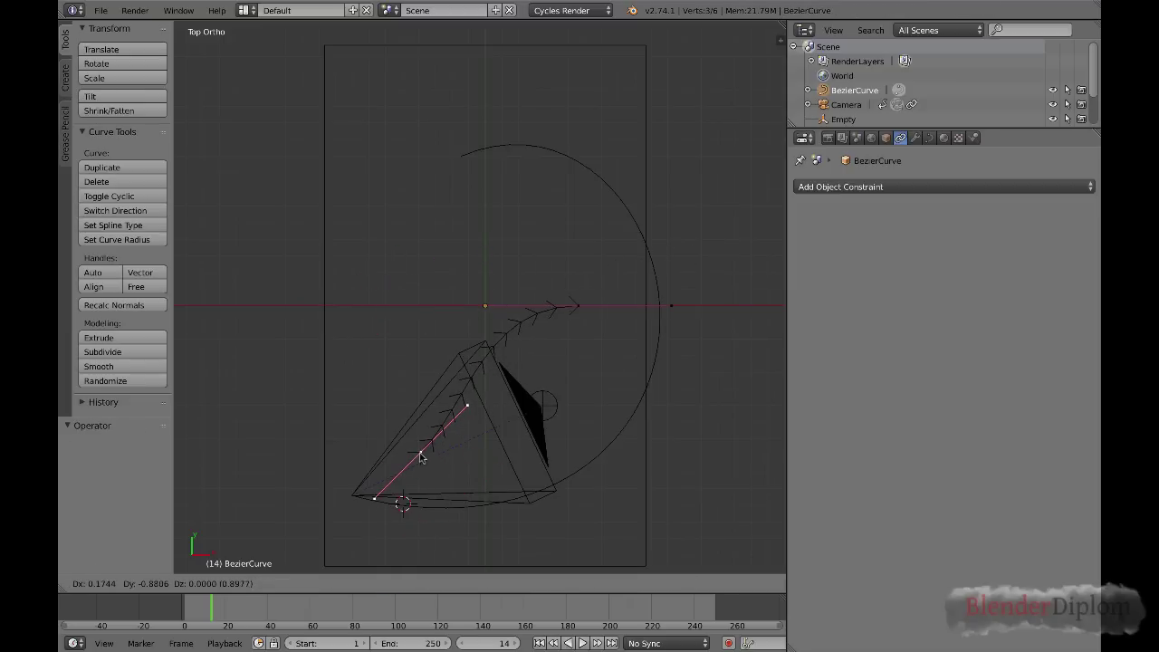
pyautogui.click(421, 451)
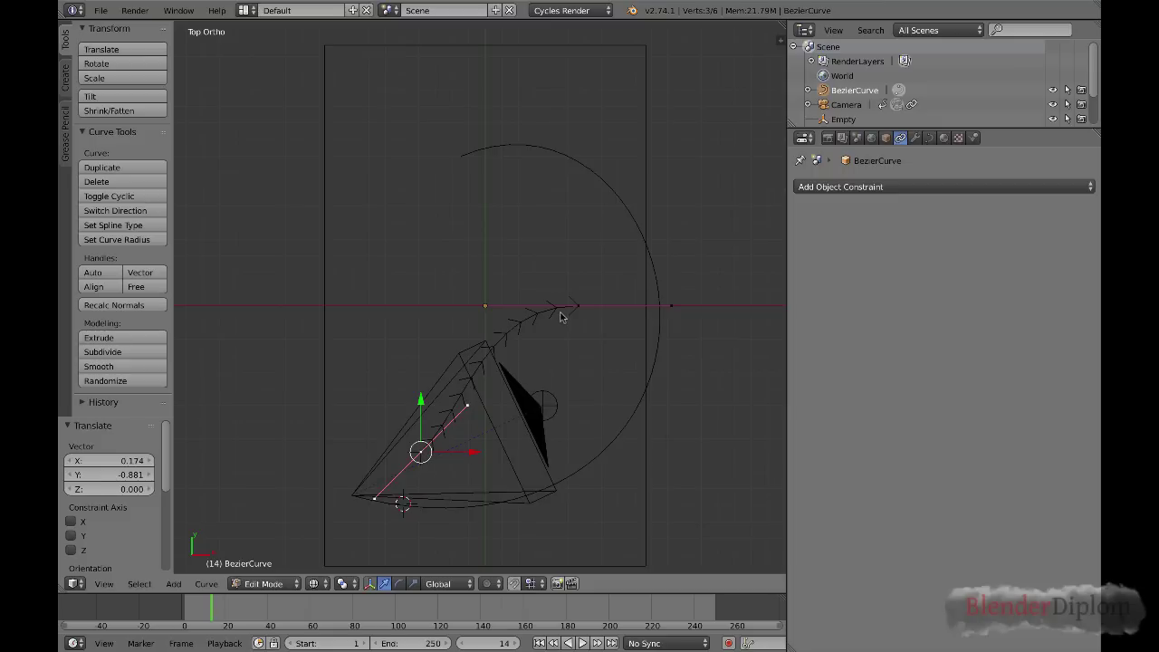
# Switch the viewport to Material shading so the map texture shows.
pyautogui.hotkey('shift', 'z')
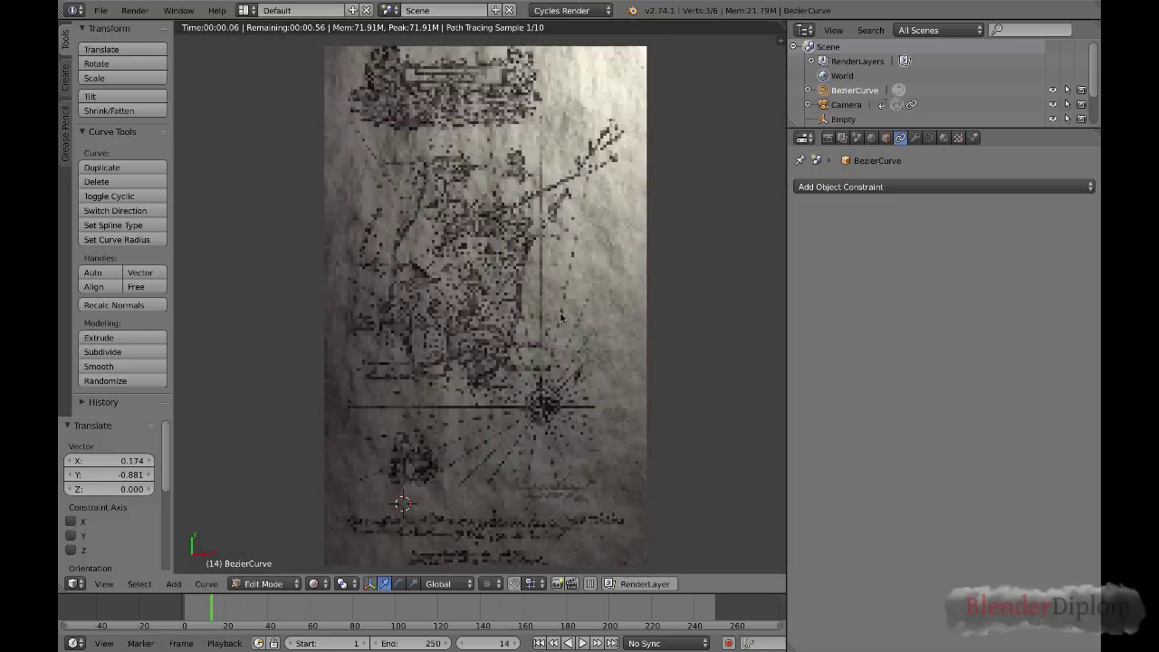
pyautogui.hotkey('shift', 'z')
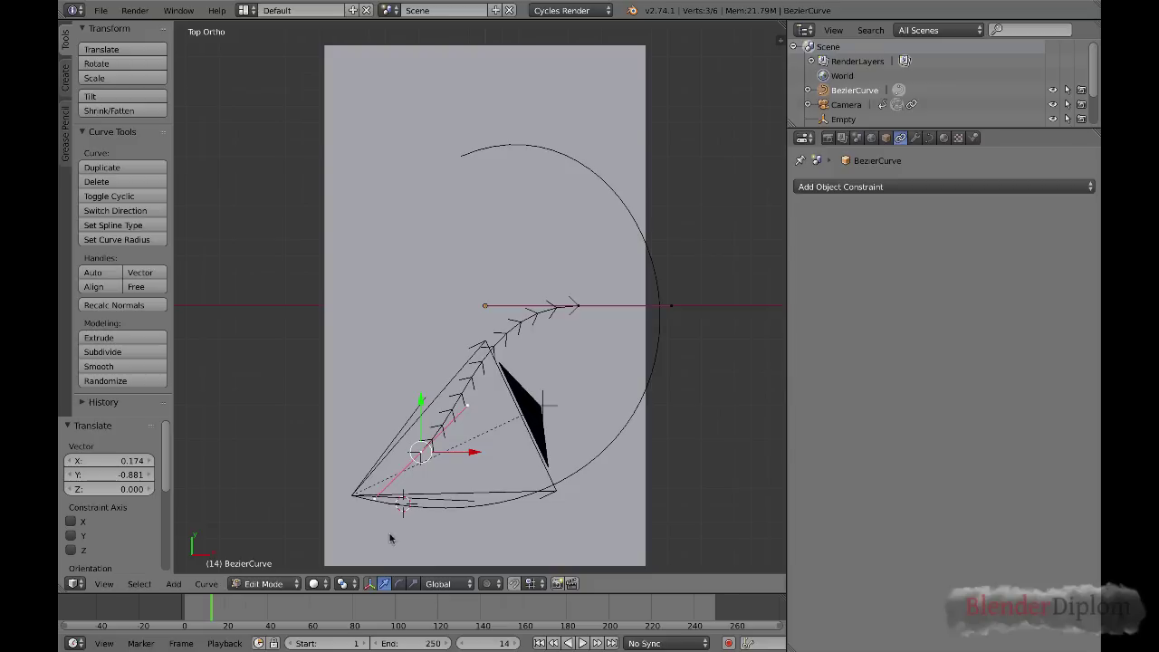
pyautogui.click(314, 584)
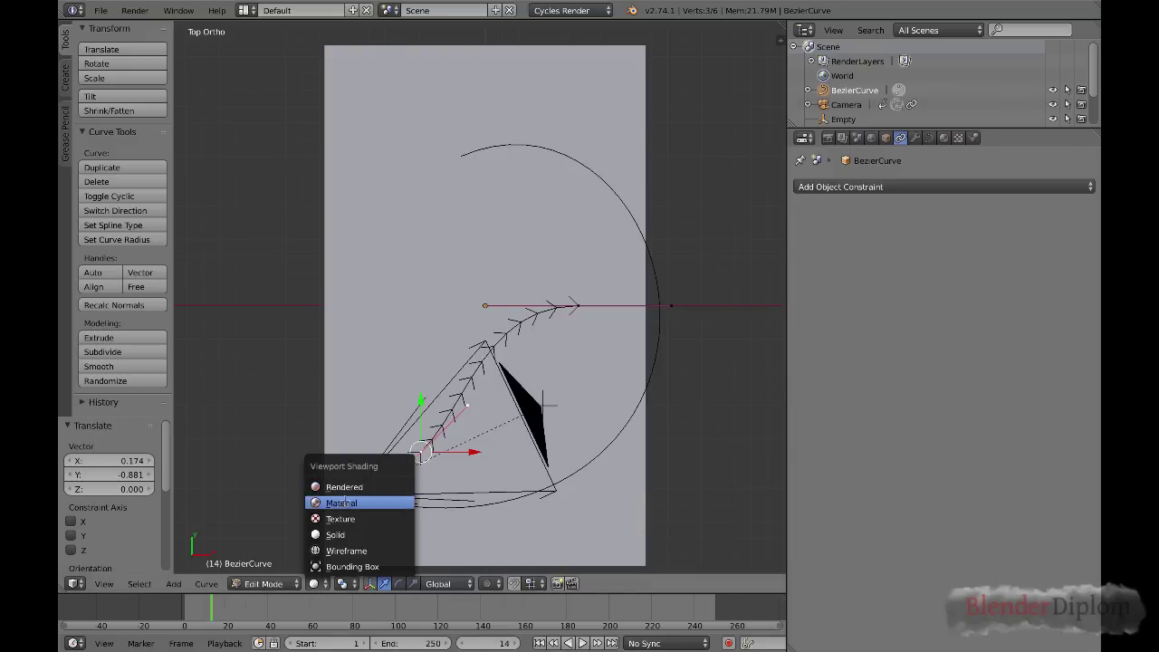
pyautogui.click(345, 502)
# Place the top point near the map's top, rotating its handles to -157.673°, and rotate the lower point's handles.
pyautogui.moveTo(421, 454); pyautogui.dragTo(436, 466)
pyautogui.press('g')
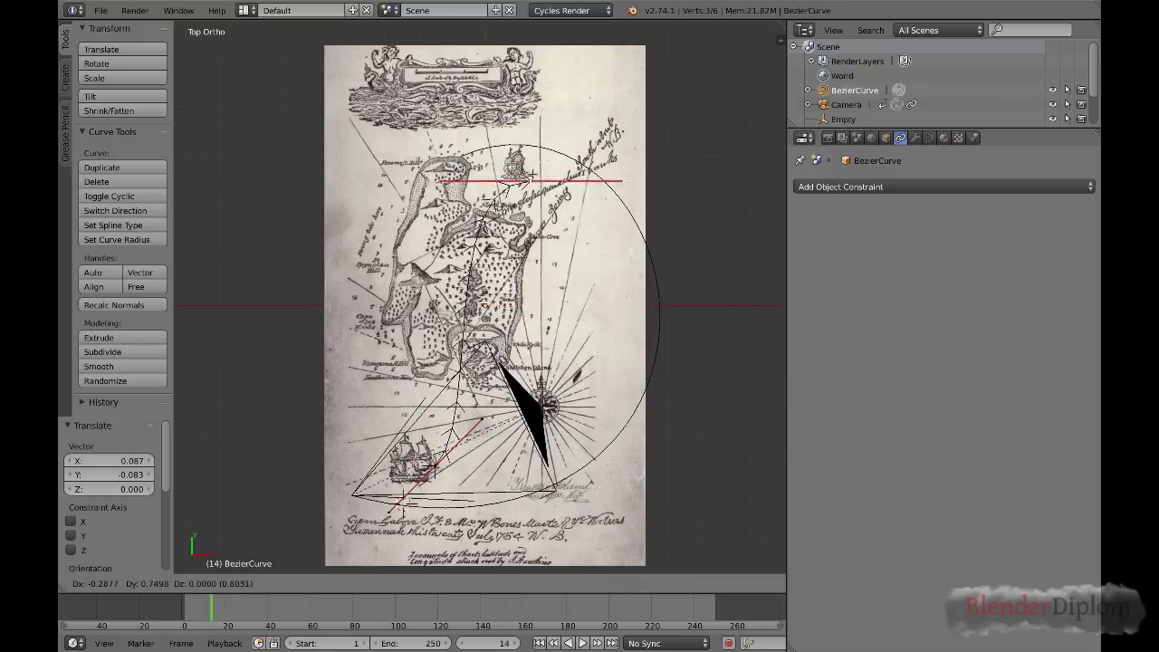
pyautogui.press('Return')
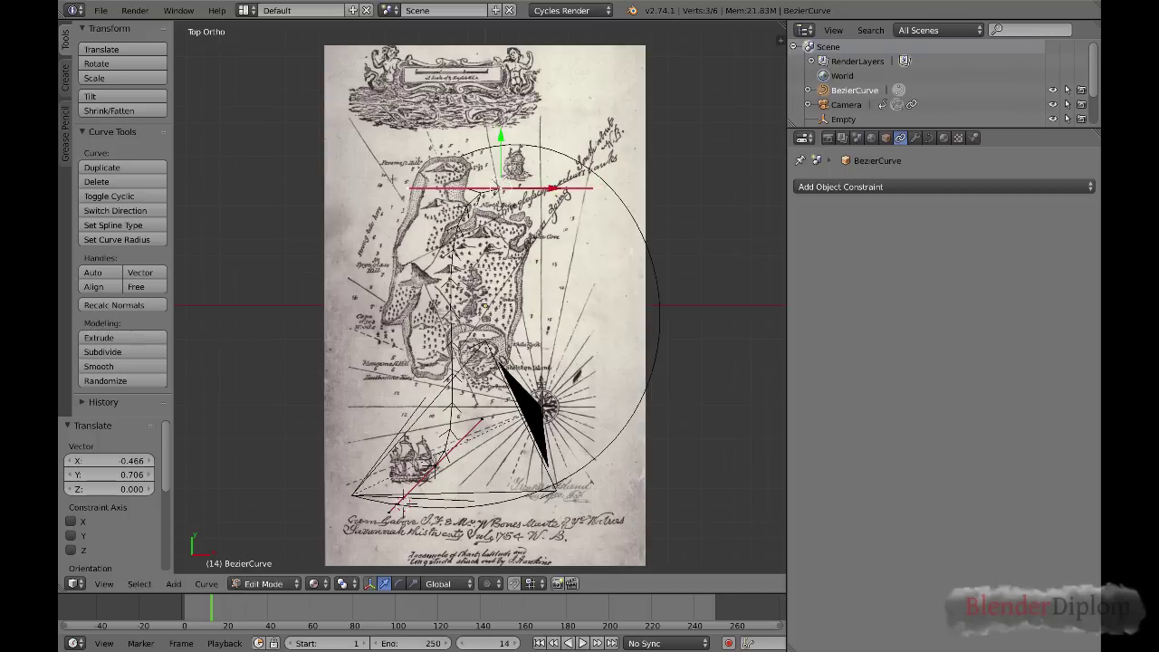
pyautogui.press('r')
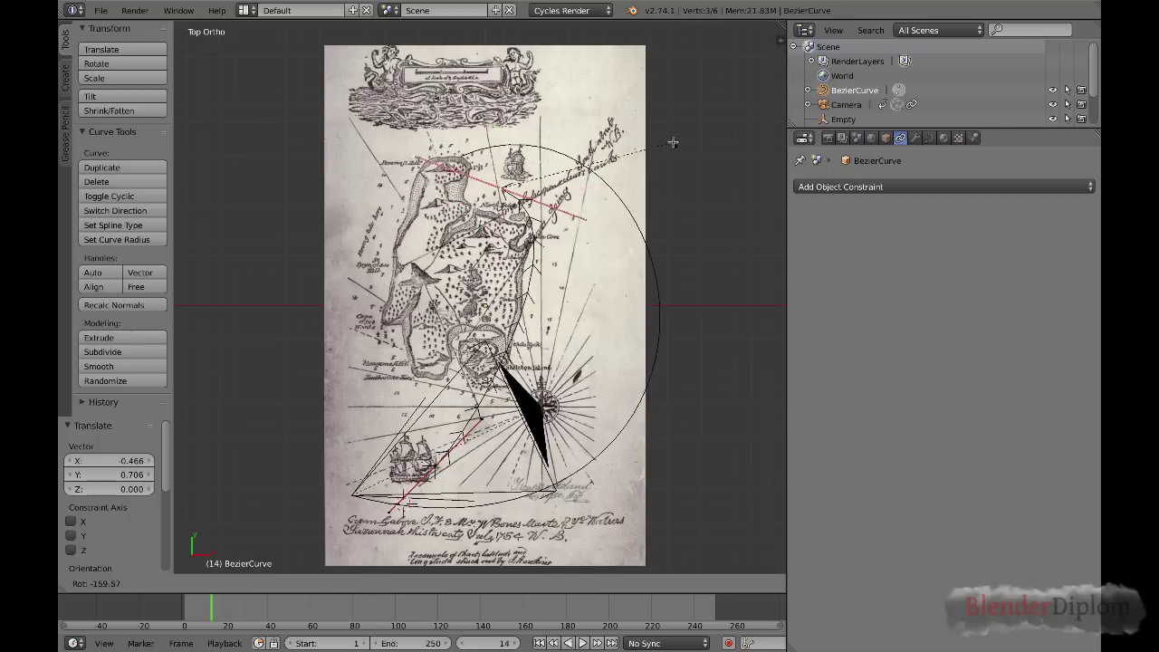
pyautogui.press('Return')
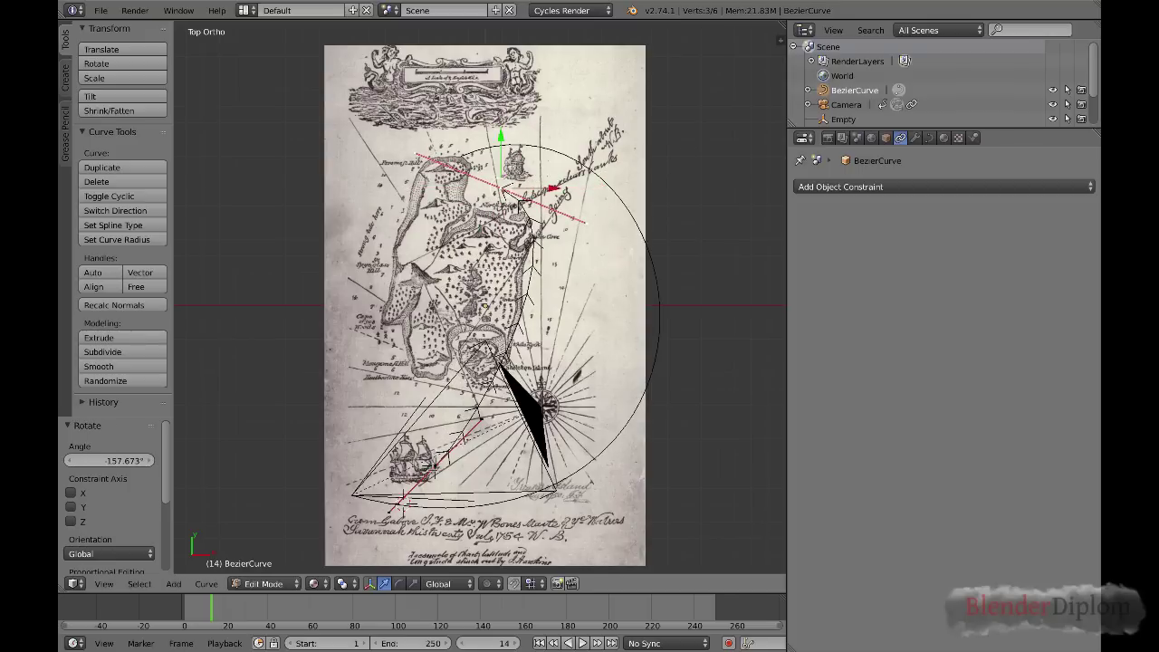
pyautogui.rightClick(435, 466)
pyautogui.press('r')
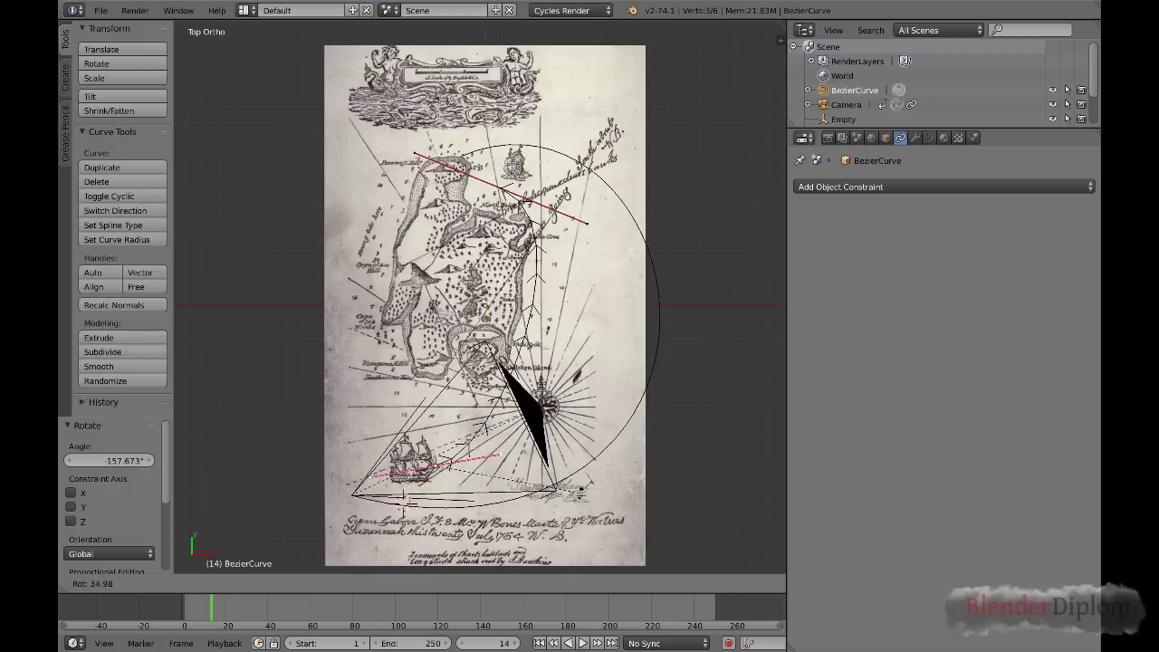
pyautogui.press('Return')
# Subdivide the whole curve twice to get 15 points.
pyautogui.press('a')
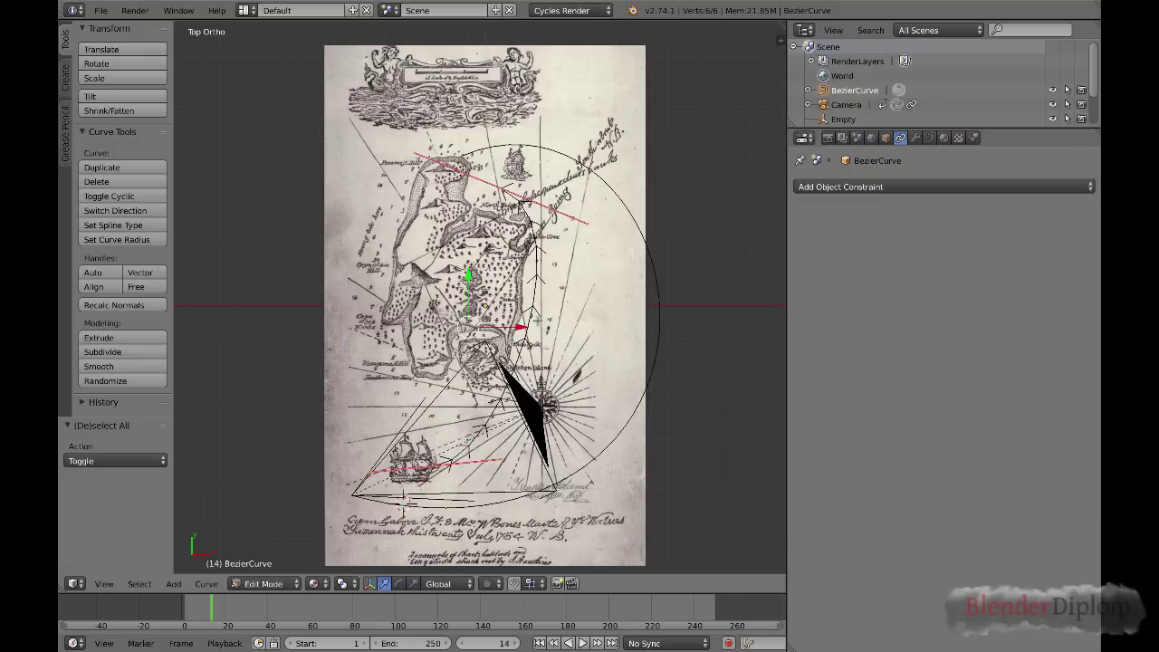
pyautogui.press('w')
pyautogui.click(537, 320)
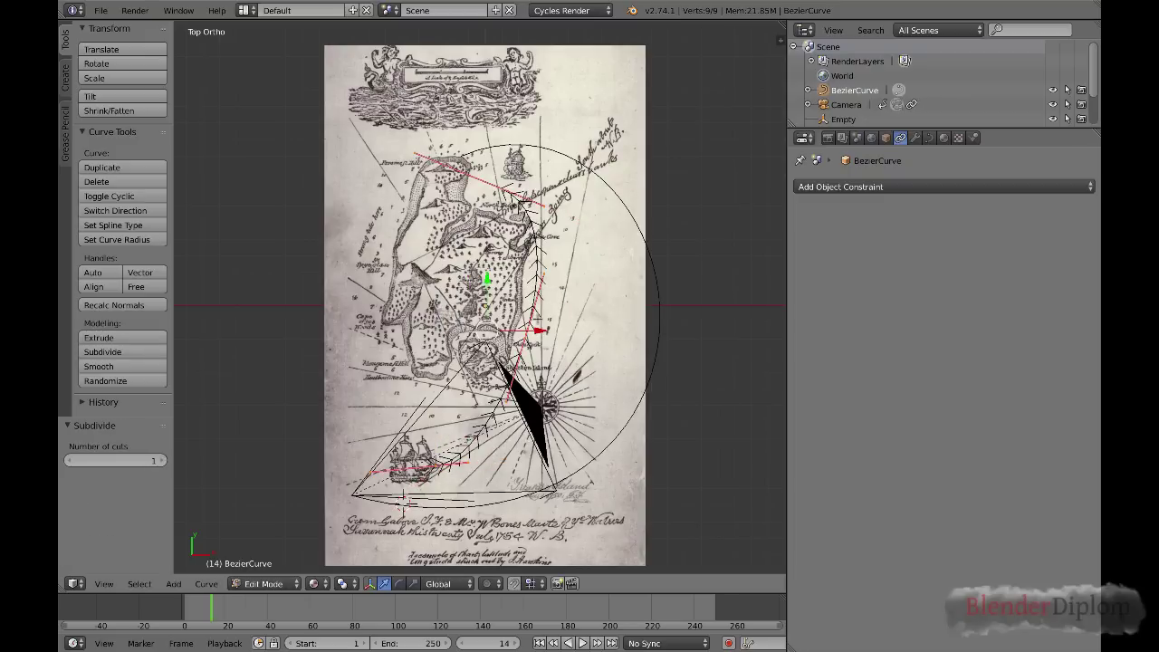
pyautogui.press('w')
pyautogui.click(537, 321)
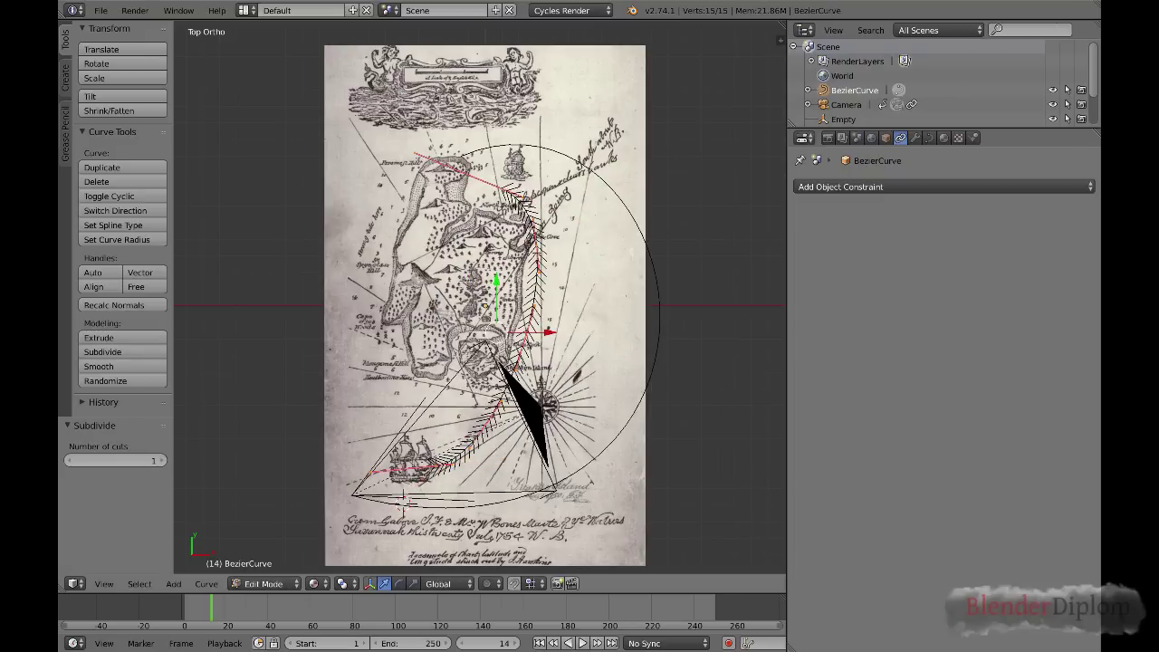
# Drag the first five subdivided points into place along the trail.
pyautogui.rightClick(535, 269)
pyautogui.press('g')
pyautogui.click(555, 252)
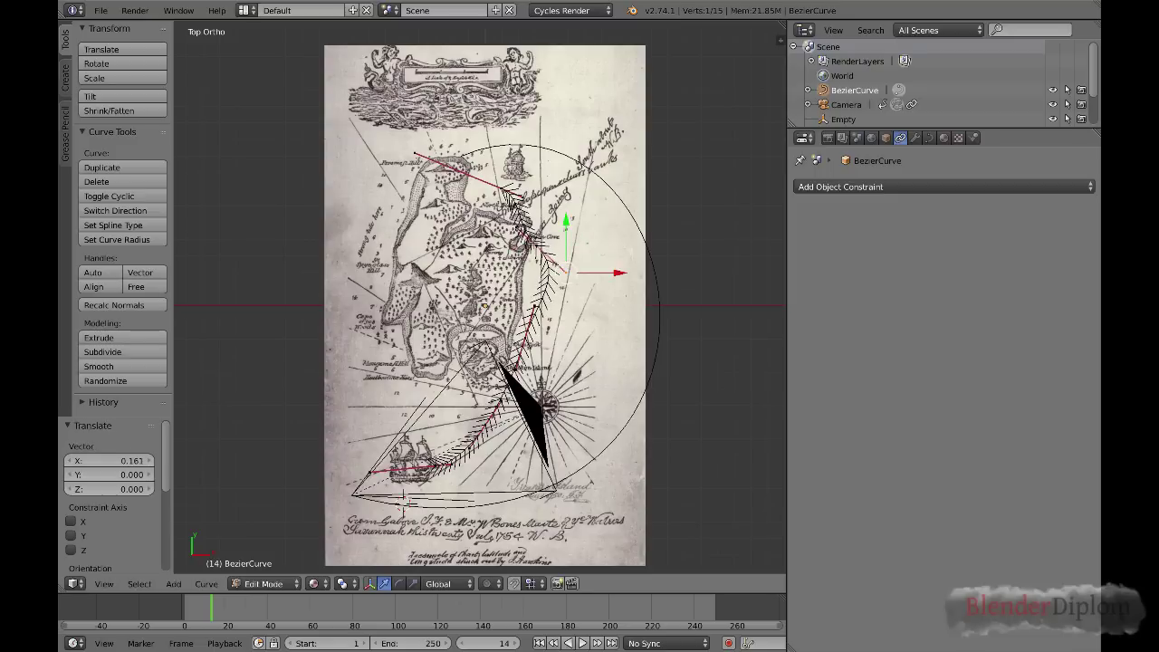
pyautogui.rightClick(544, 235)
pyautogui.press('g')
pyautogui.click(563, 205)
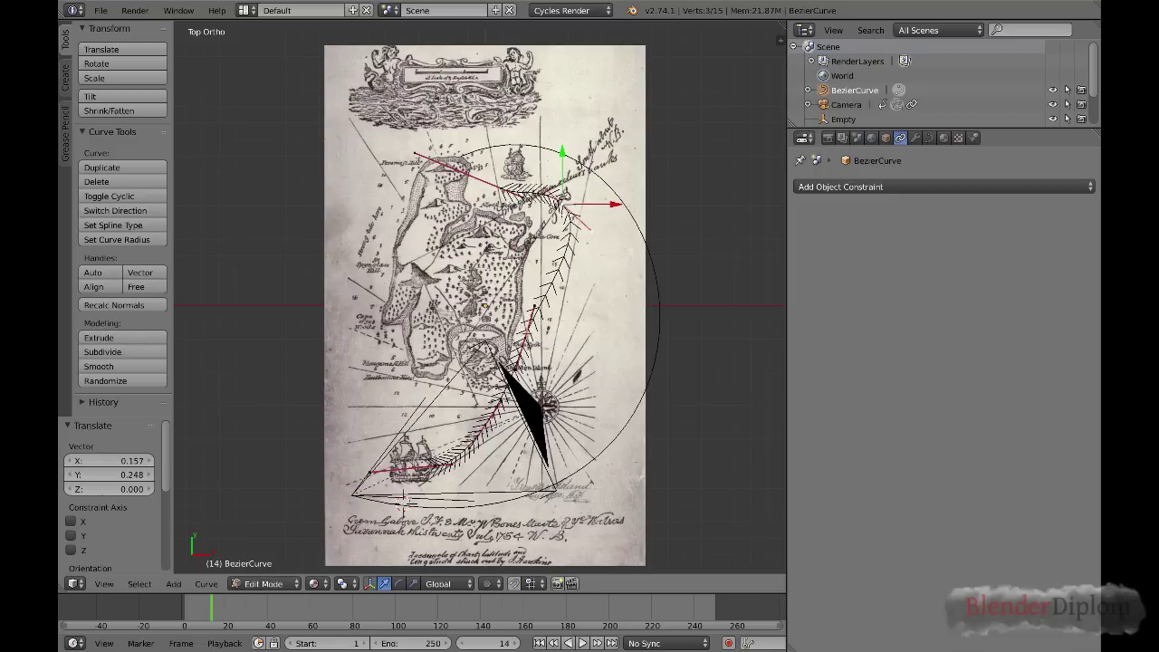
pyautogui.rightClick(532, 275)
pyautogui.press('g')
pyautogui.click(549, 237)
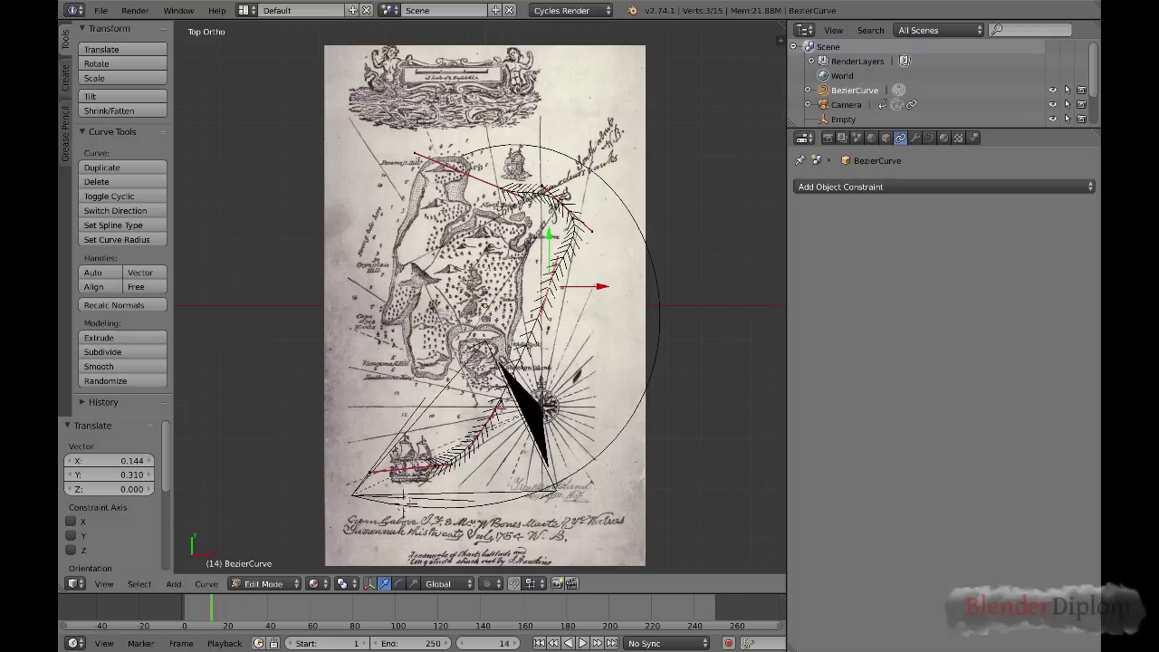
pyautogui.rightClick(495, 415)
pyautogui.press('g')
pyautogui.click(524, 382)
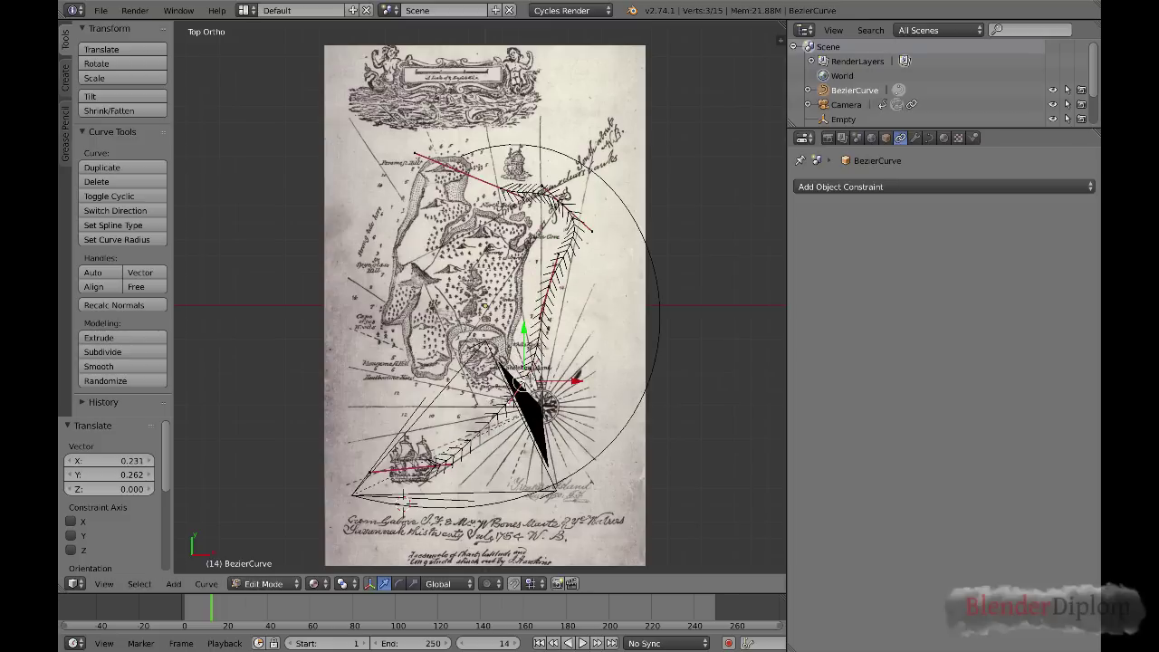
pyautogui.rightClick(470, 466)
pyautogui.press('g')
pyautogui.click(524, 471)
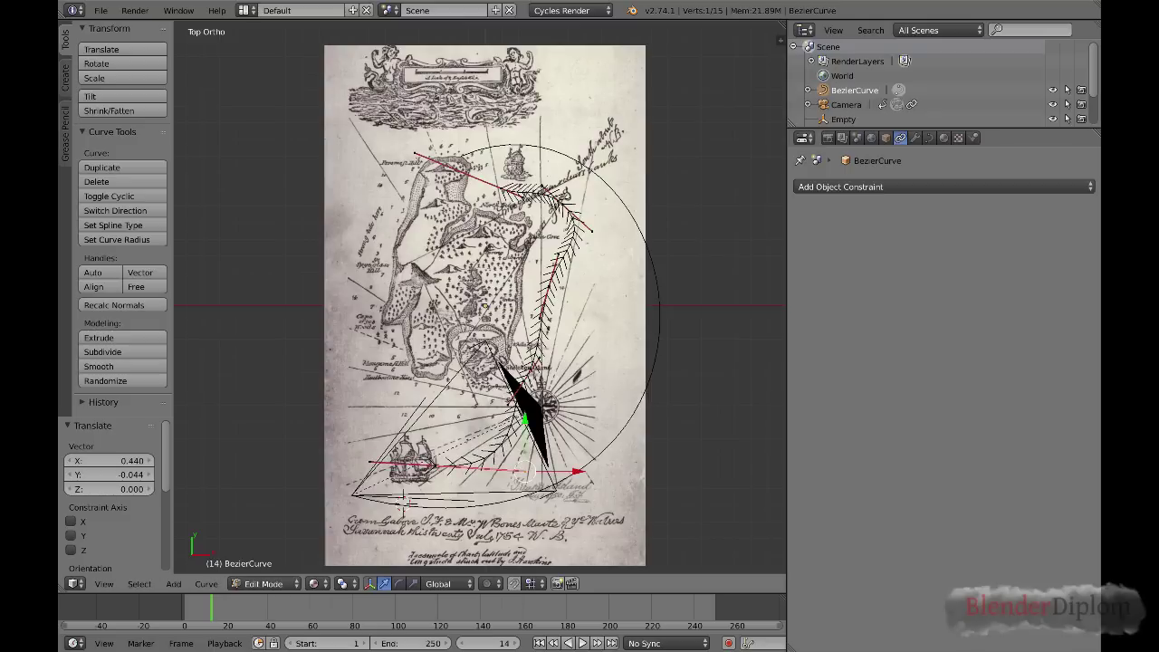
# Reposition the remaining curve points to complete the winding trail shape.
pyautogui.rightClick(492, 405)
pyautogui.press('g')
pyautogui.click(448, 404)
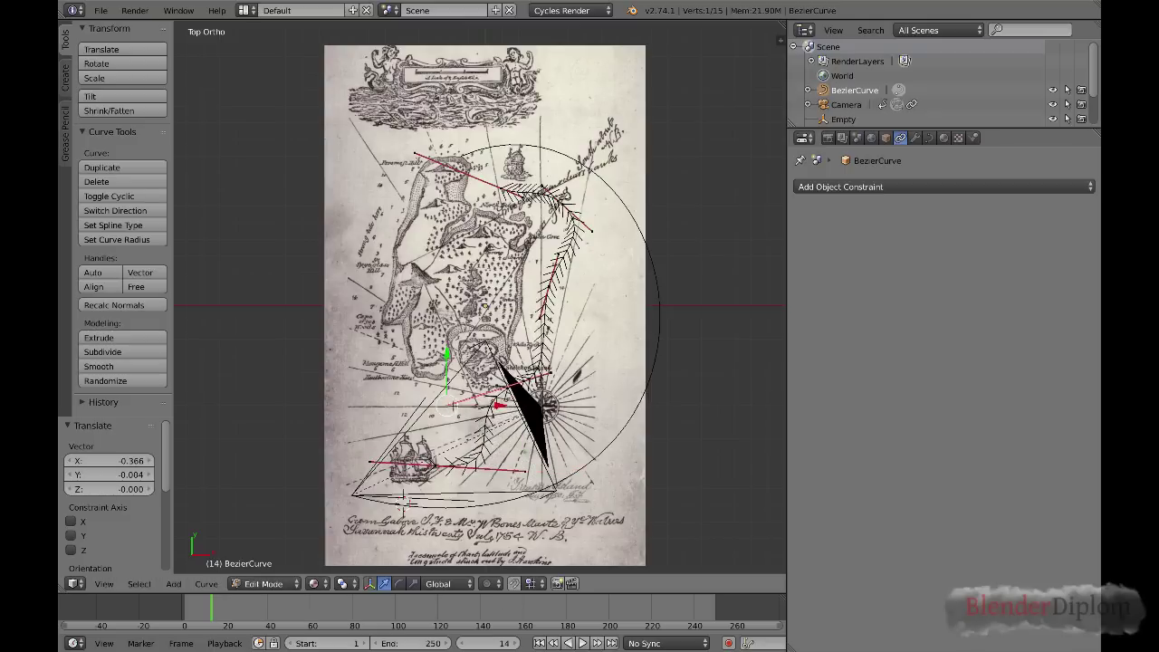
pyautogui.rightClick(558, 368)
pyautogui.press('g')
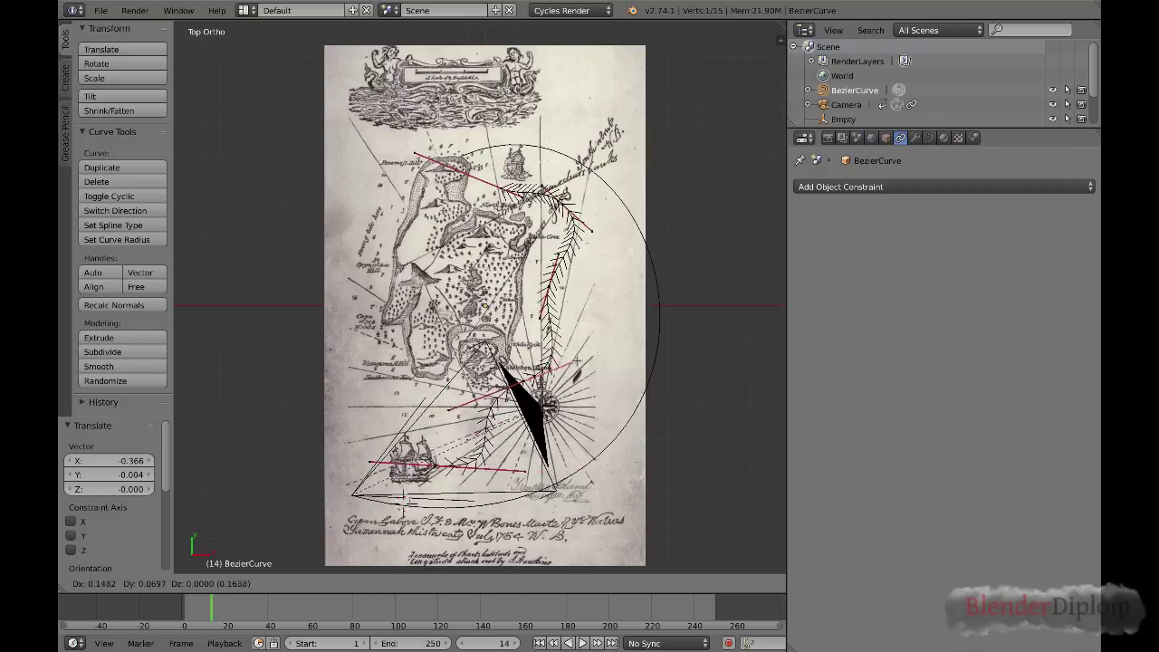
pyautogui.click(577, 356)
pyautogui.rightClick(546, 282)
pyautogui.press('g')
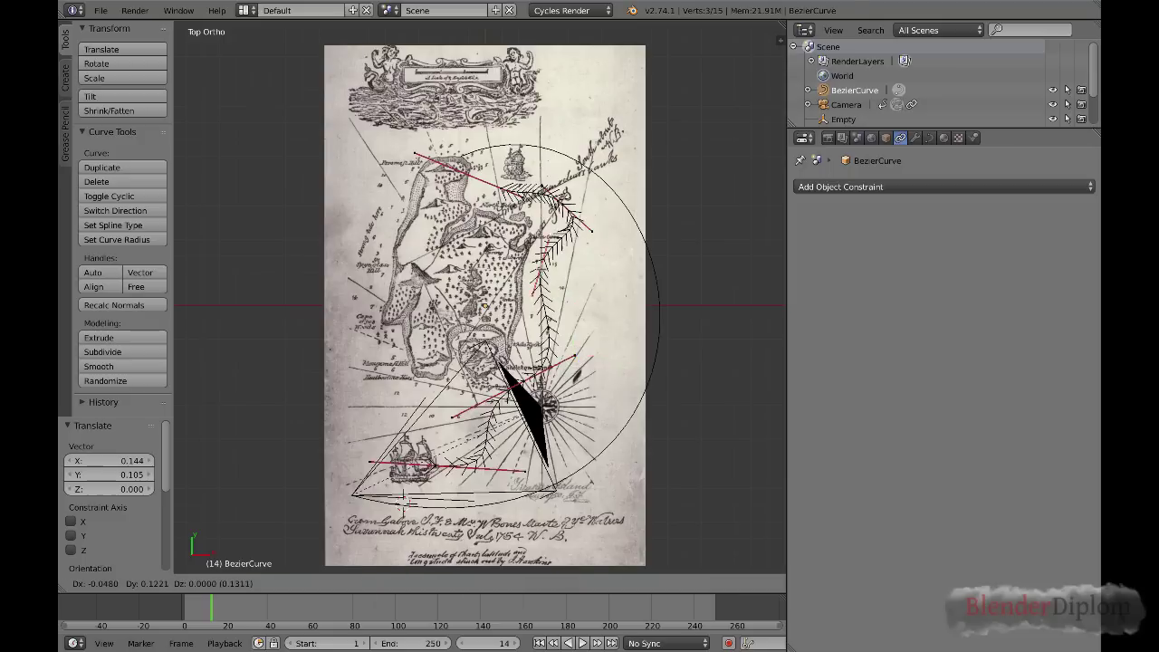
pyautogui.click(541, 269)
pyautogui.rightClick(590, 234)
pyautogui.press('g')
pyautogui.click(600, 242)
pyautogui.rightClick(546, 187)
pyautogui.press('g')
pyautogui.click(534, 172)
pyautogui.press('g')
pyautogui.click(517, 194)
# Move the trail's end point down and to the left near the north coast.
pyautogui.scroll(-5, 512, 200)
pyautogui.scroll(10, 516, 204)
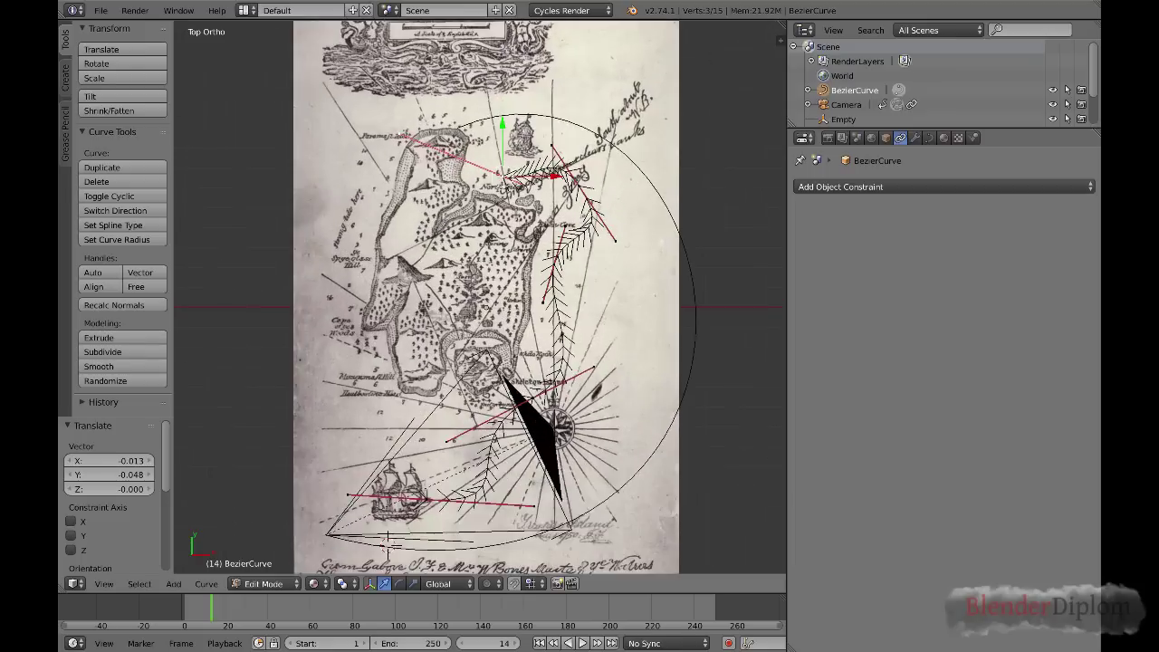
pyautogui.keyDown('shift'); pyautogui.moveTo(520, 207); pyautogui.dragTo(433, 396, button='middle'); pyautogui.keyUp('shift')
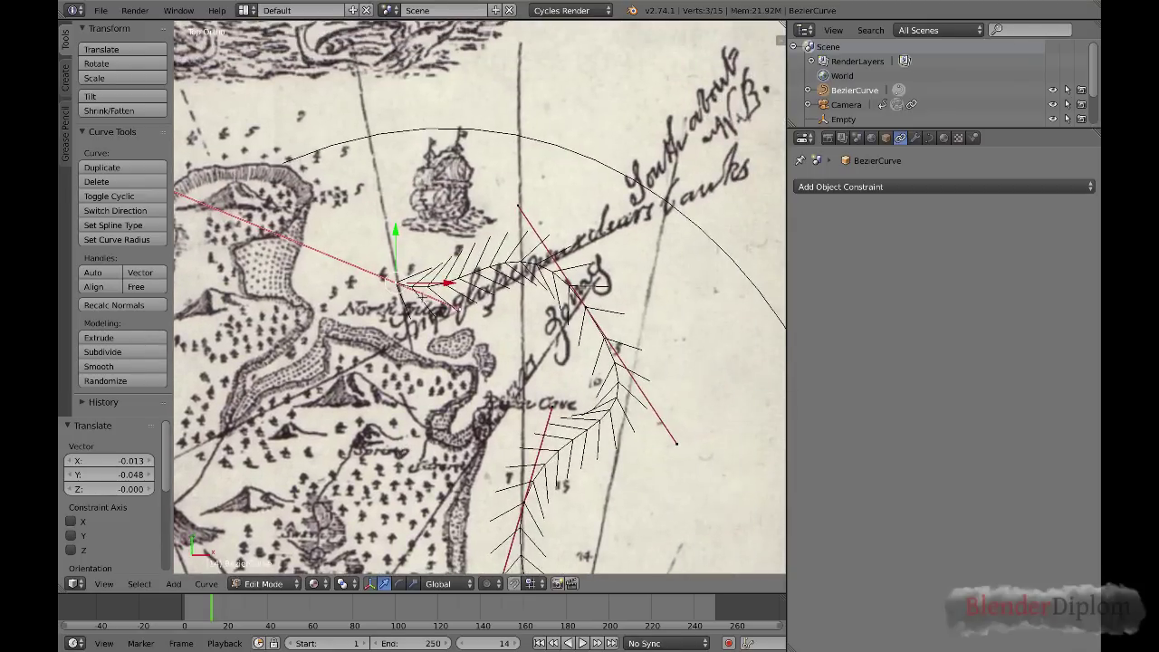
pyautogui.press('g')
pyautogui.click(391, 303)
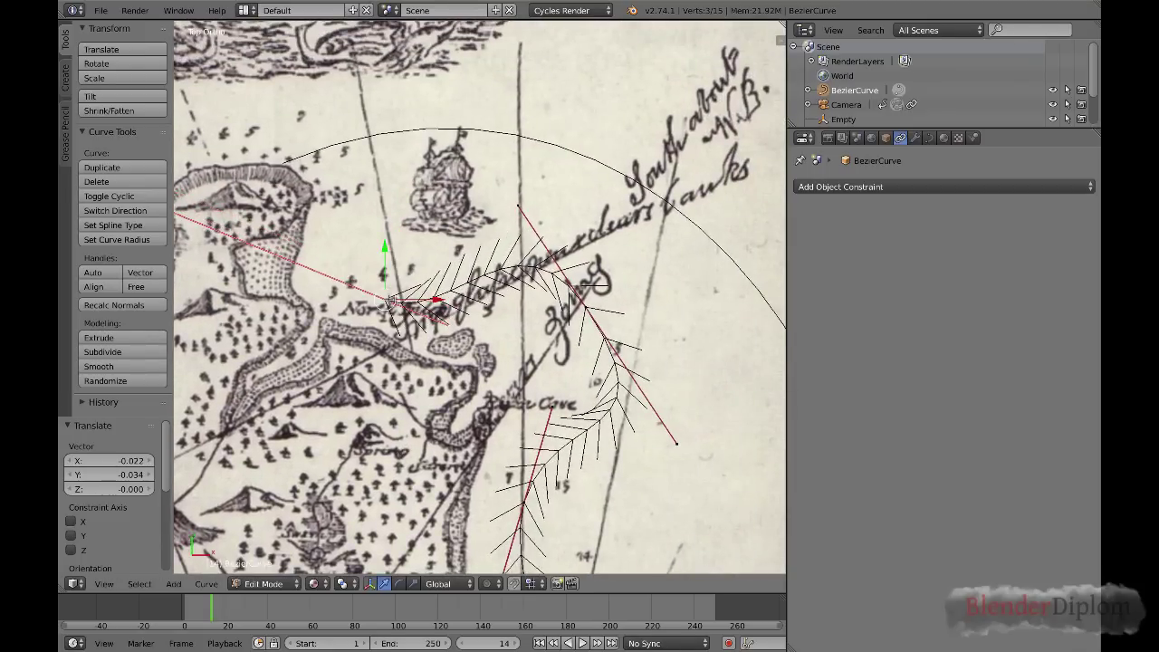
pyautogui.scroll(-6, 485, 308)
pyautogui.scroll(3, 484, 308)
pyautogui.scroll(1, 485, 308)
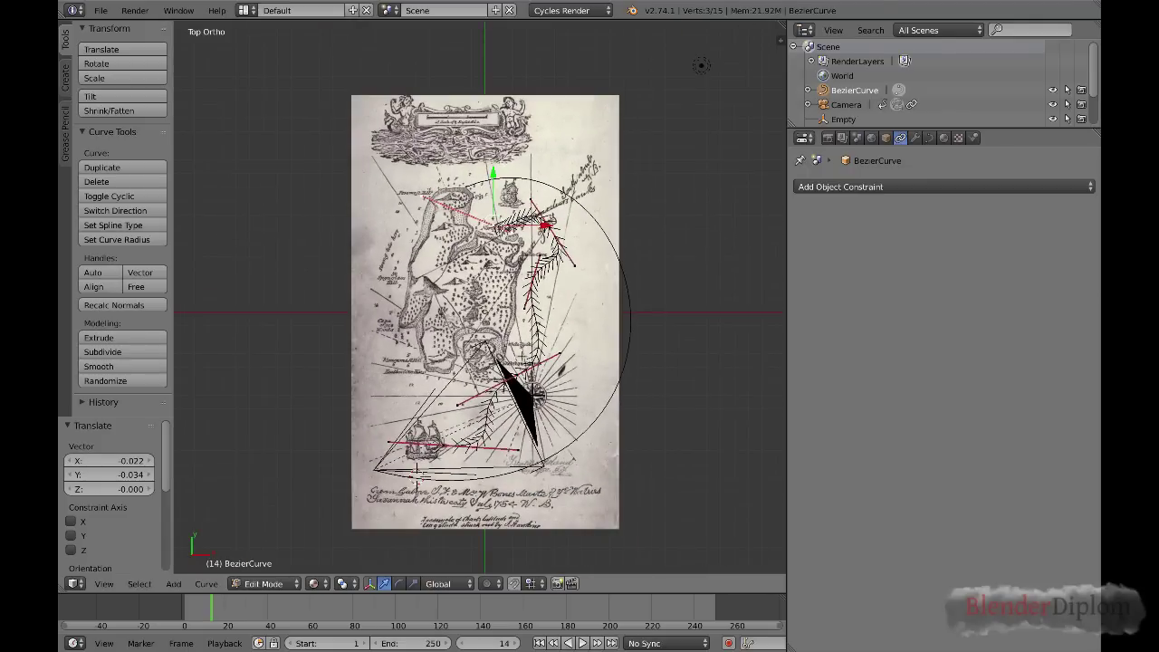
# Back in Object Mode, add a plane at the scene centre and scale it down to 0.587.
pyautogui.press('z')
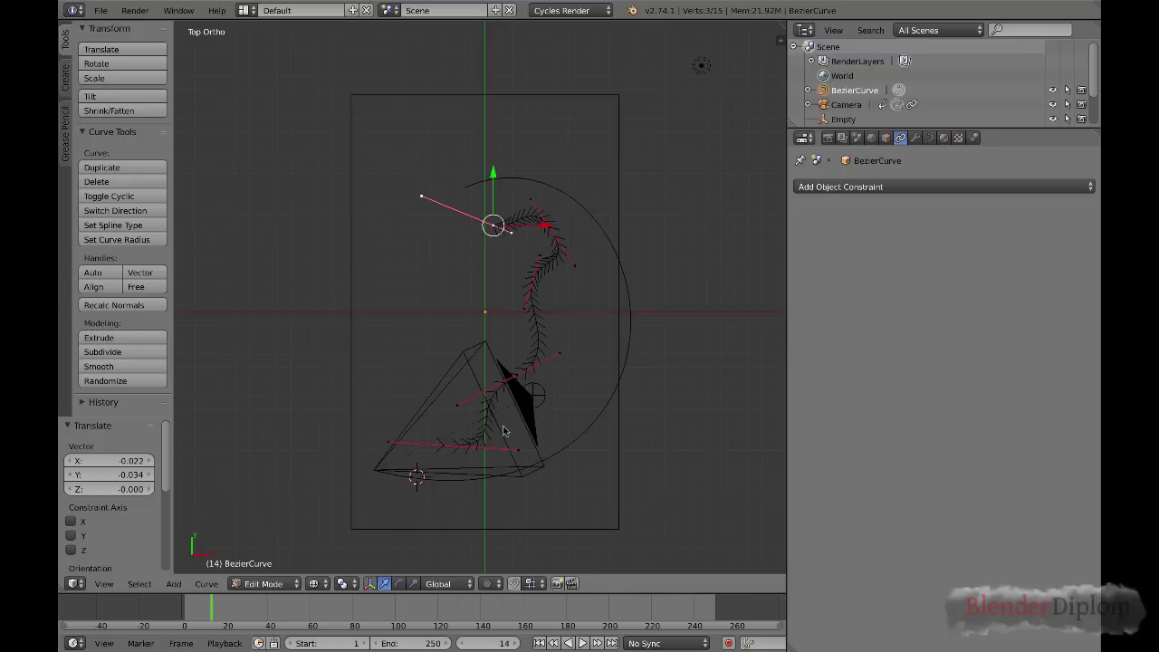
pyautogui.press('Tab')
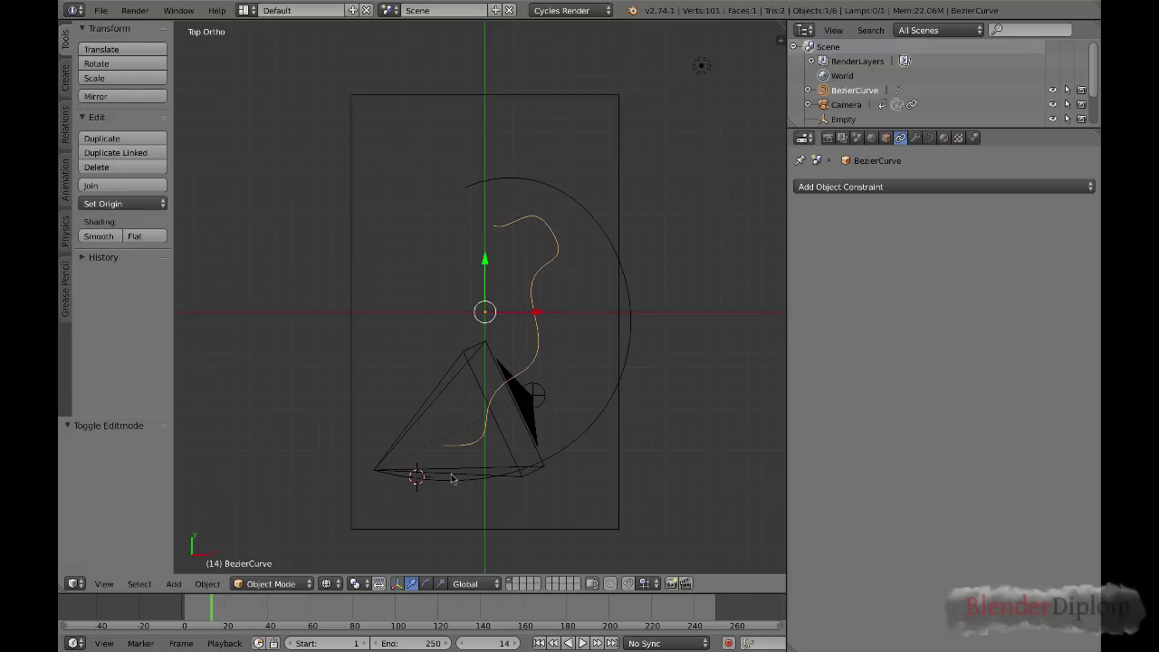
pyautogui.scroll(1, 448, 451)
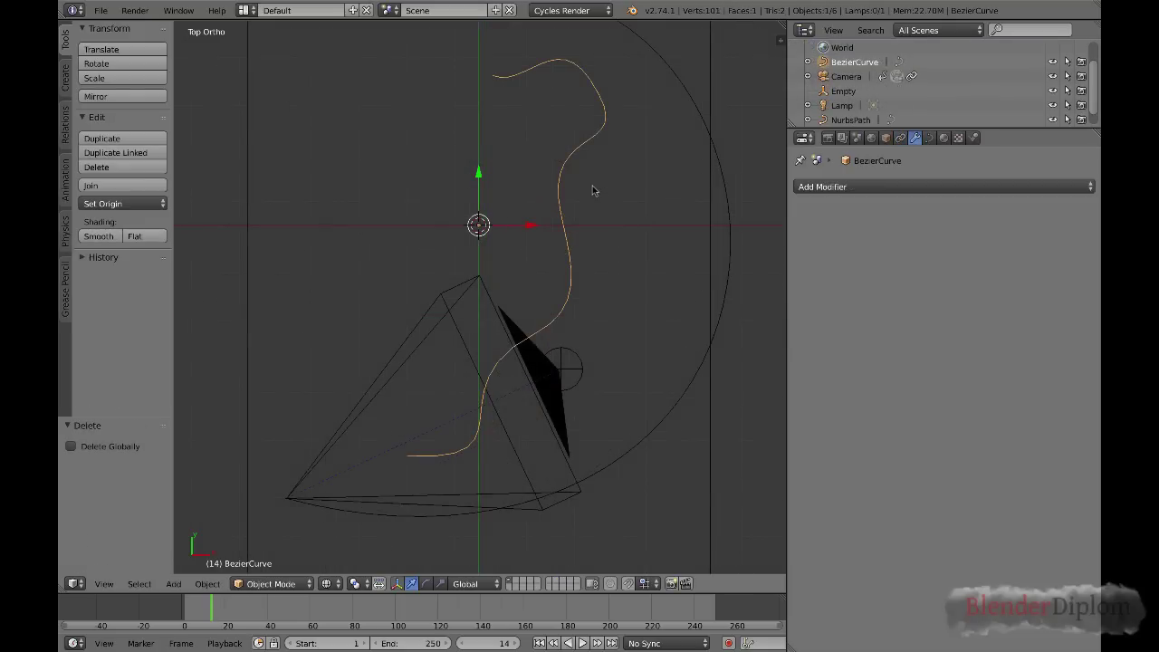
pyautogui.hotkey('shift', 'a')
pyautogui.moveTo(594, 189)
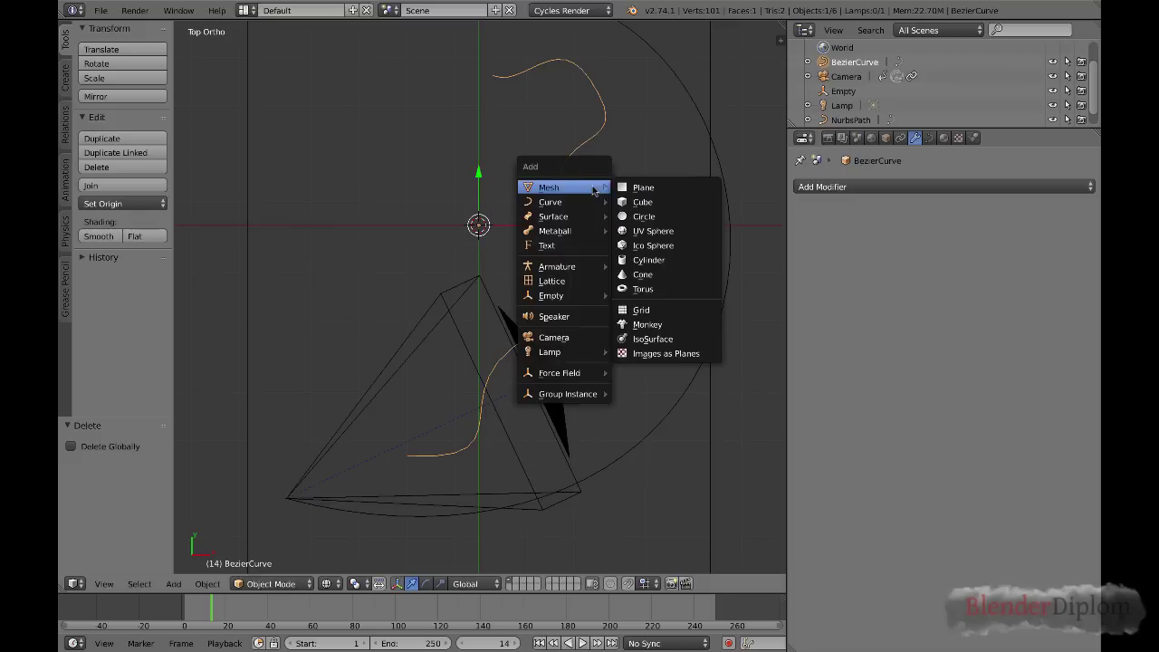
pyautogui.click(643, 188)
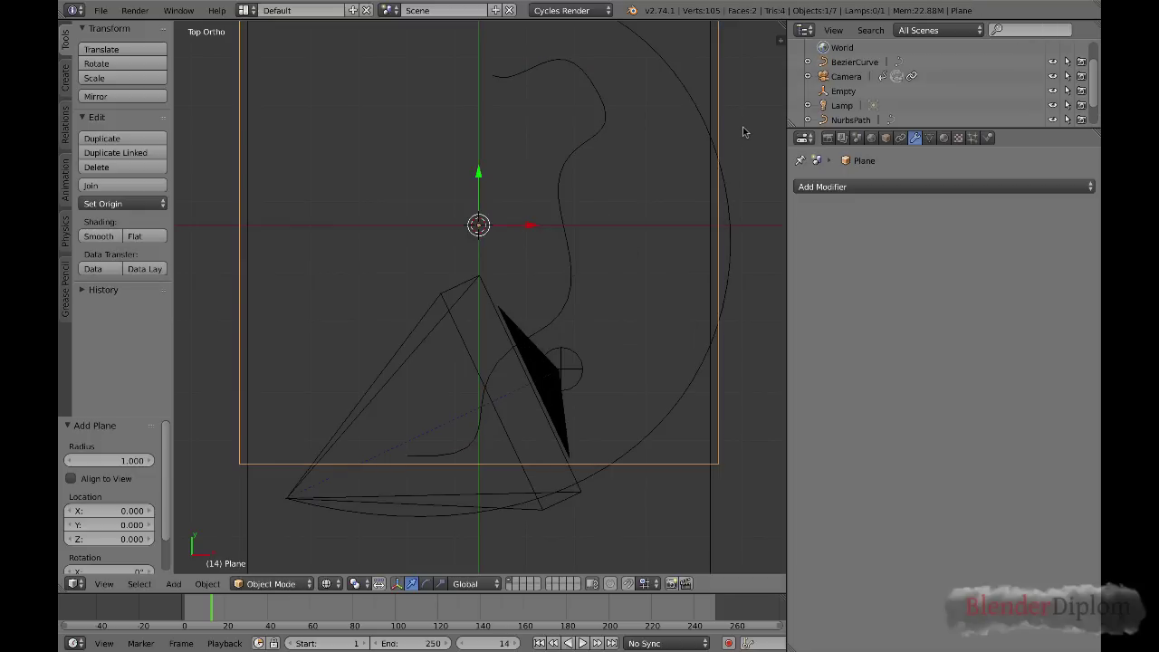
pyautogui.press('s')
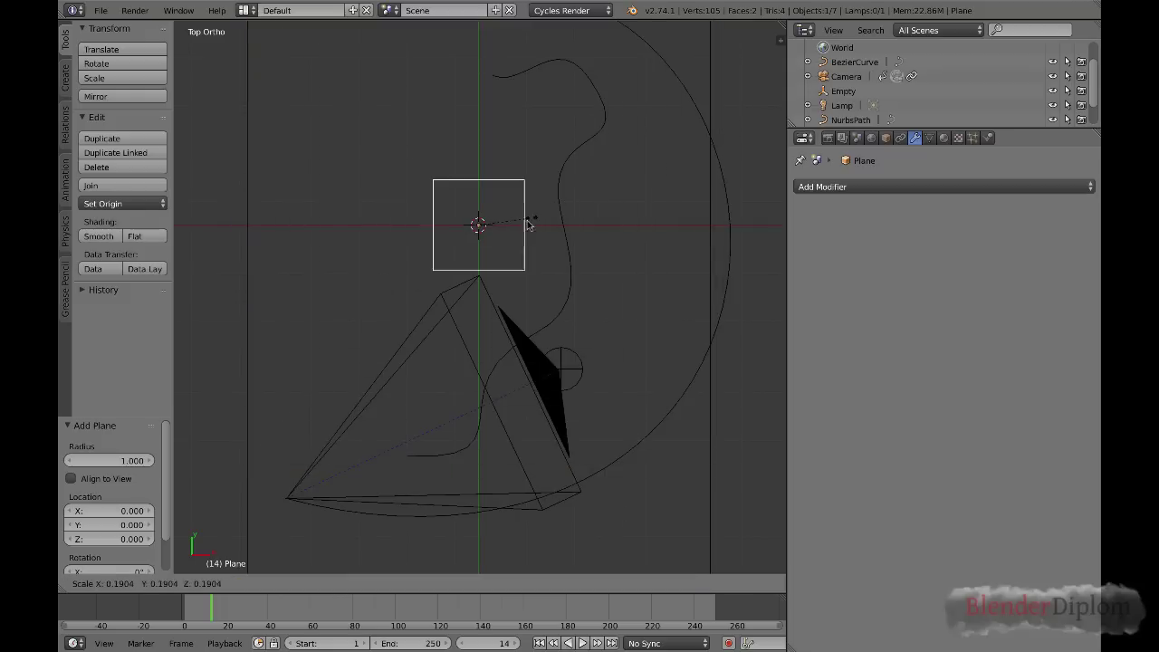
pyautogui.click(513, 226)
pyautogui.press('s')
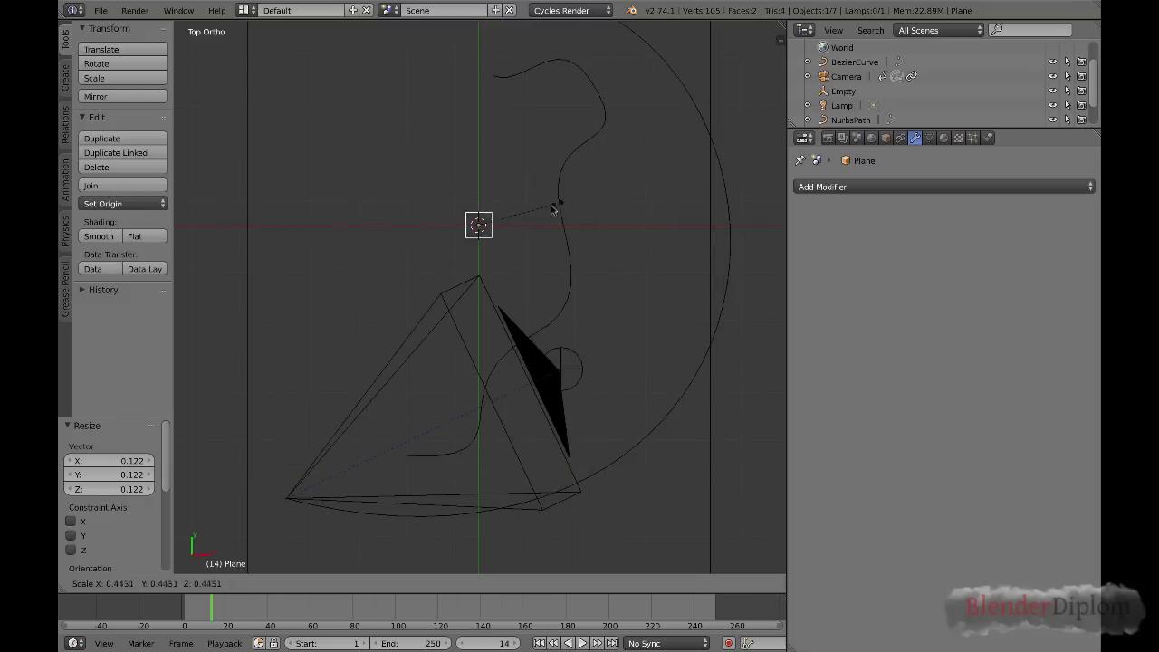
pyautogui.click(533, 214)
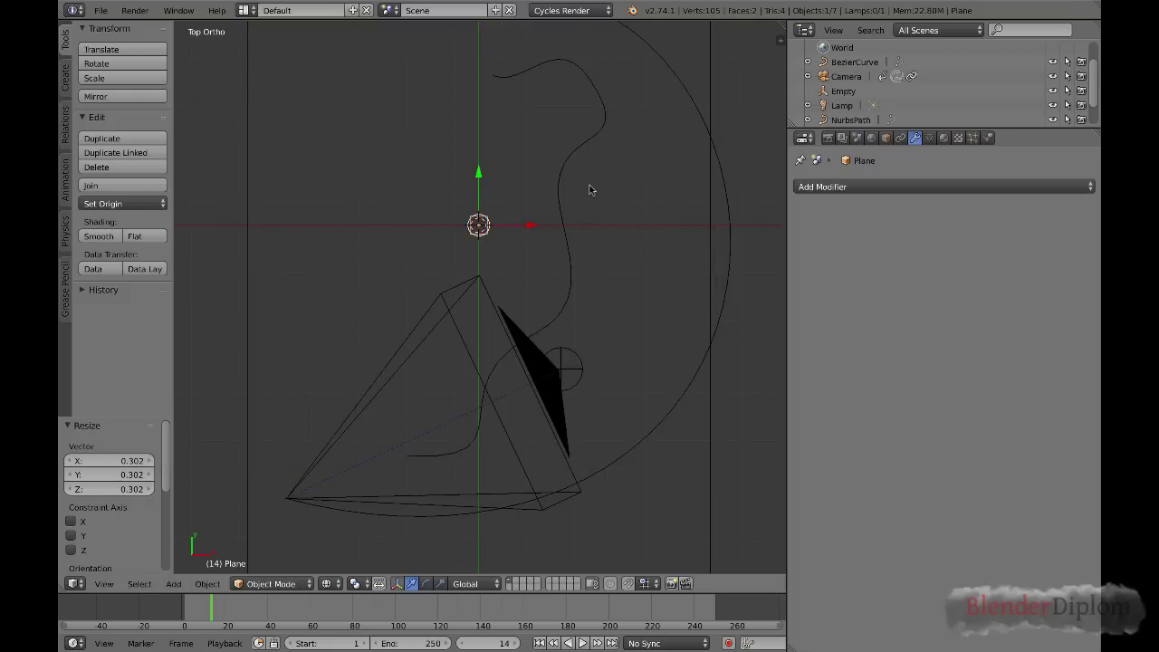
pyautogui.press('s')
pyautogui.click(543, 205)
# Add an Array modifier and a Curve modifier with its Object set to BezierCurve.
pyautogui.click(902, 189)
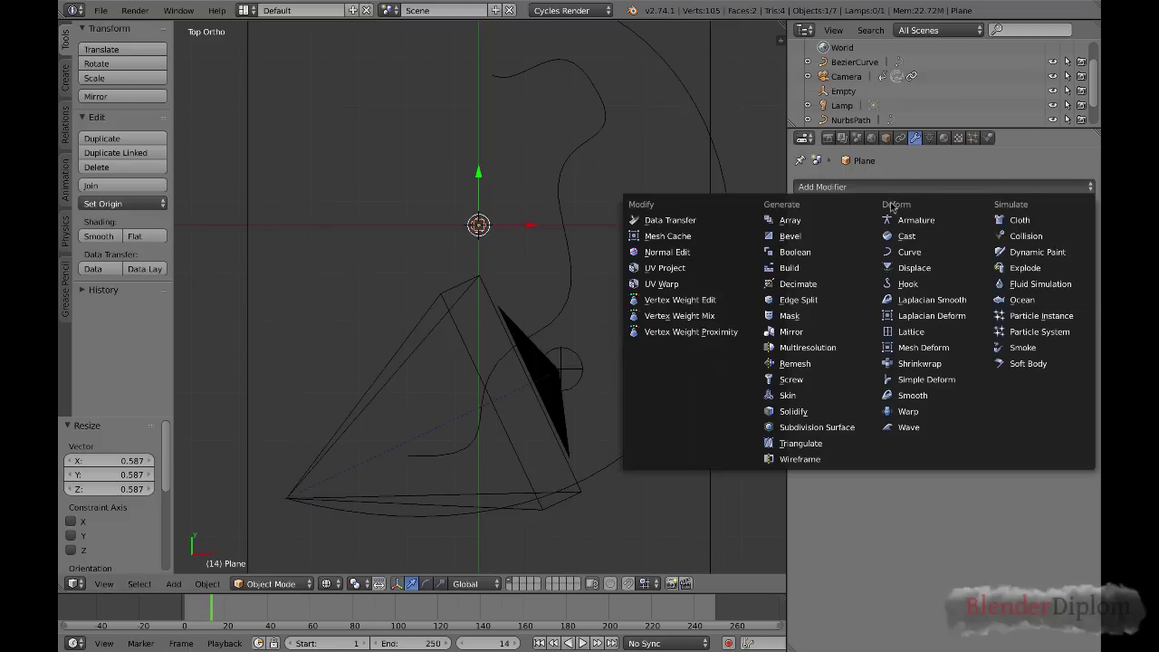
pyautogui.click(790, 220)
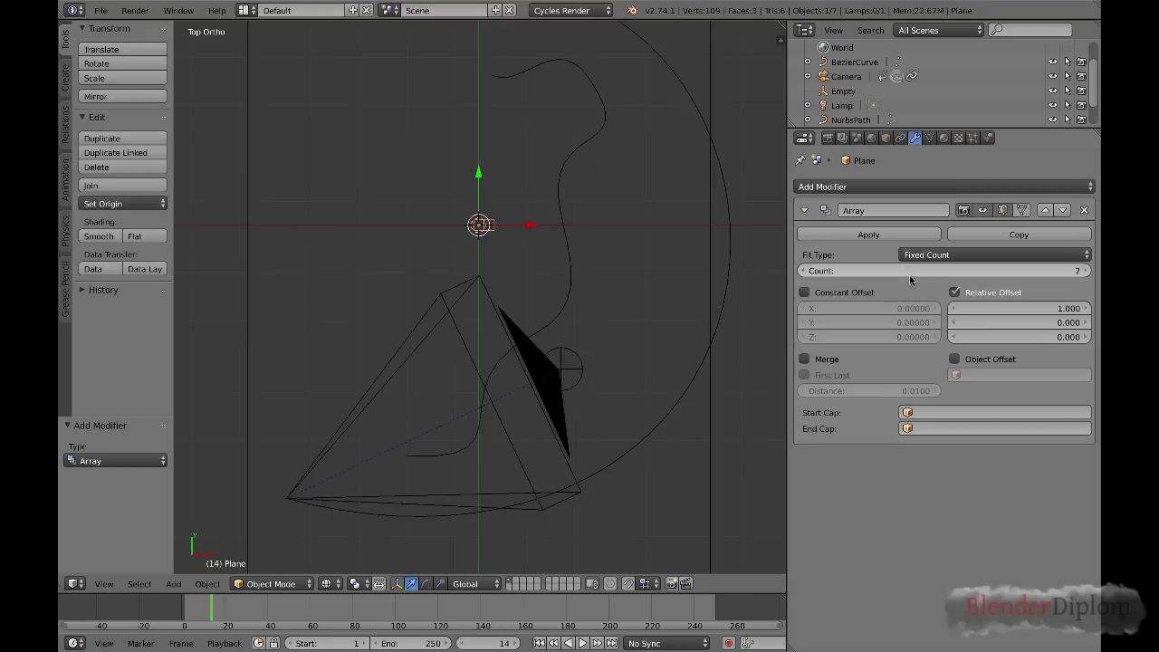
pyautogui.click(891, 188)
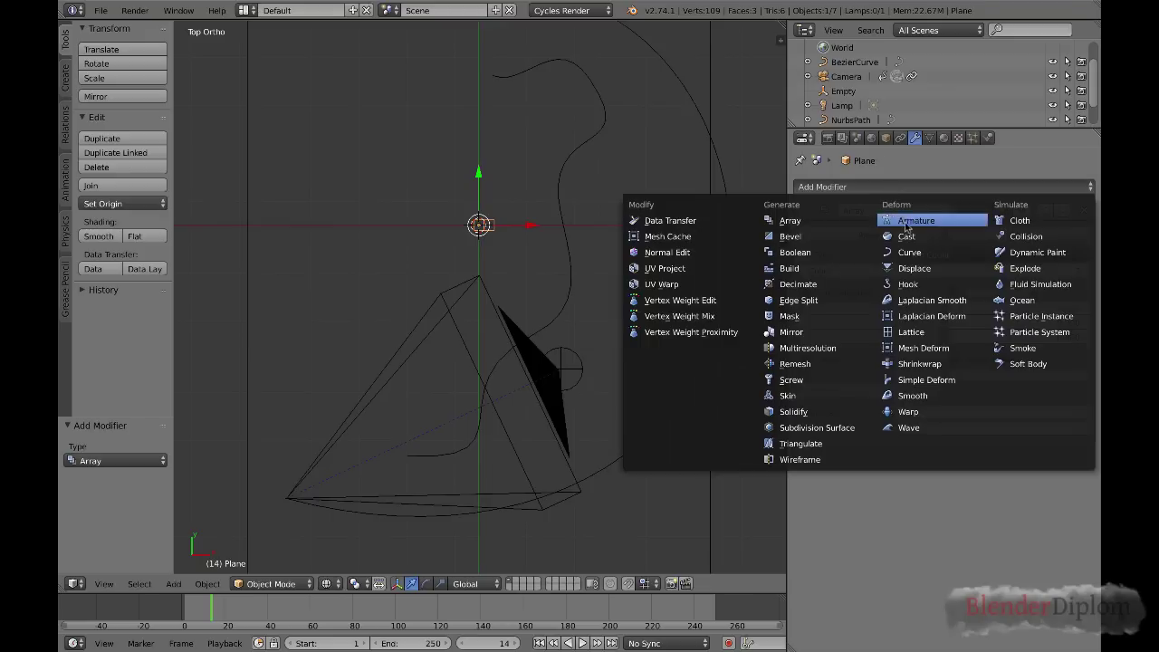
pyautogui.click(910, 253)
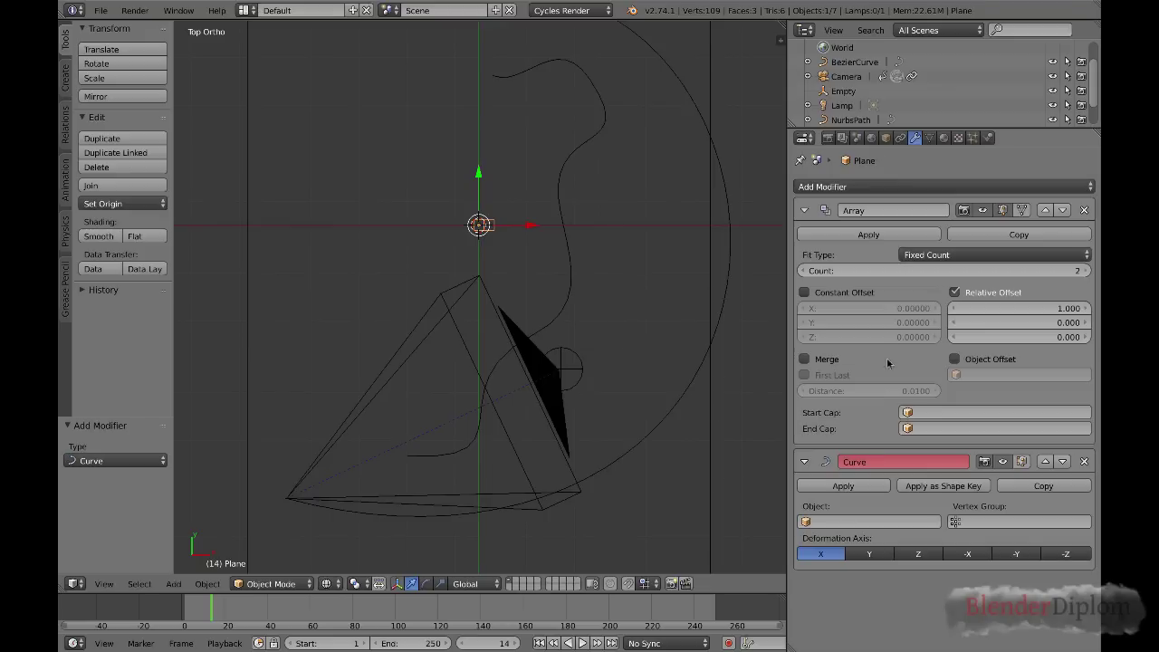
pyautogui.click(848, 521)
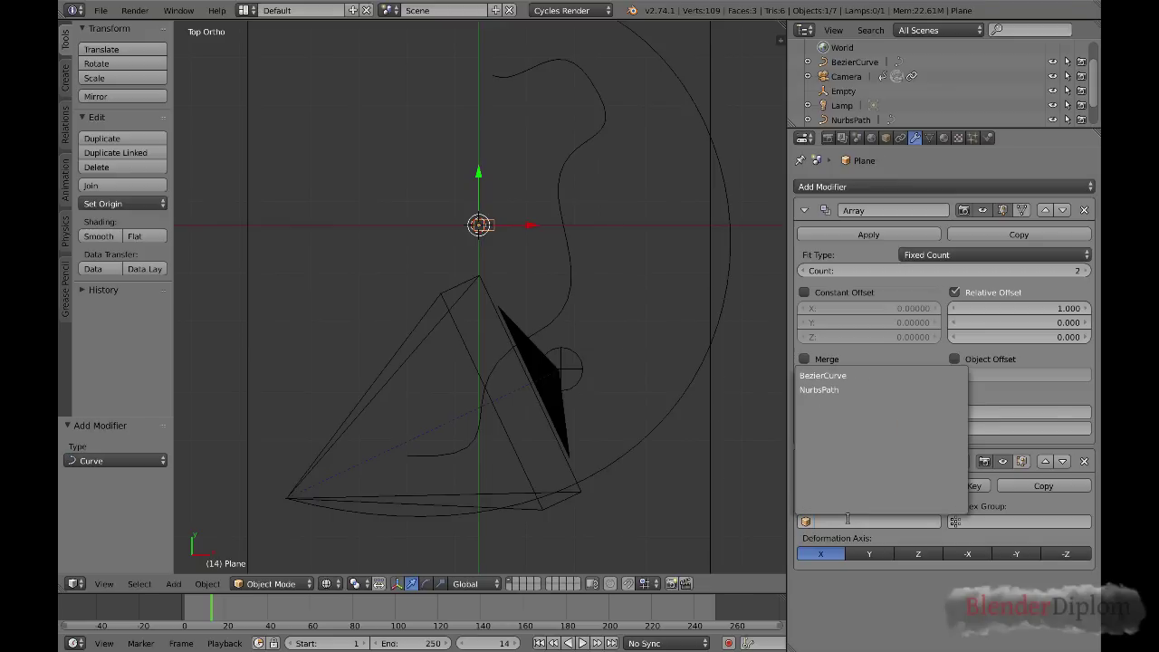
pyautogui.click(843, 375)
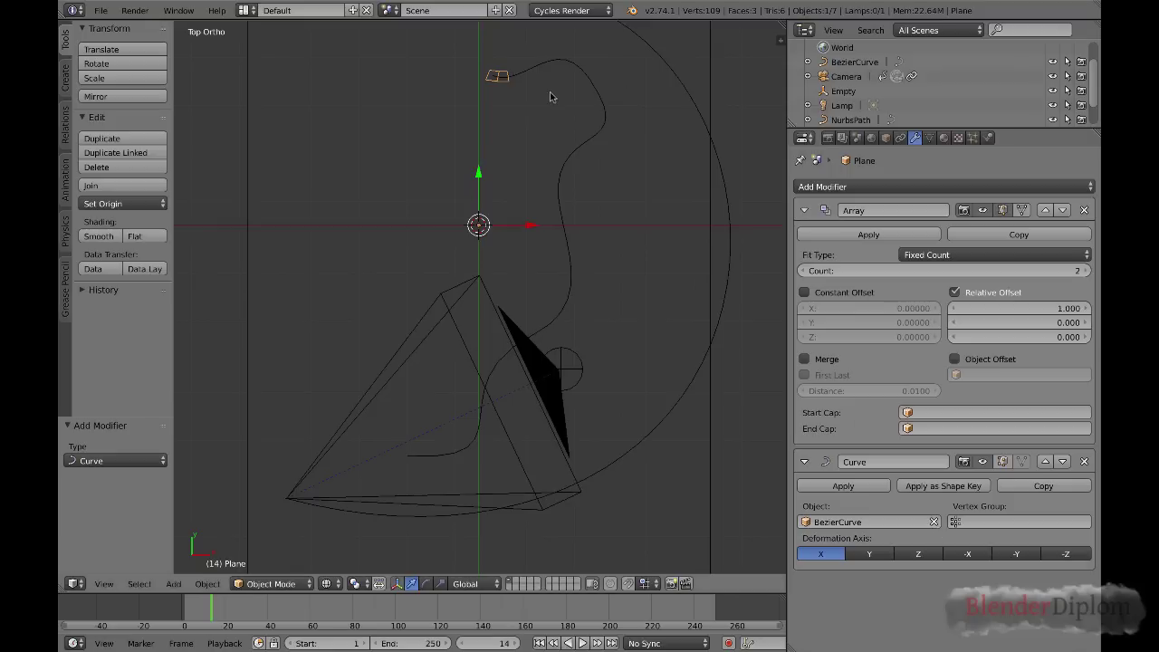
# Set the Array to 26 copies at 2.040 relative offset and switch the viewport to Wireframe.
pyautogui.moveTo(890, 270)
pyautogui.mouseDown()
pyautogui.moveTo(951, 270)
pyautogui.moveTo(917, 271)
pyautogui.moveTo(933, 270)
pyautogui.mouseUp()
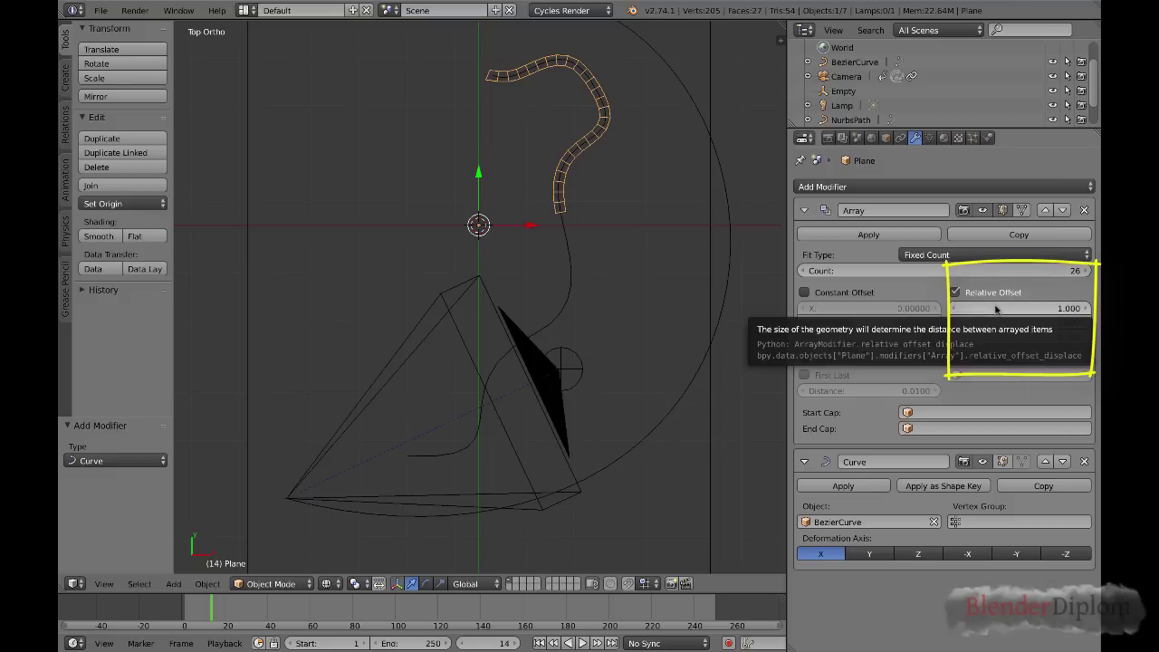
pyautogui.moveTo(994, 309); pyautogui.dragTo(1090, 309)
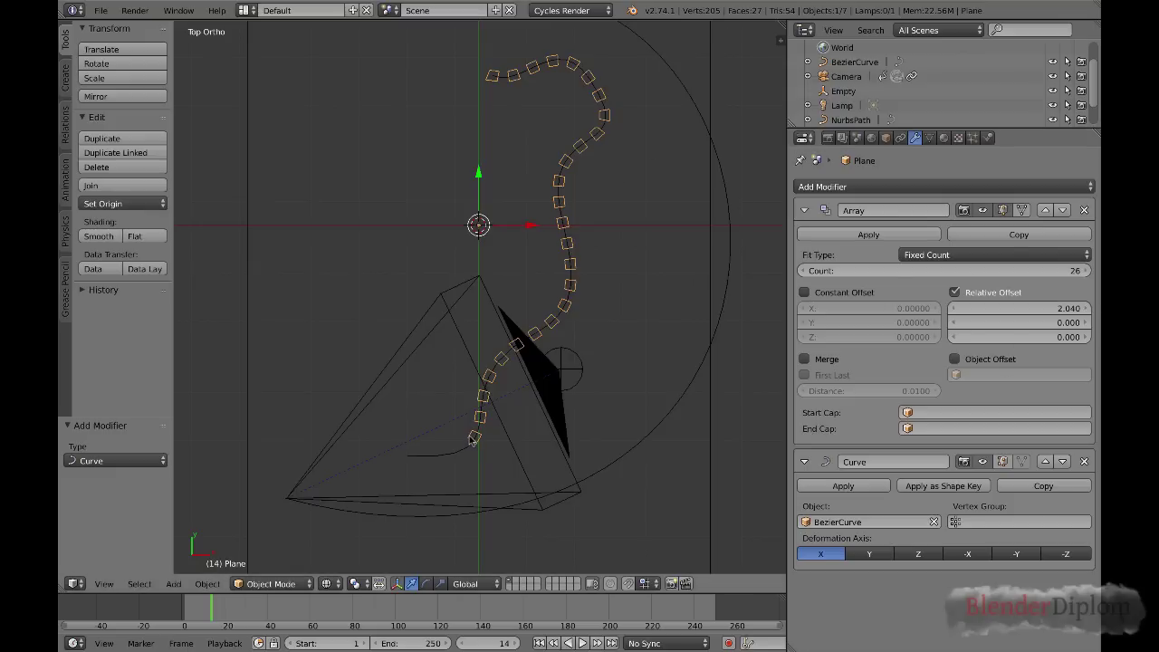
pyautogui.click(333, 584)
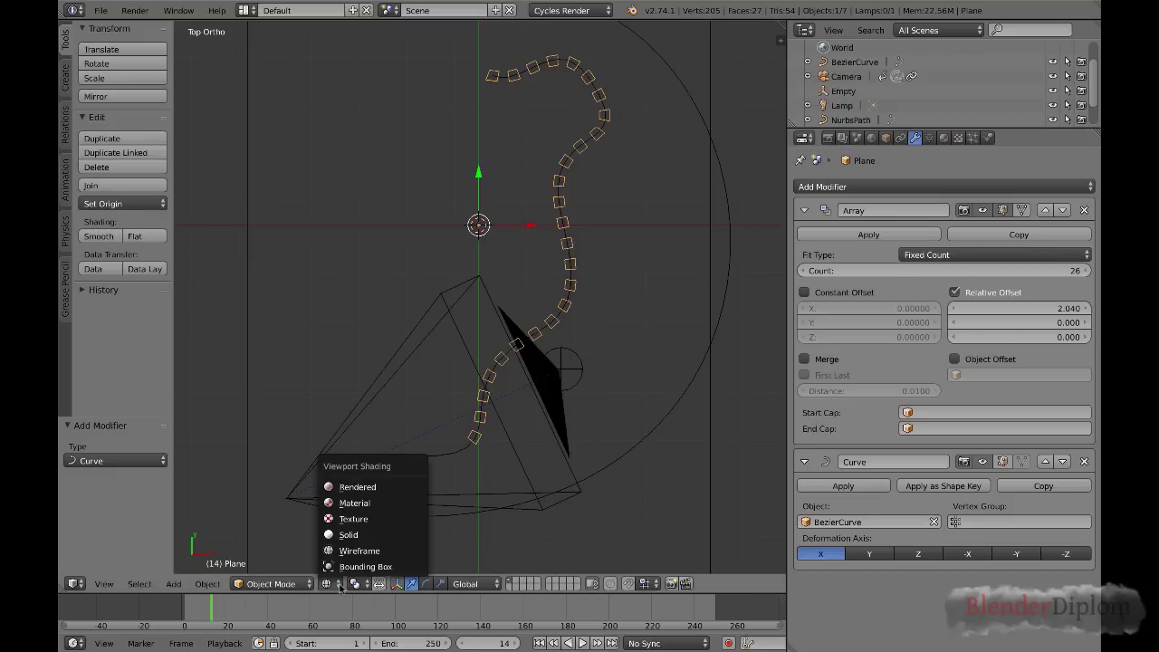
pyautogui.click(348, 505)
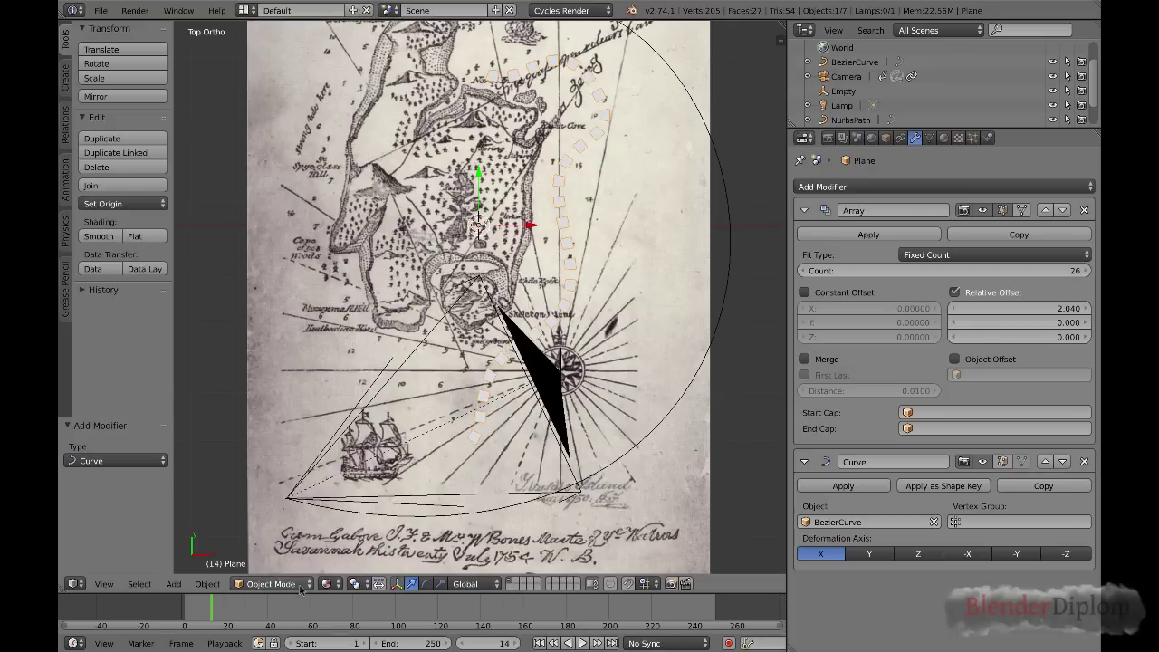
pyautogui.click(330, 585)
pyautogui.click(360, 551)
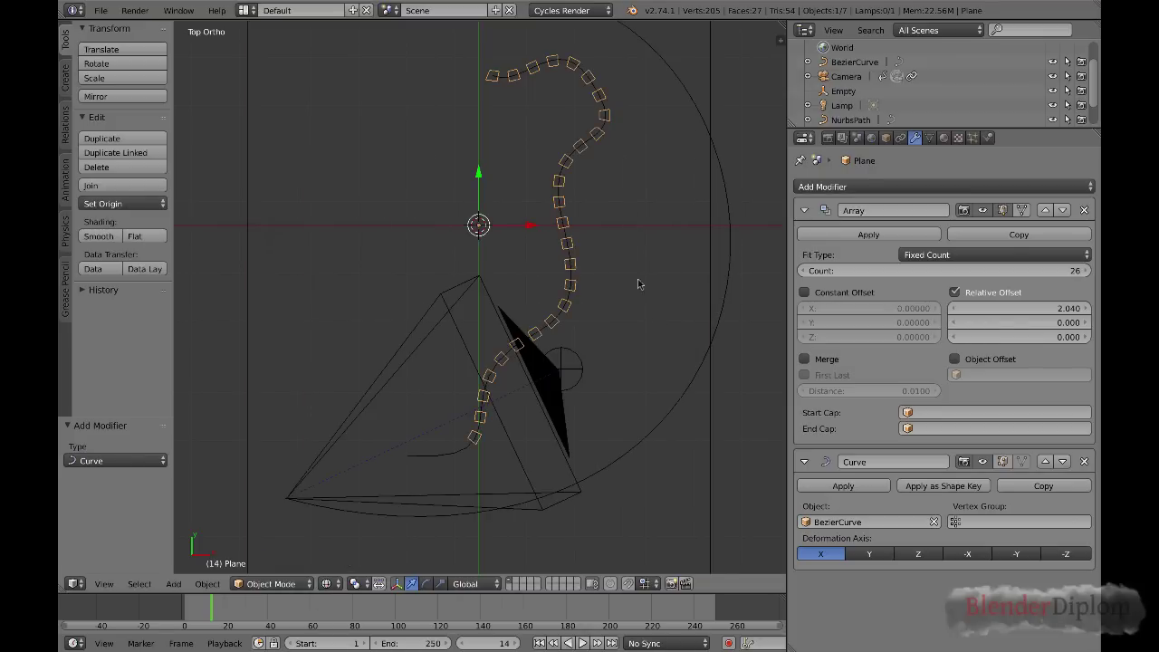
# Run Switch Direction on the BezierCurve in Edit Mode, then return to Object Mode.
pyautogui.rightClick(571, 157)
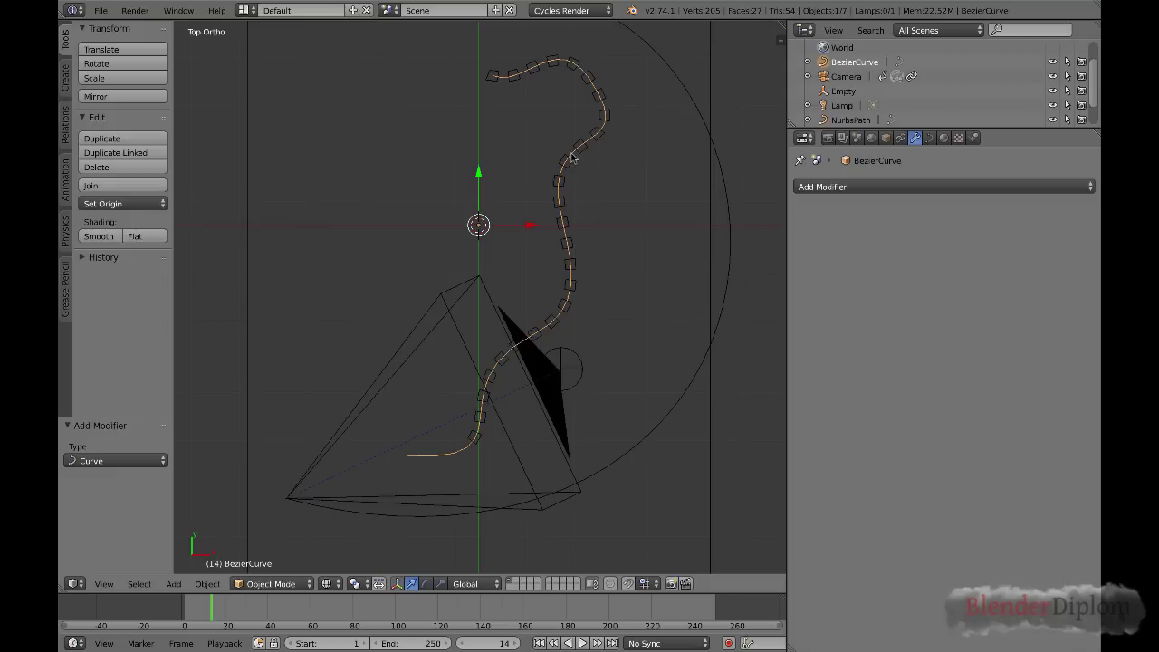
pyautogui.press('Tab')
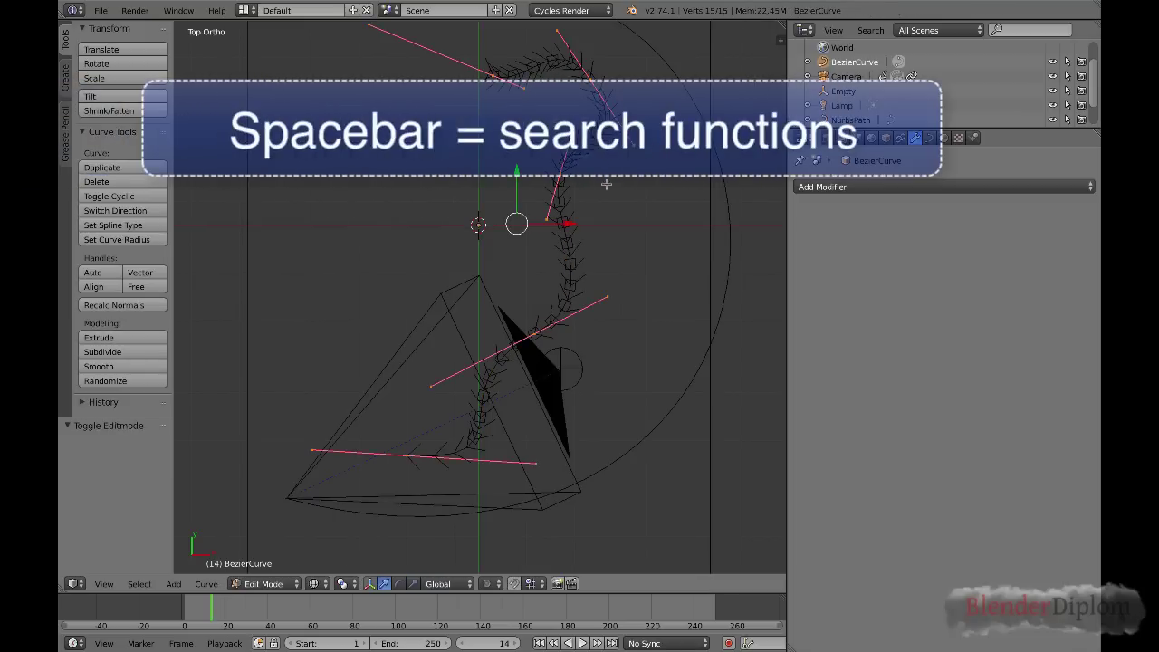
pyautogui.press('space')
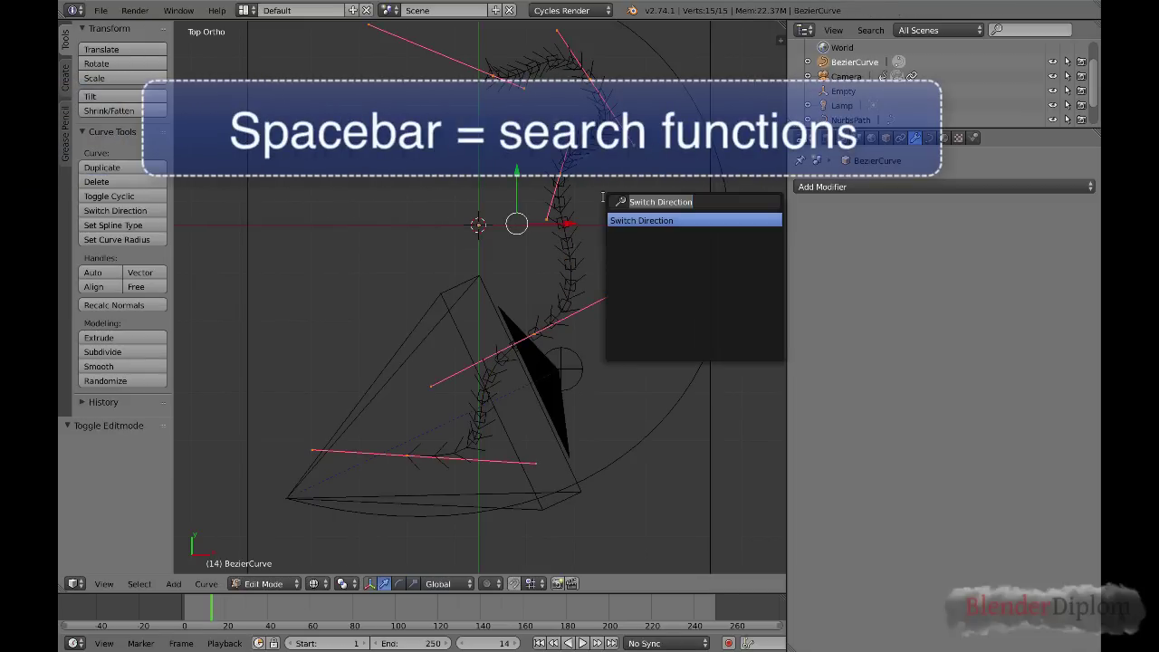
pyautogui.click(656, 220)
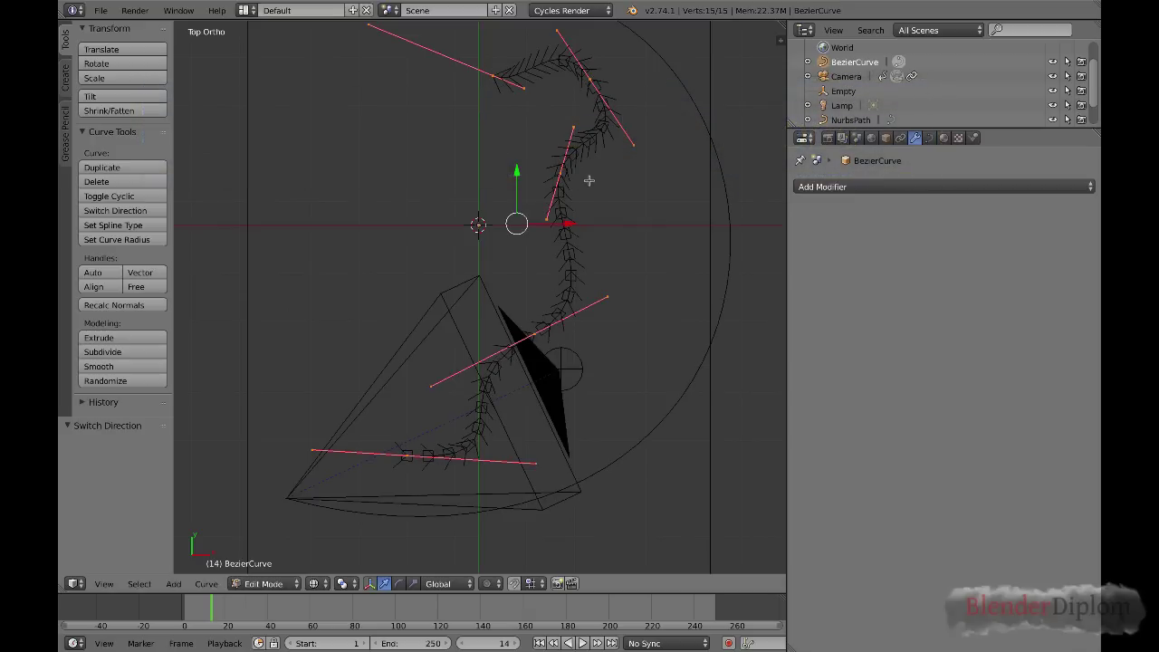
pyautogui.press('Tab')
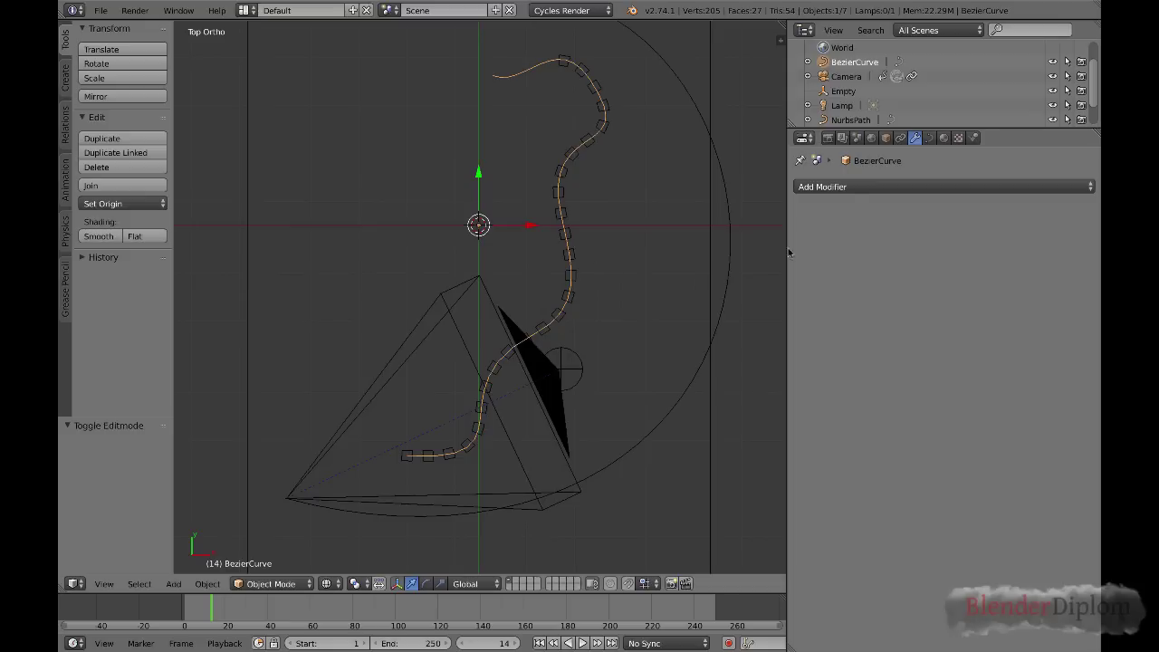
# Set the trail plane's Array count to 1 and keyframe it at an early frame.
pyautogui.rightClick(567, 232)
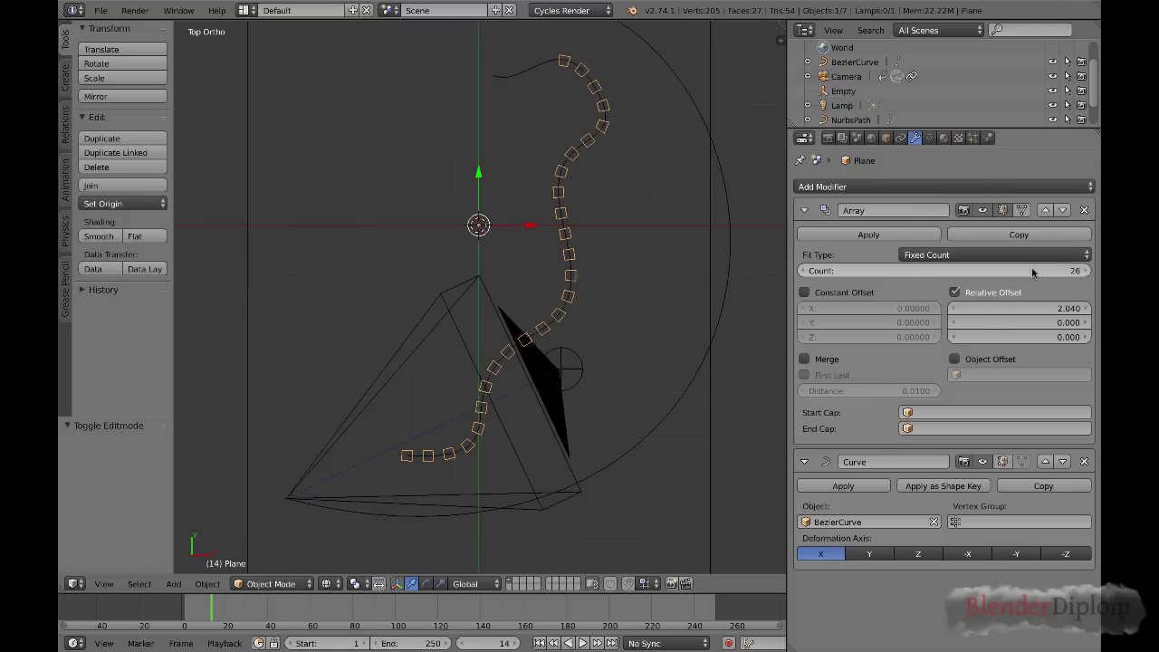
pyautogui.moveTo(1033, 273); pyautogui.dragTo(942, 272)
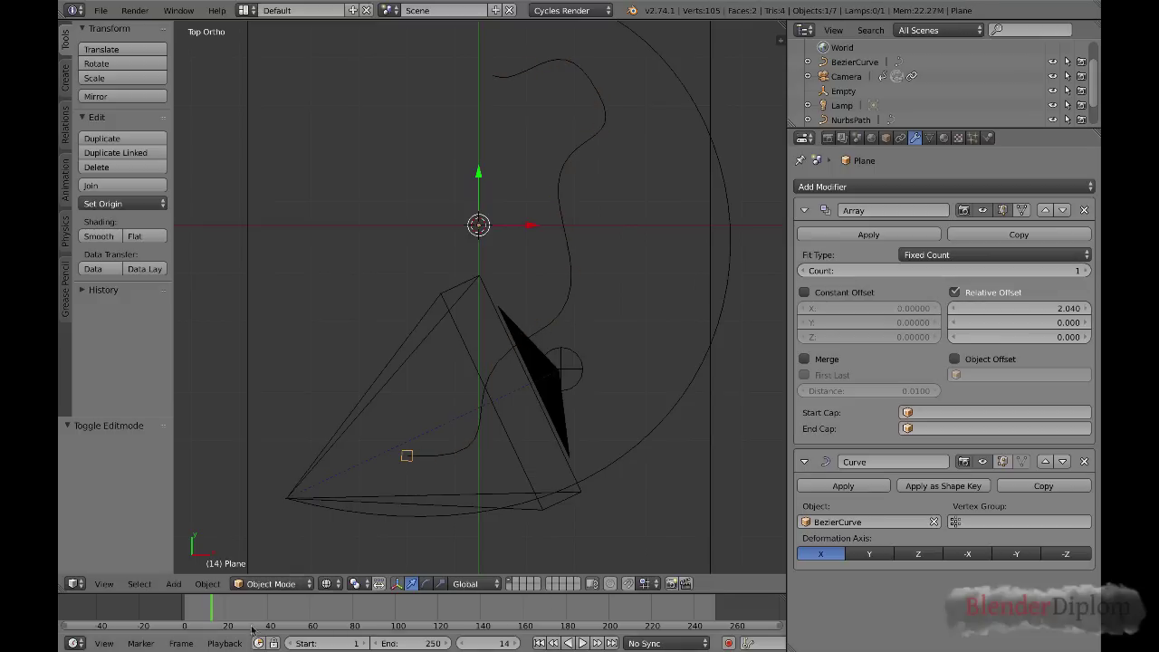
pyautogui.click(192, 608)
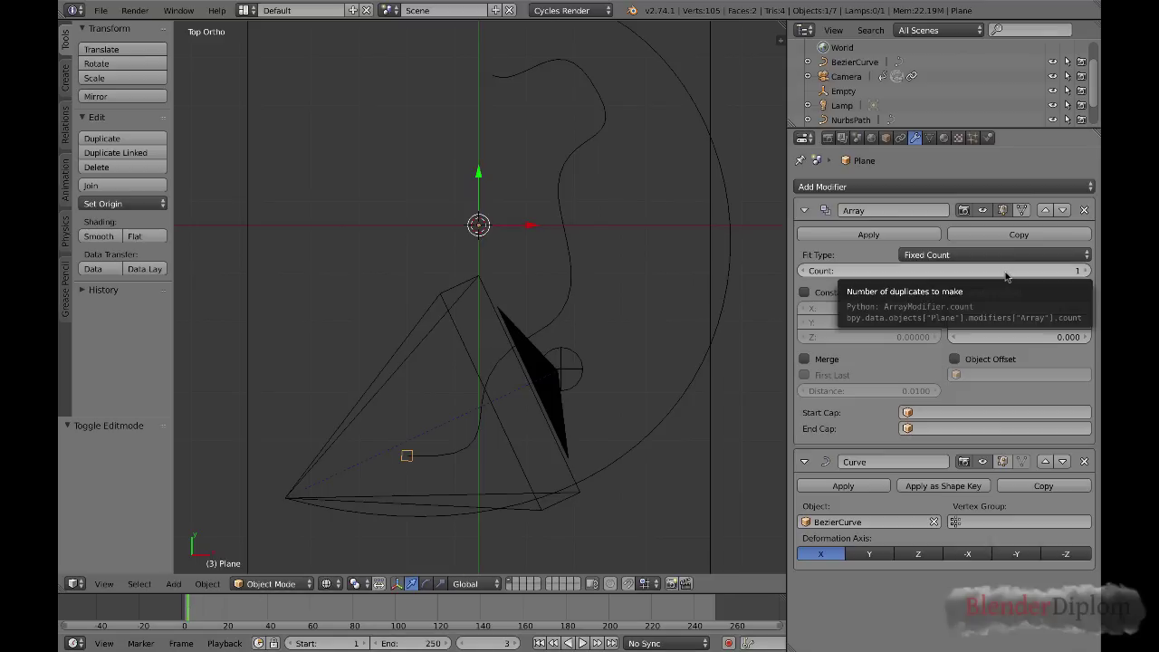
pyautogui.press('i')
# Keyframe an Array count of 29 at frame 140 and play back the growing trail.
pyautogui.moveTo(277, 607); pyautogui.dragTo(481, 613)
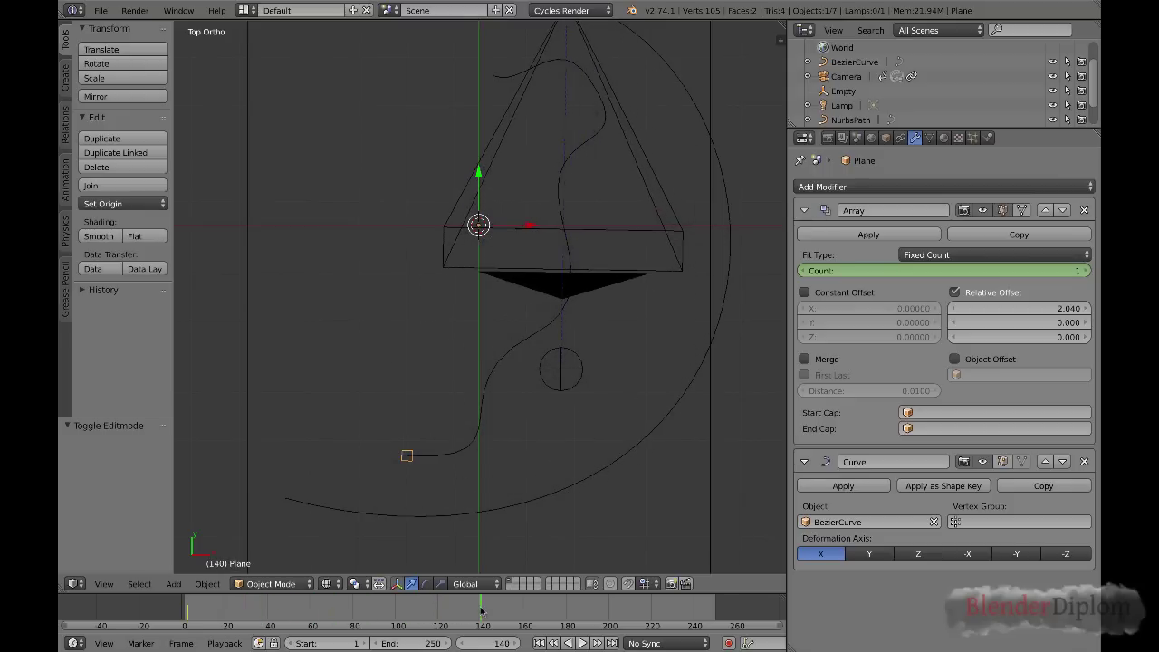
pyautogui.click(966, 271)
pyautogui.moveTo(965, 271)
pyautogui.mouseDown()
pyautogui.moveTo(1015, 271)
pyautogui.moveTo(959, 273)
pyautogui.mouseUp()
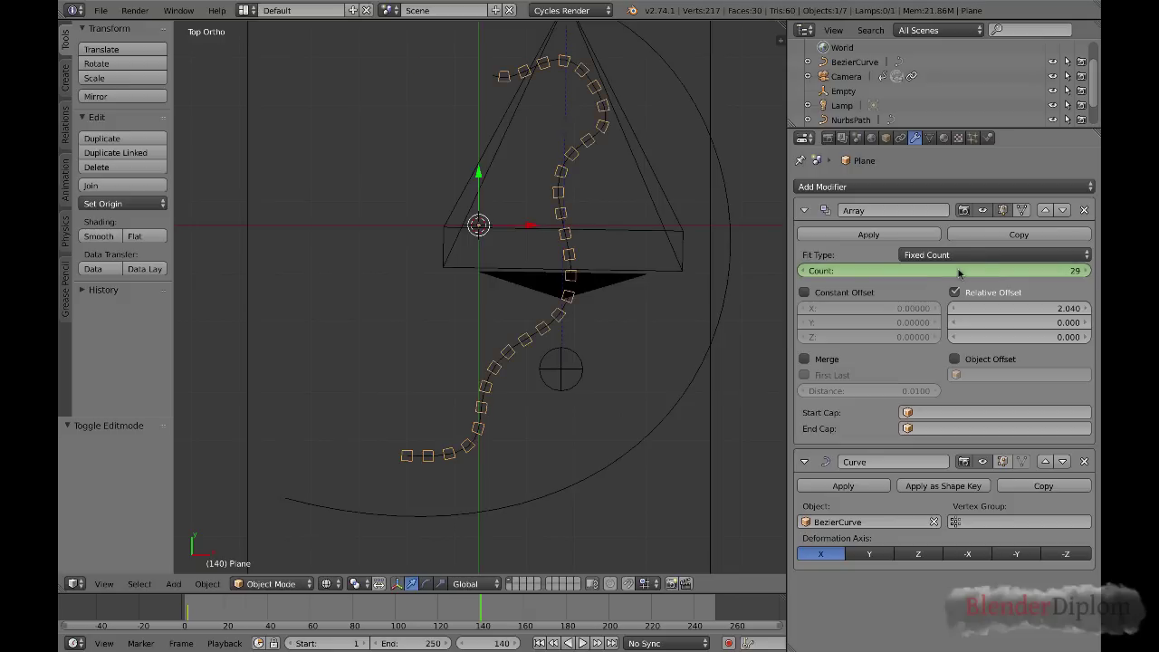
pyautogui.press('i')
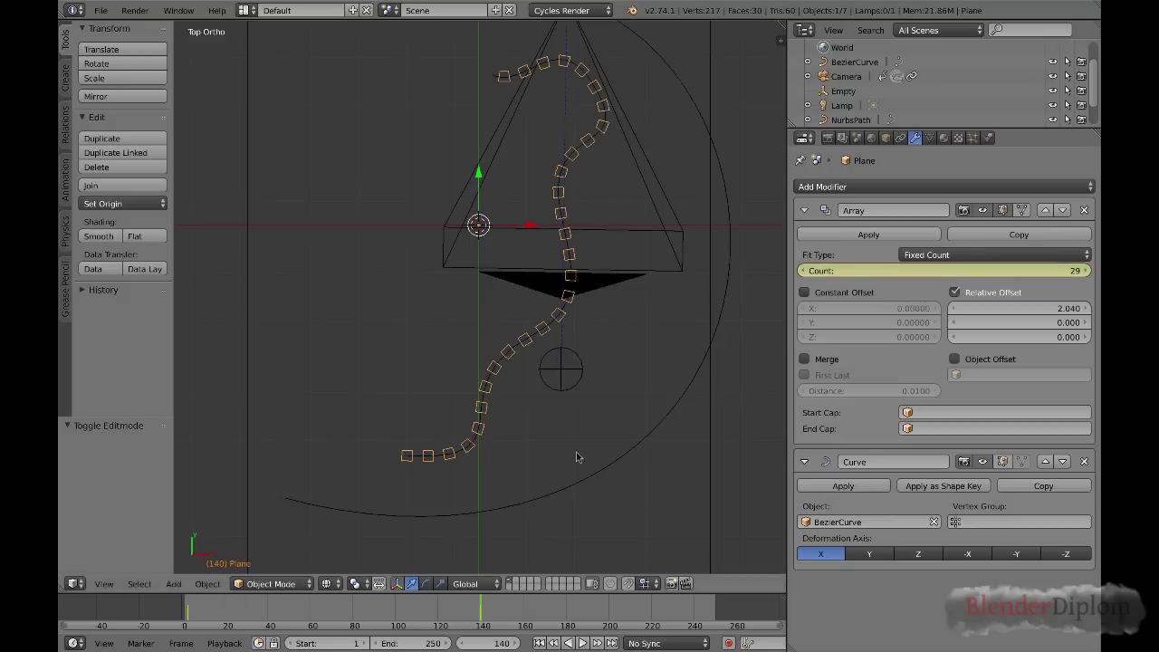
pyautogui.moveTo(445, 614); pyautogui.dragTo(240, 626)
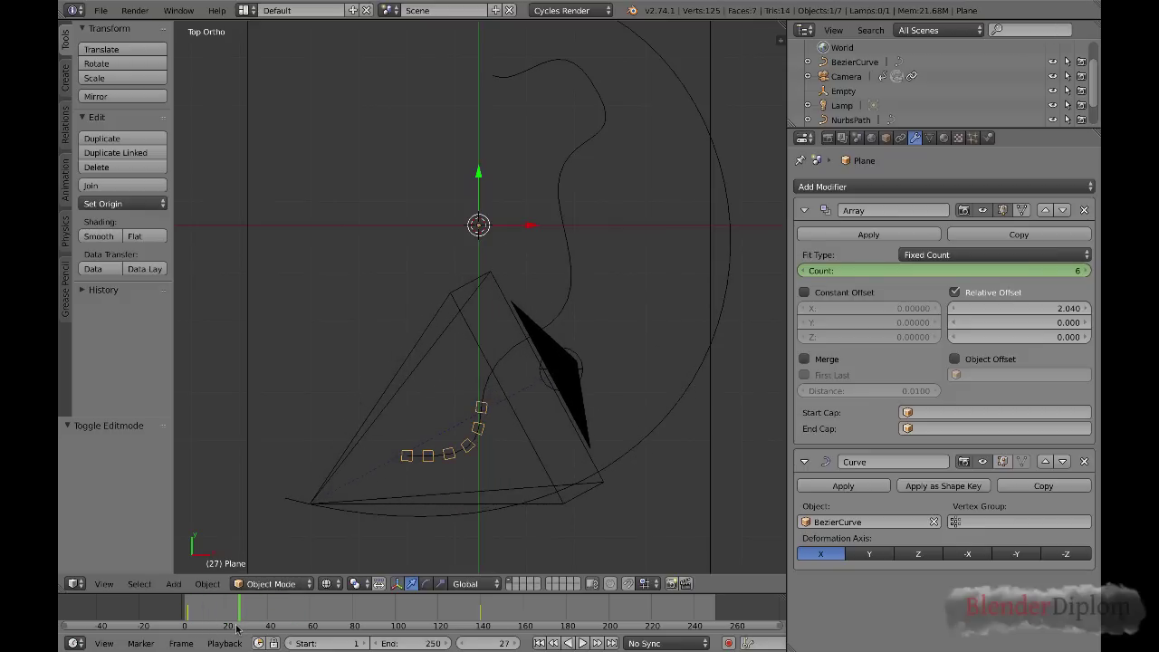
pyautogui.hotkey('alt', 'a')
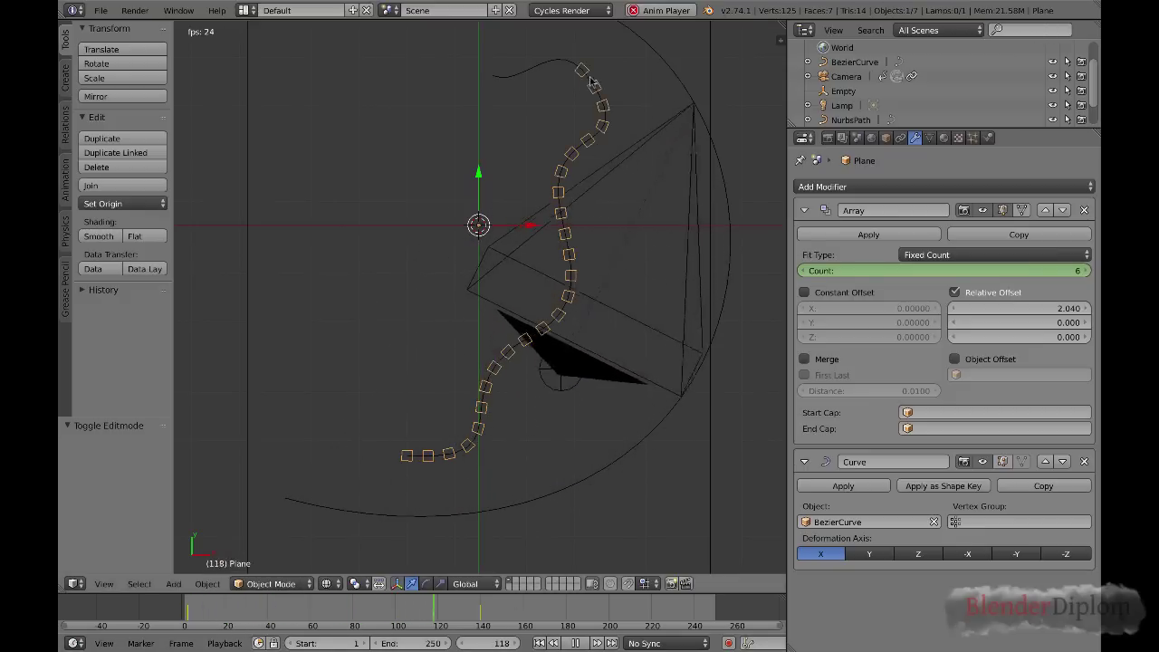
pyautogui.hotkey('alt', 'a')
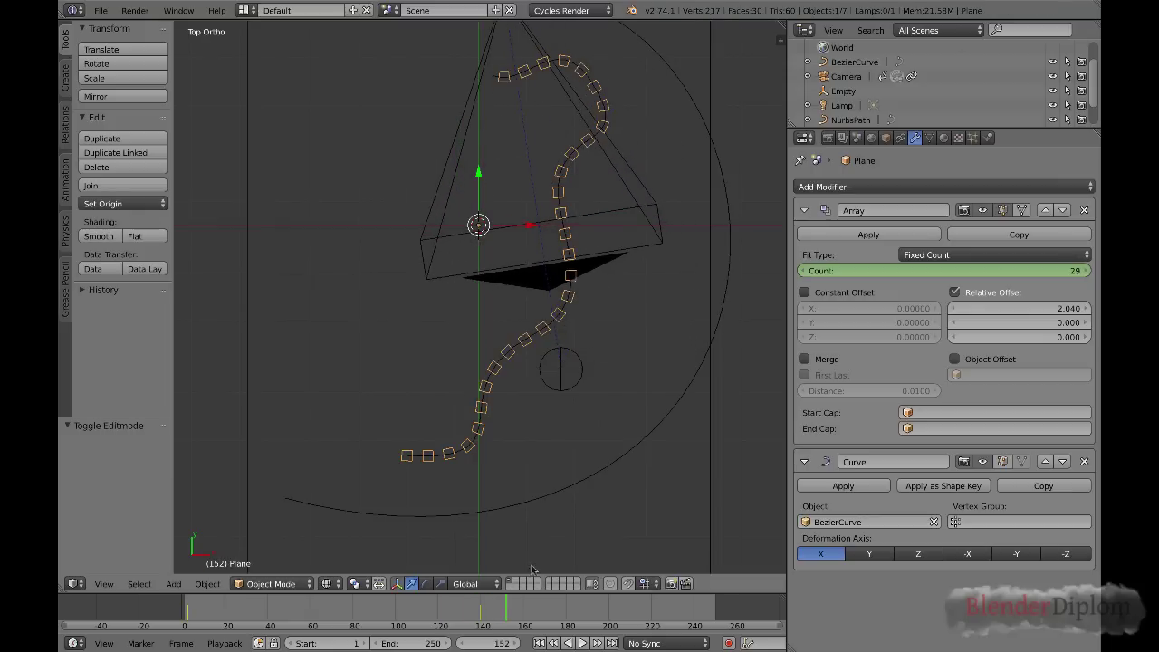
# Insert a location keyframe on the compass-rose Empty at frame 13, with Material shading on.
pyautogui.rightClick(560, 374)
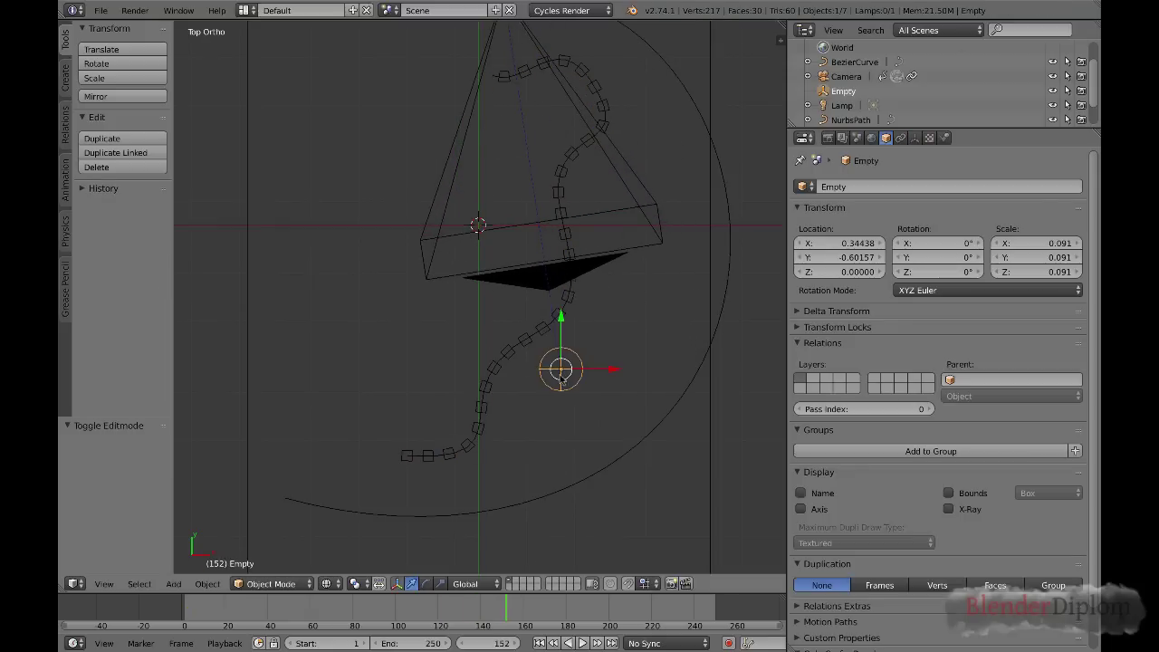
pyautogui.click(261, 609)
pyautogui.moveTo(246, 609); pyautogui.dragTo(210, 609)
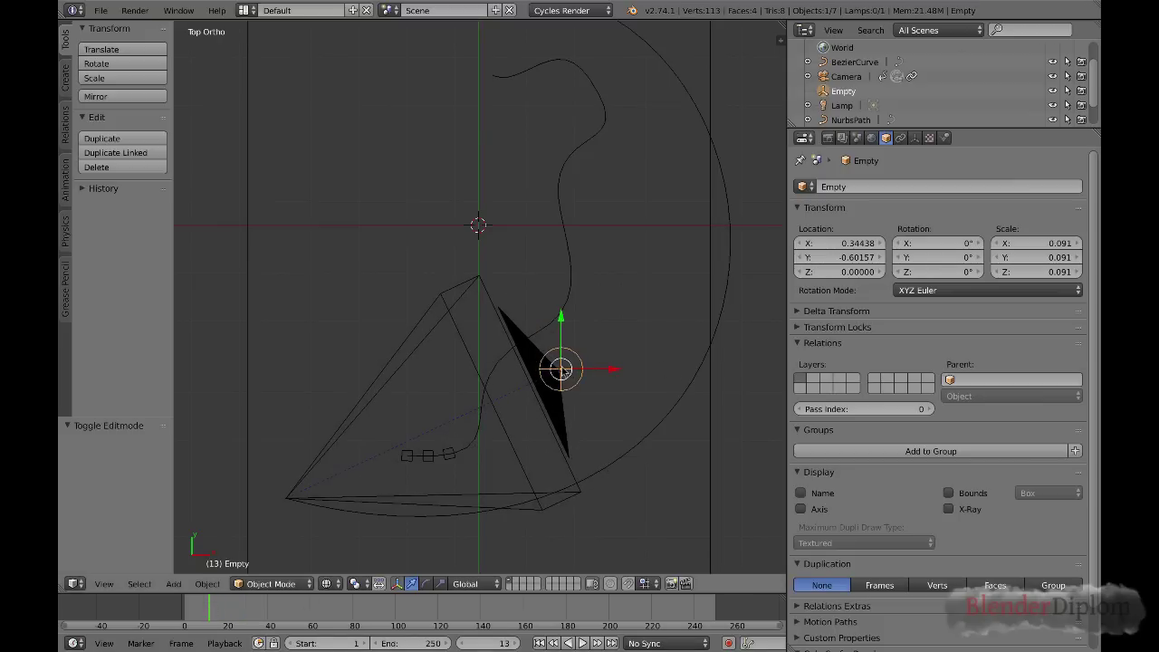
pyautogui.click(326, 584)
pyautogui.click(360, 505)
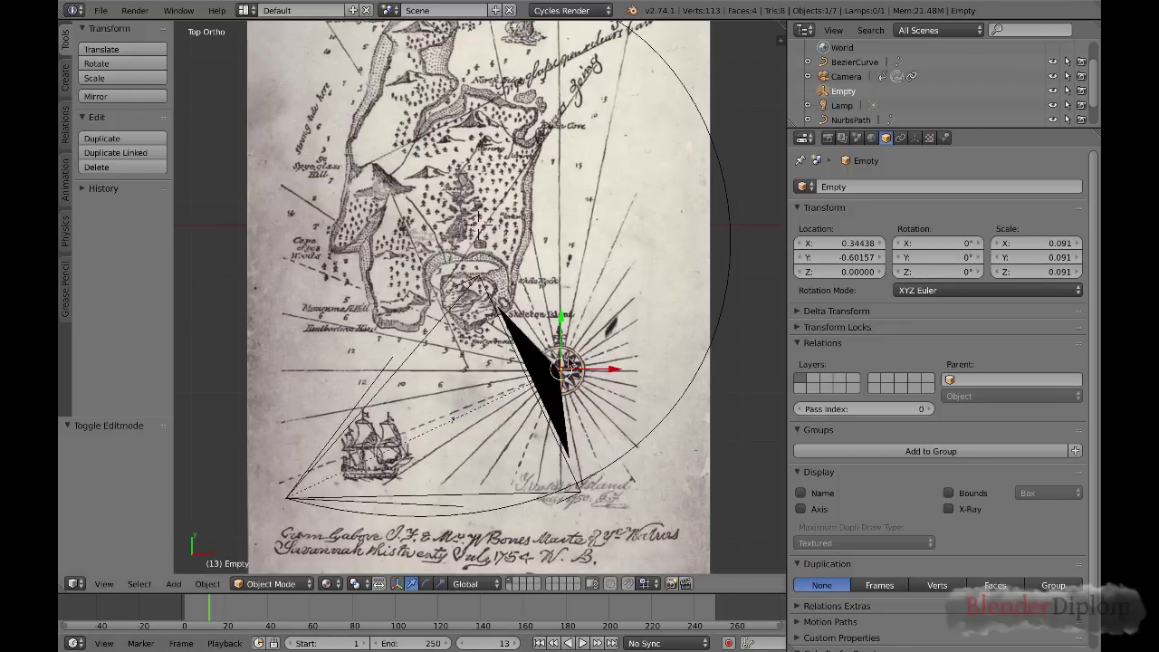
pyautogui.press('i')
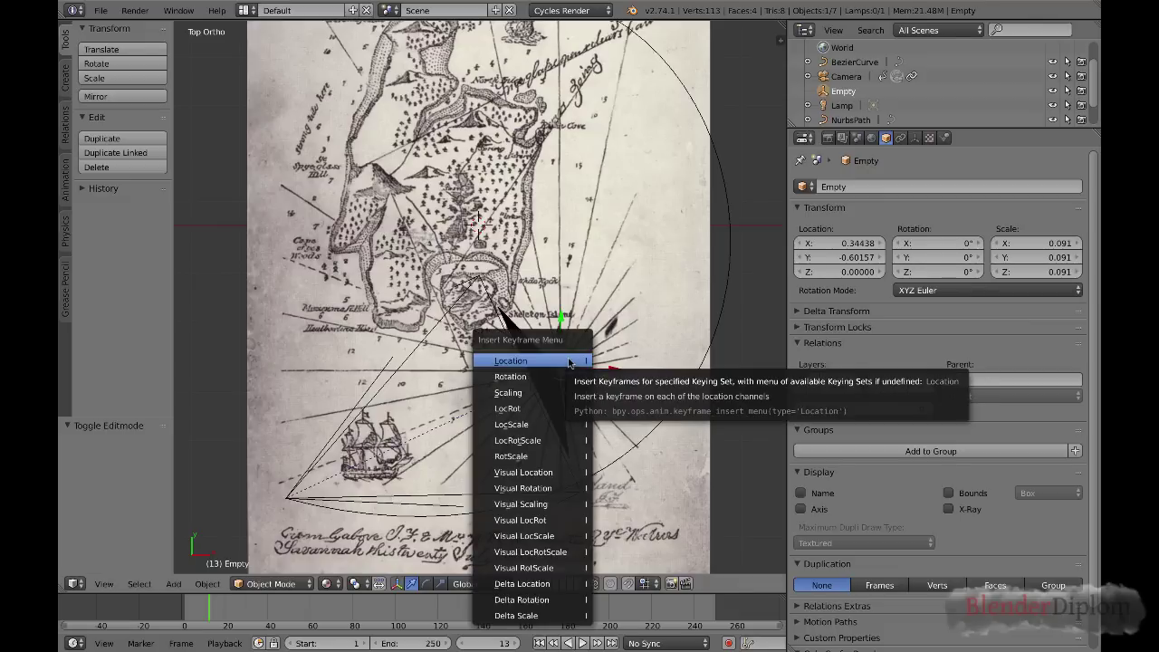
pyautogui.click(568, 362)
# Move to frame 41 and select the Bezier curve.
pyautogui.moveTo(231, 619); pyautogui.dragTo(268, 618)
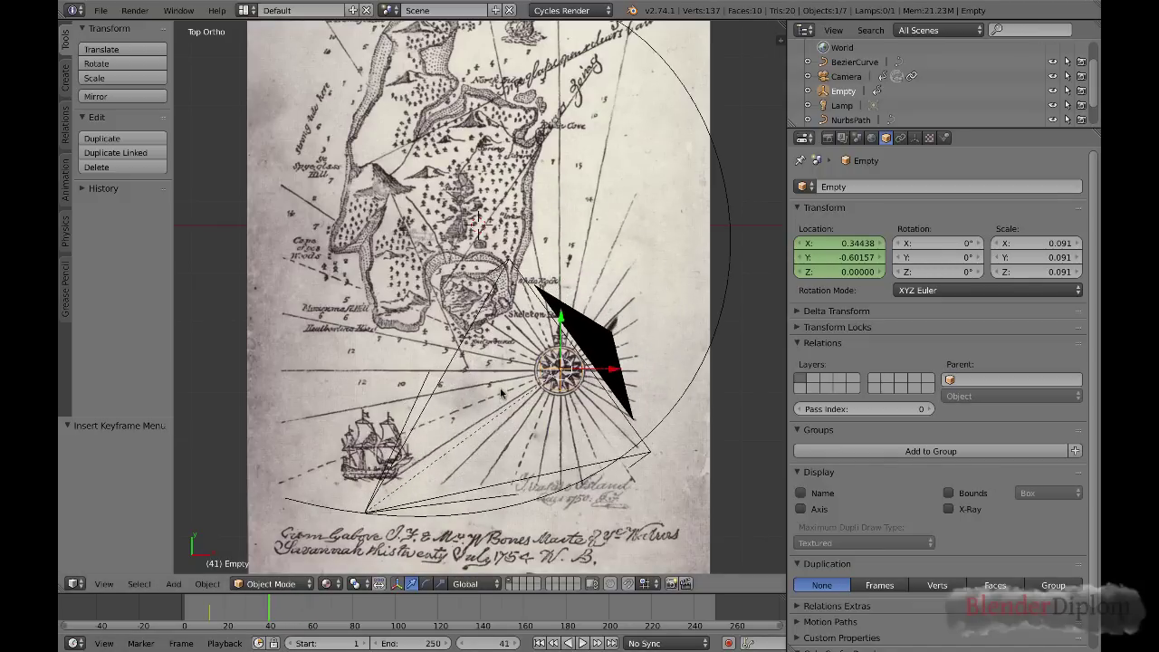
pyautogui.press('z')
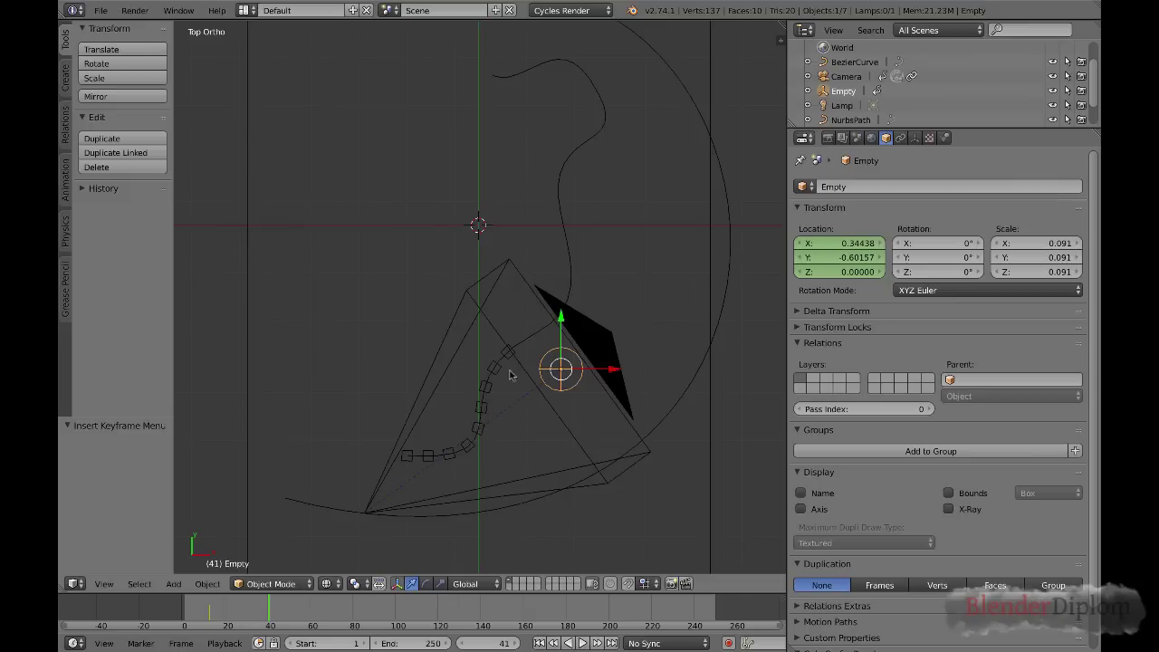
pyautogui.rightClick(487, 391)
# Raise the BezierCurve 0.025 and the trail plane 0.028 along Z, then return to top view.
pyautogui.rightClick(488, 394)
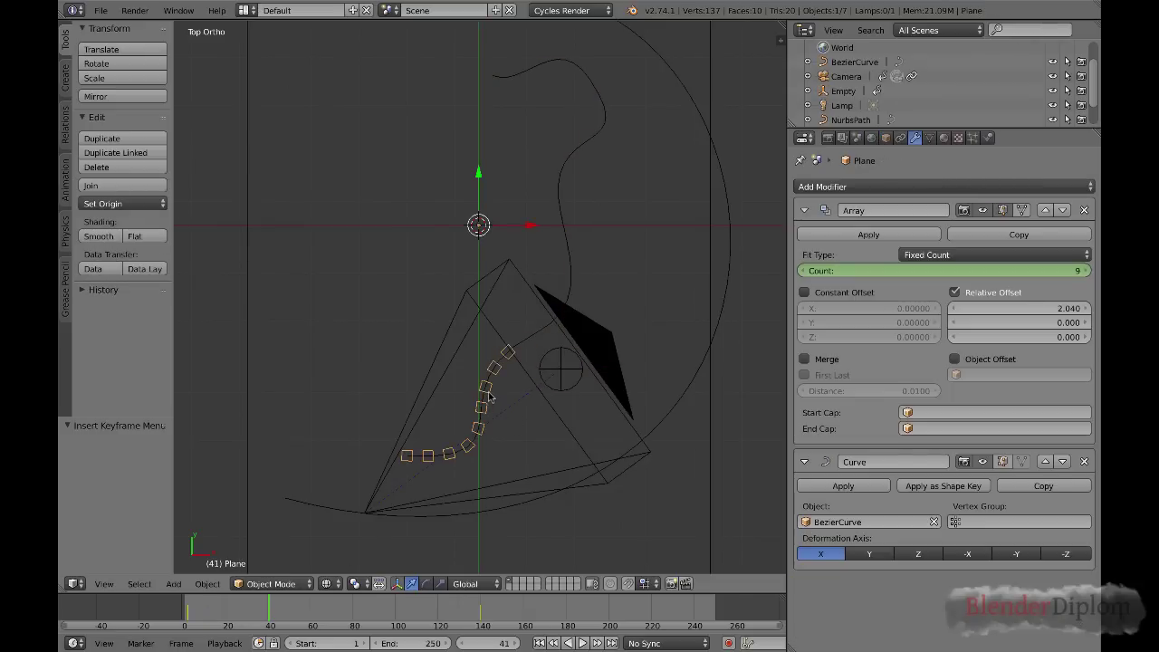
pyautogui.press('KP_3')
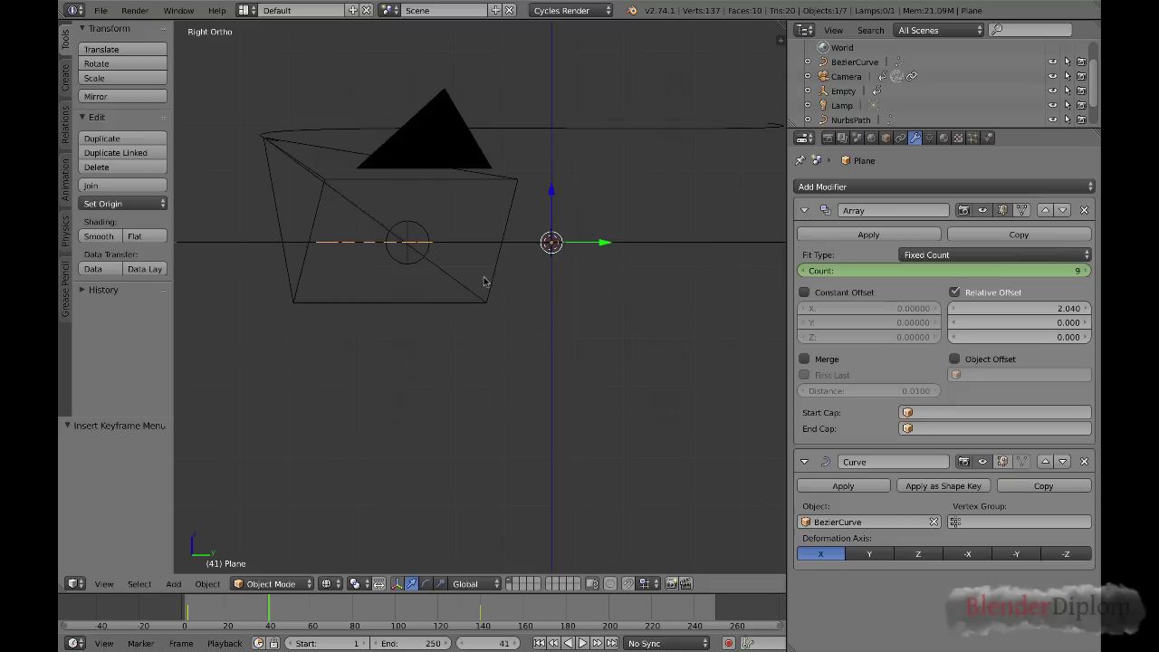
pyautogui.moveTo(401, 275); pyautogui.dragTo(445, 267, button='middle')
pyautogui.rightClick(445, 263)
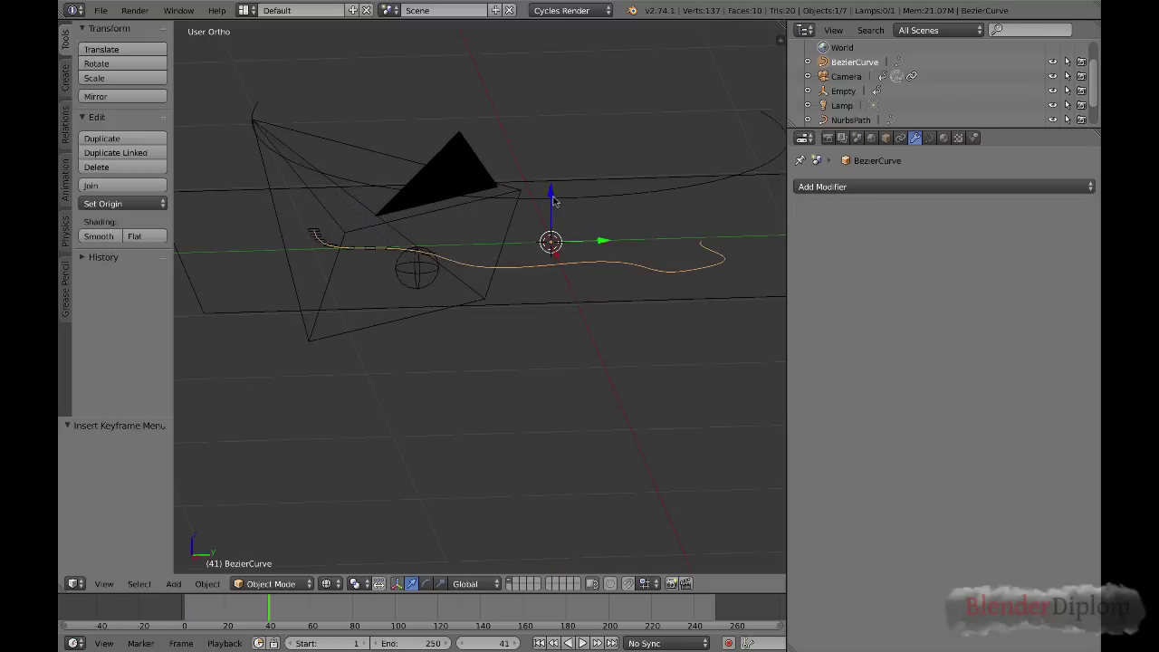
pyautogui.moveTo(554, 200); pyautogui.dragTo(555, 195)
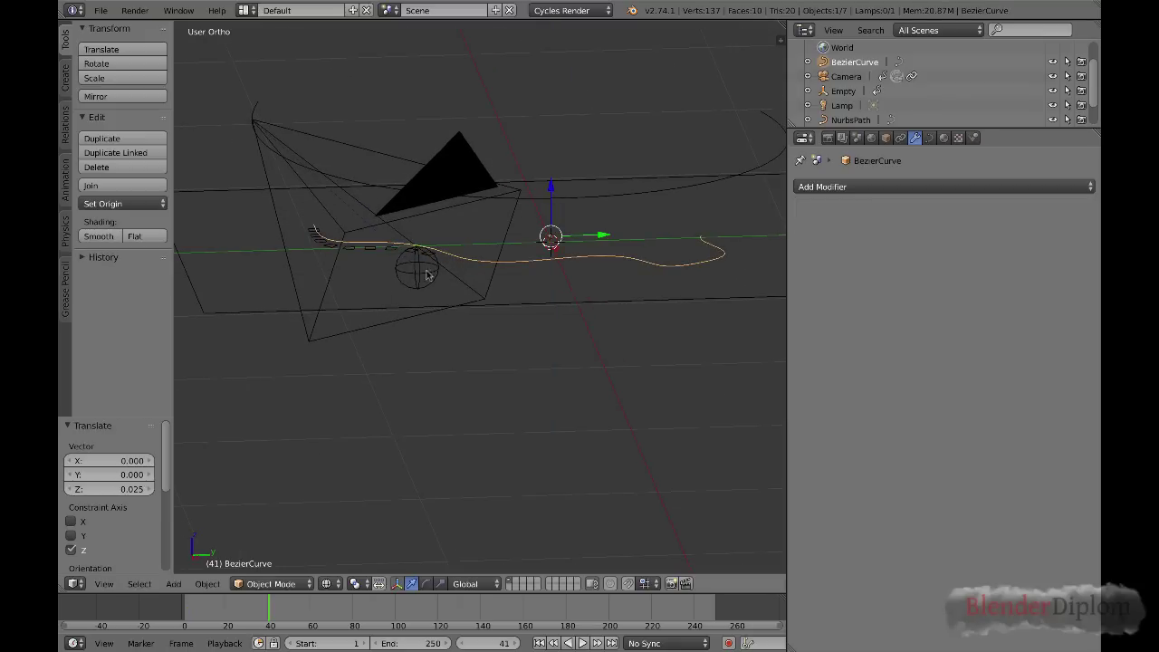
pyautogui.rightClick(356, 254)
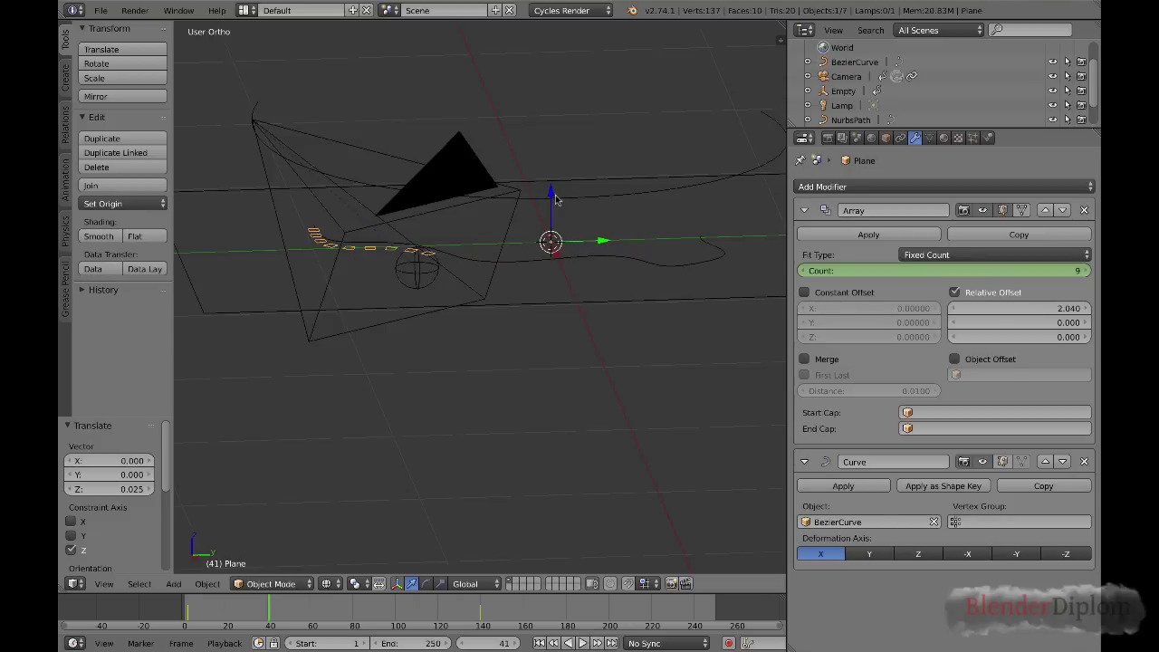
pyautogui.moveTo(554, 196); pyautogui.dragTo(555, 209)
pyautogui.moveTo(555, 209); pyautogui.dragTo(481, 300, button='middle')
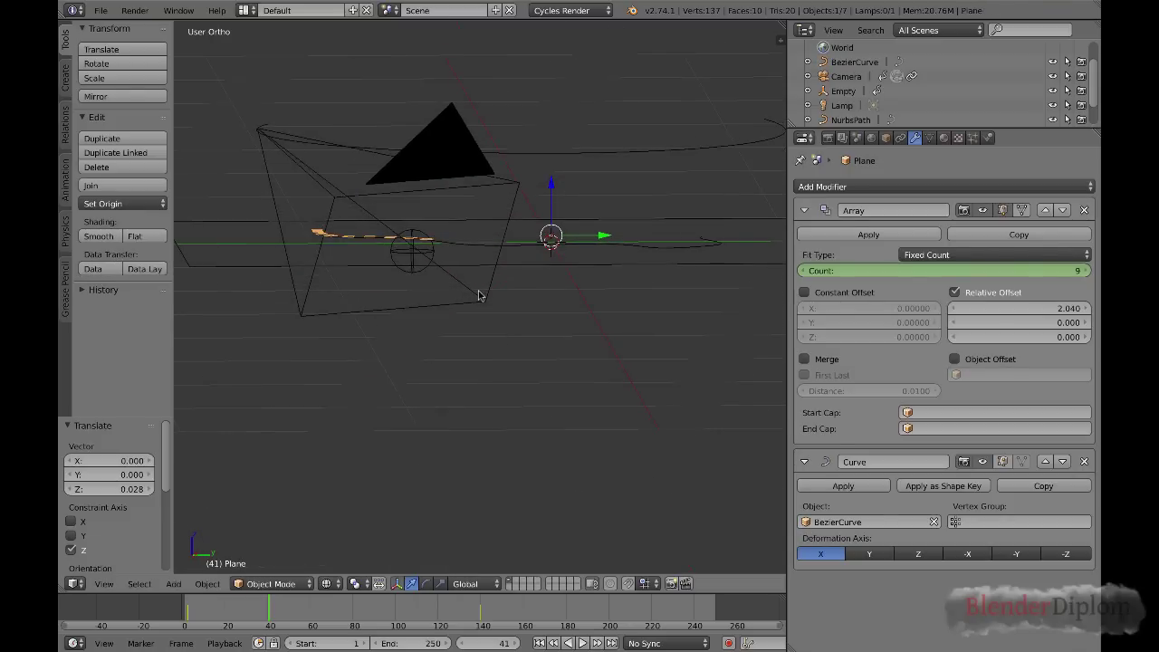
pyautogui.press('KP_7')
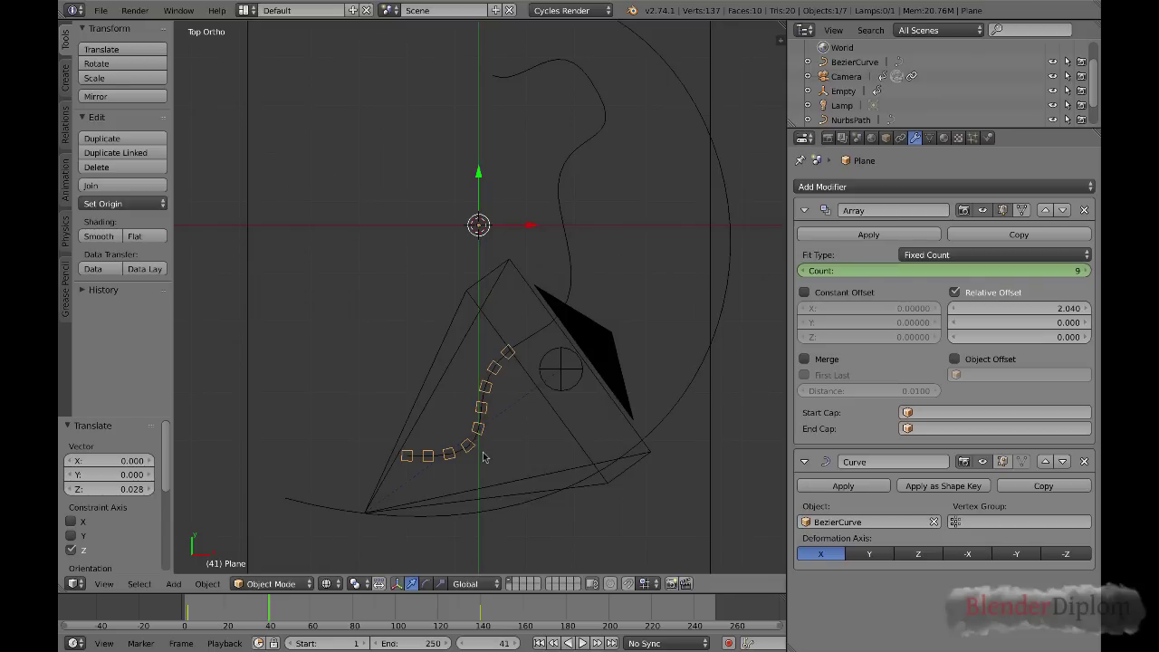
# Show the map texture in Material shading and look through the camera at frame 17.
pyautogui.hotkey('shift', 'z')
pyautogui.click(327, 584)
pyautogui.click(355, 504)
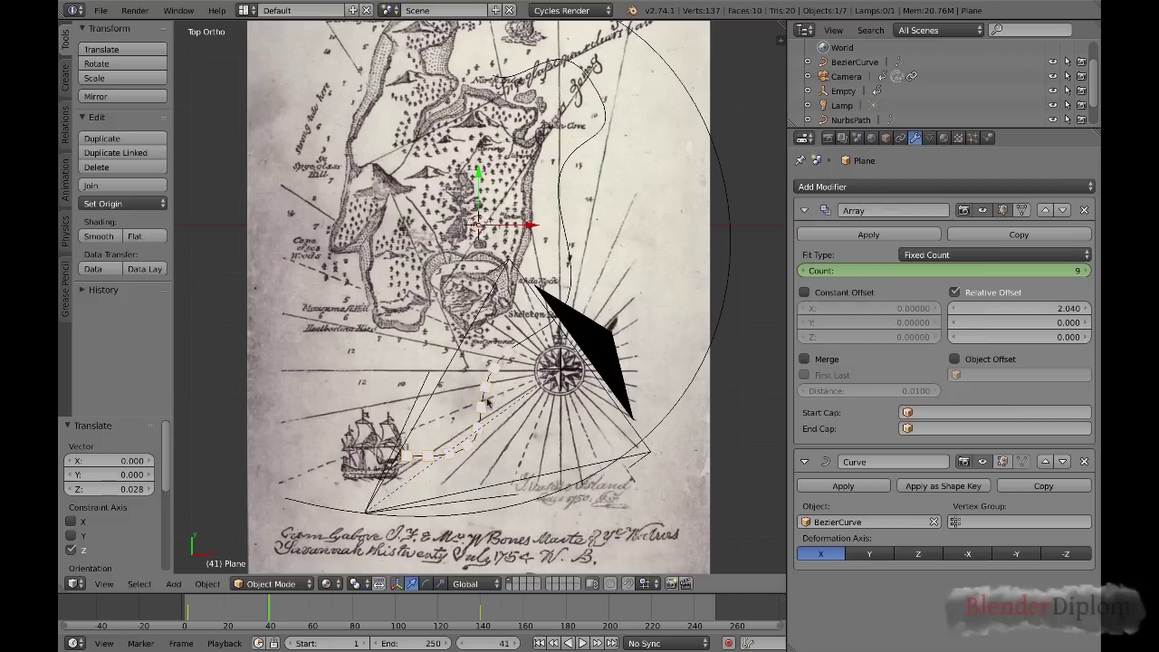
pyautogui.press('Down')
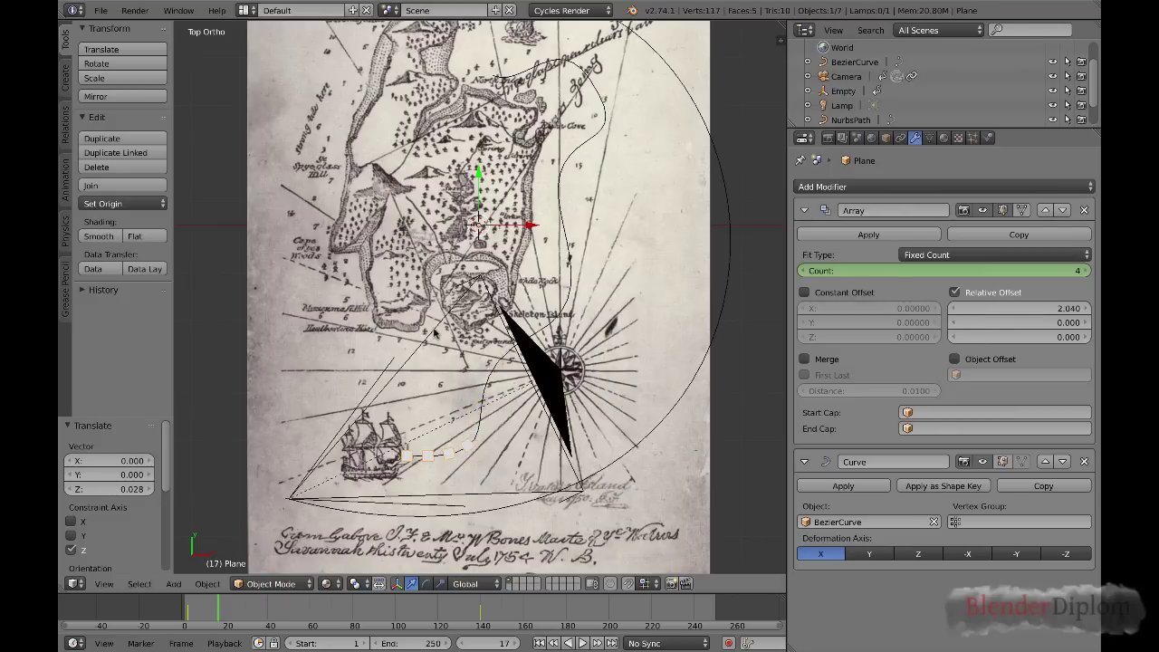
pyautogui.press('KP_0')
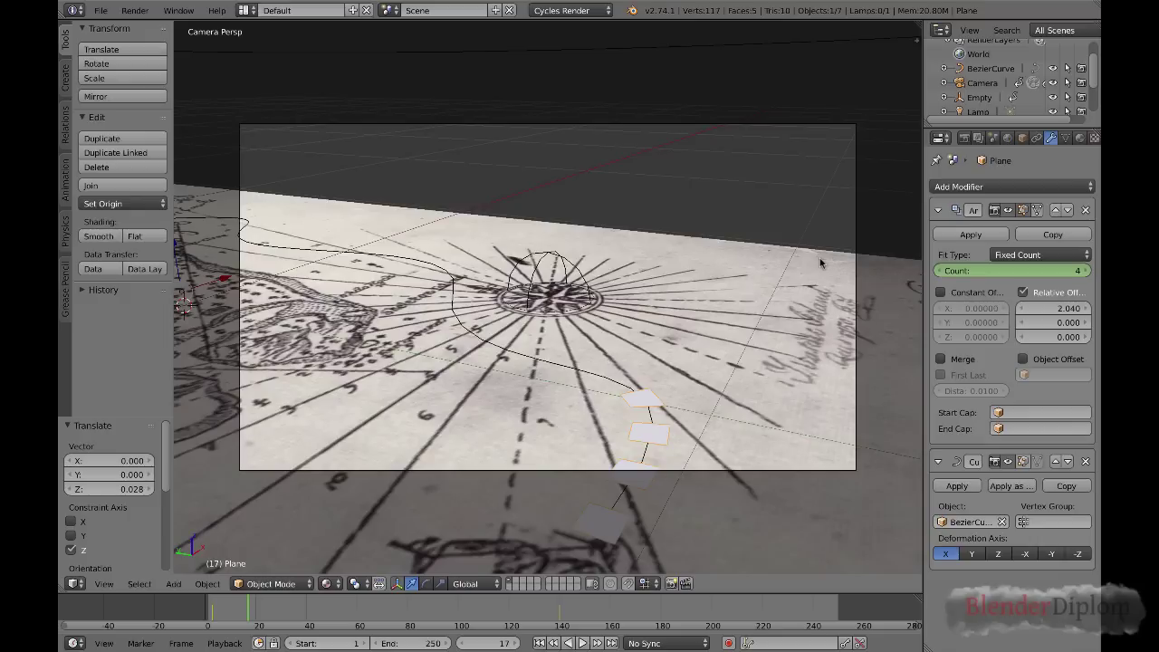
# Turn on Toggle Quad View from the Display section of the Properties side panel.
pyautogui.press('n')
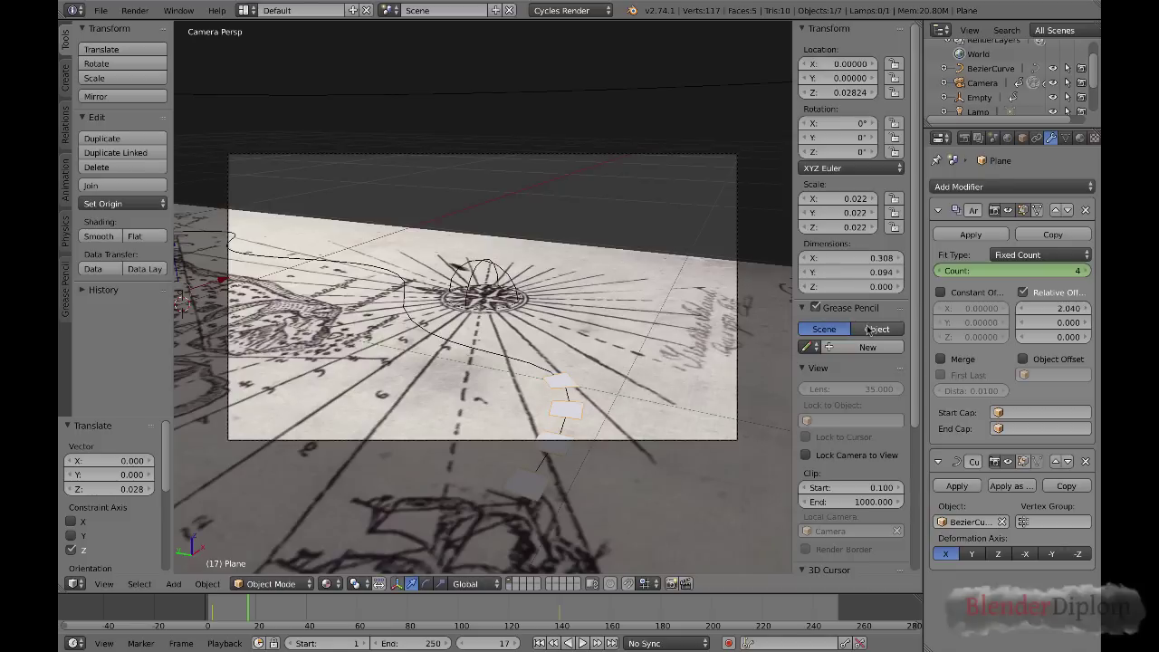
pyautogui.scroll(-5, 865, 344)
pyautogui.scroll(-3, 863, 343)
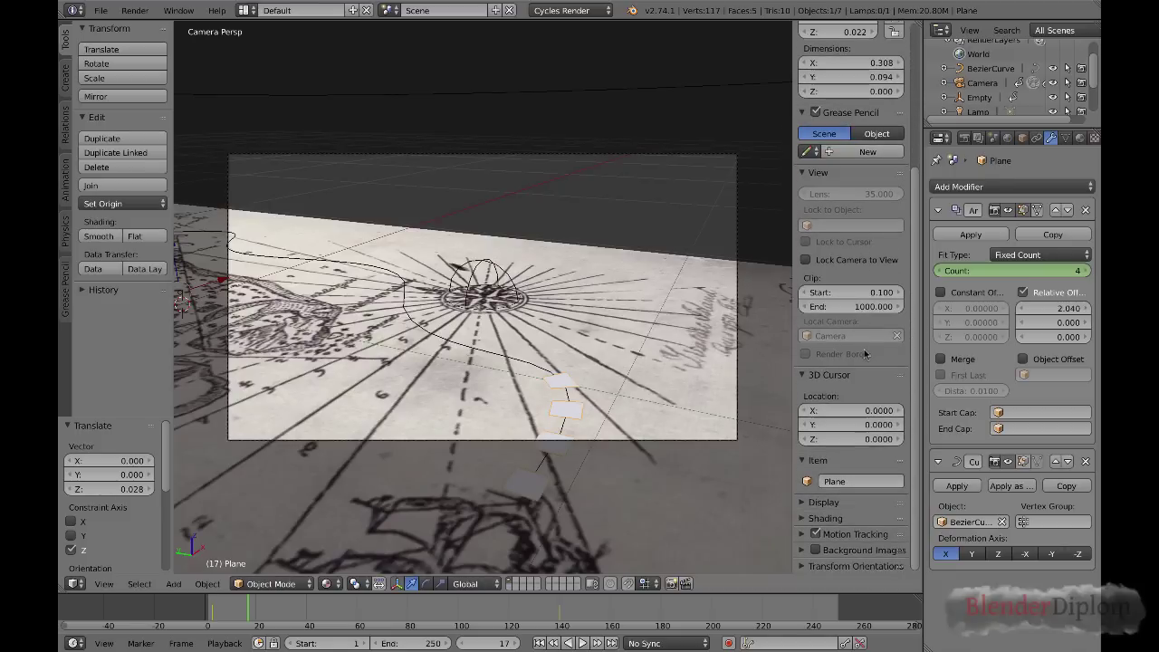
pyautogui.click(806, 504)
pyautogui.scroll(-4, 829, 521)
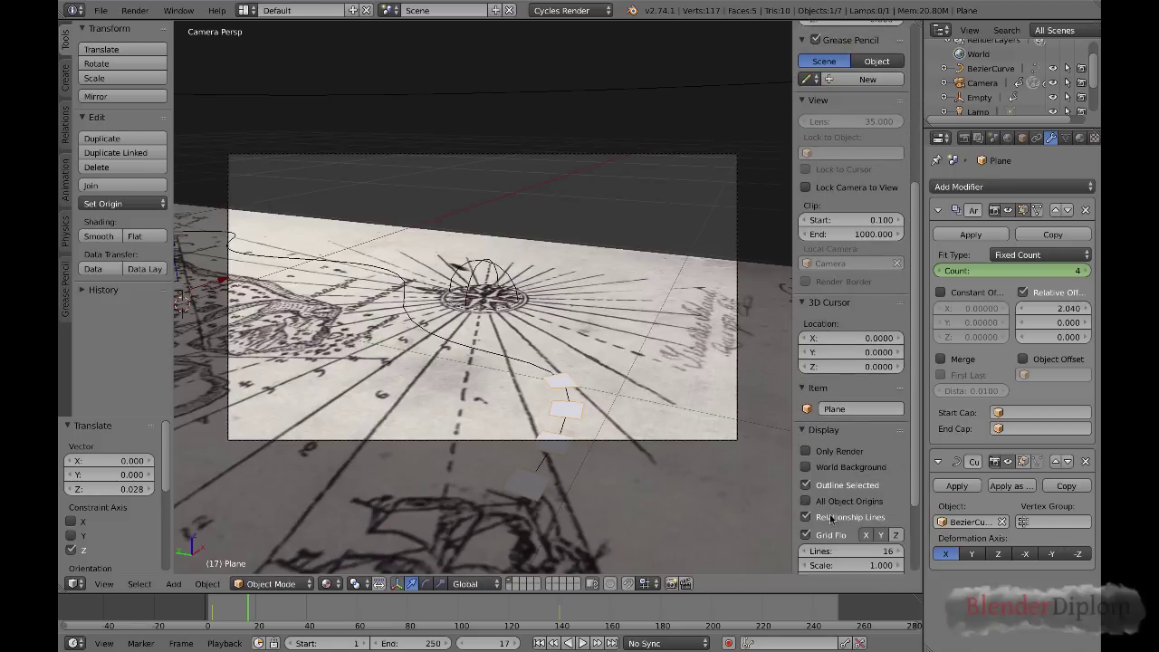
pyautogui.click(830, 521)
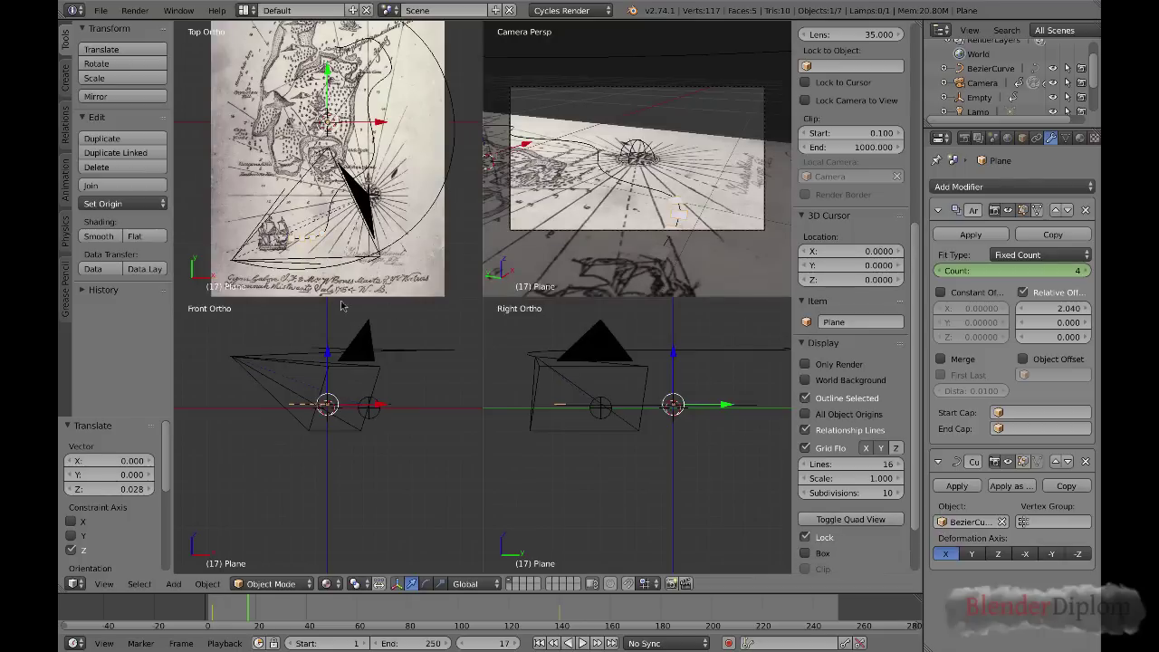
# Select the NurbsPath in the outliner and enter Edit Mode on its control points.
pyautogui.rightClick(245, 258)
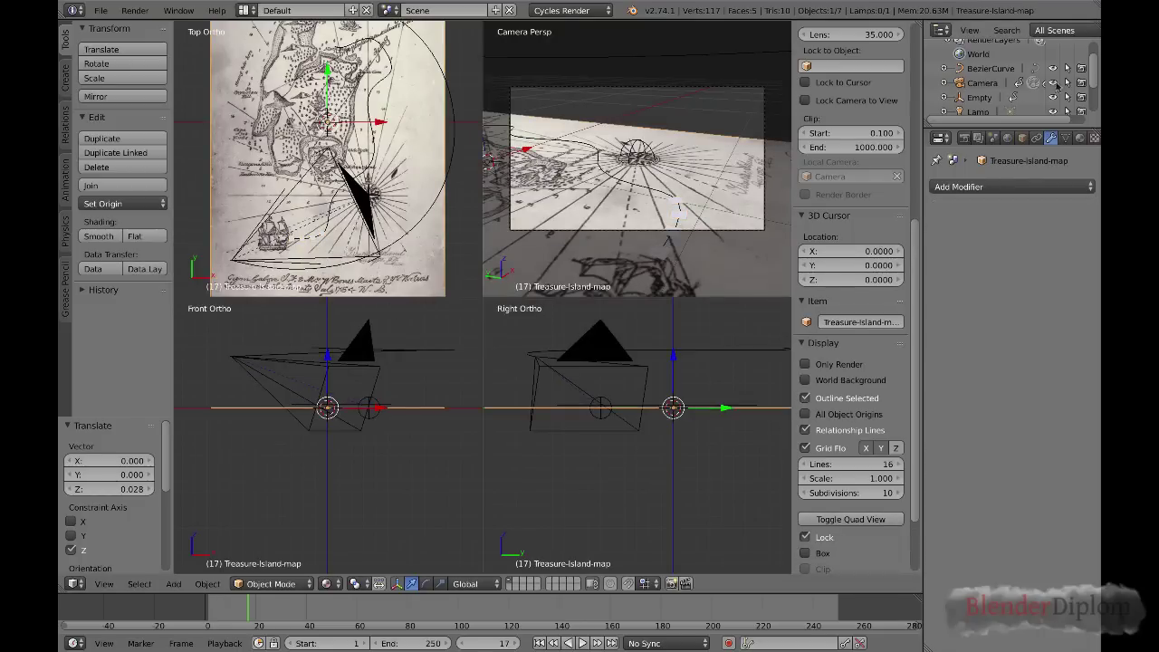
pyautogui.scroll(2, 996, 80)
pyautogui.scroll(-4, 996, 107)
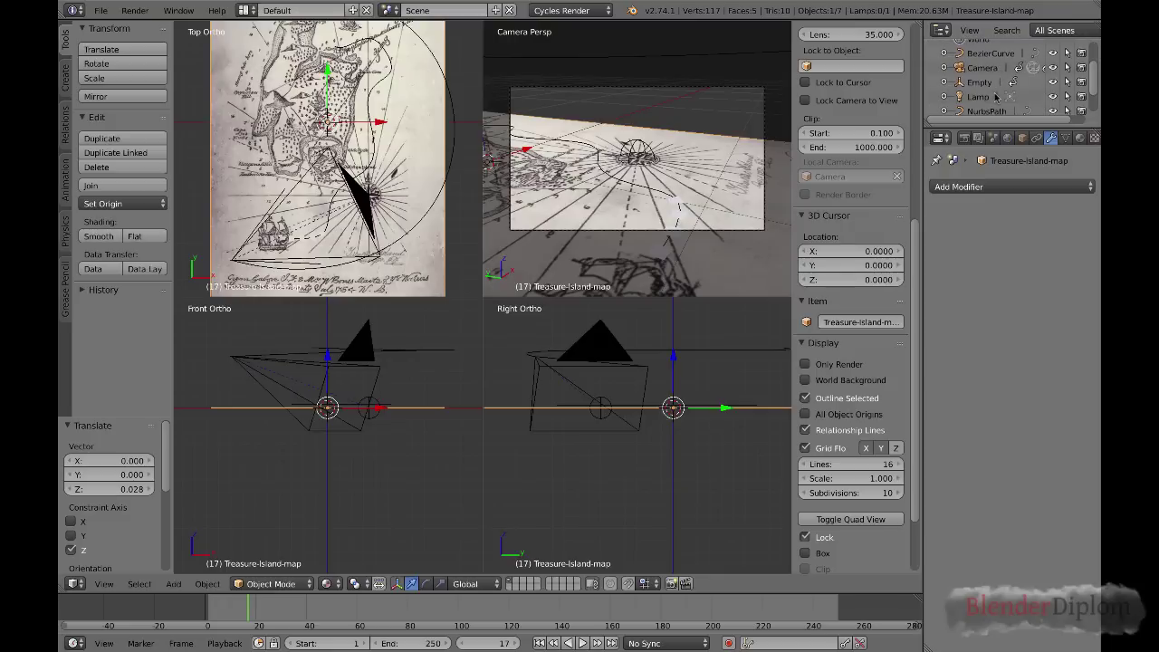
pyautogui.click(996, 100)
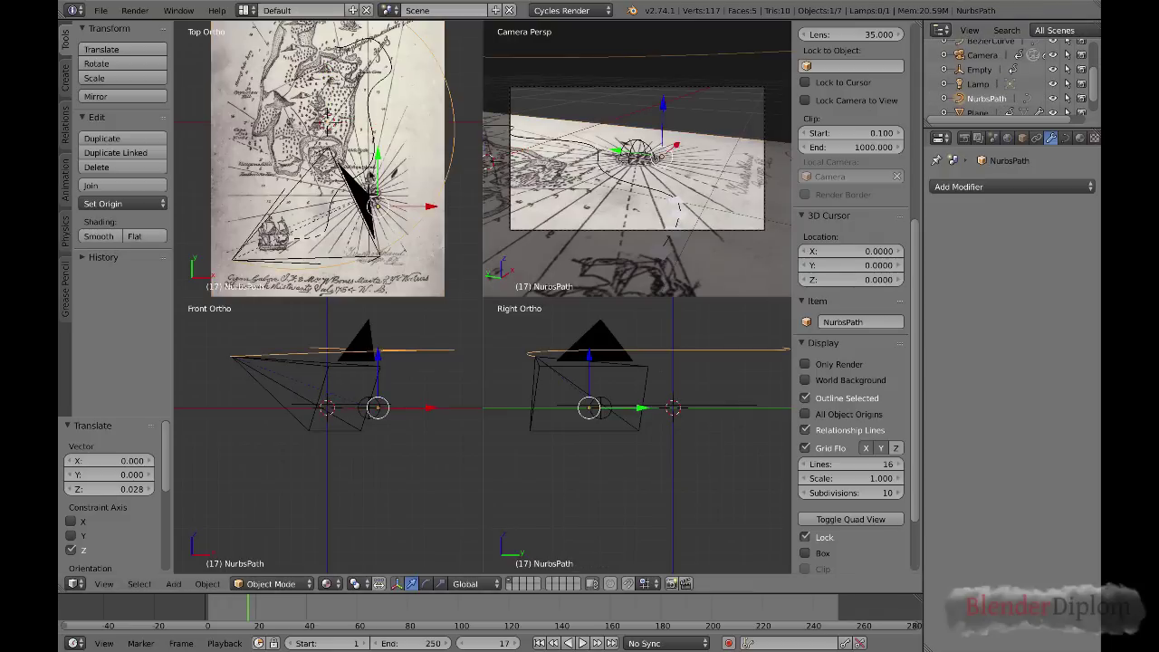
pyautogui.press('Tab')
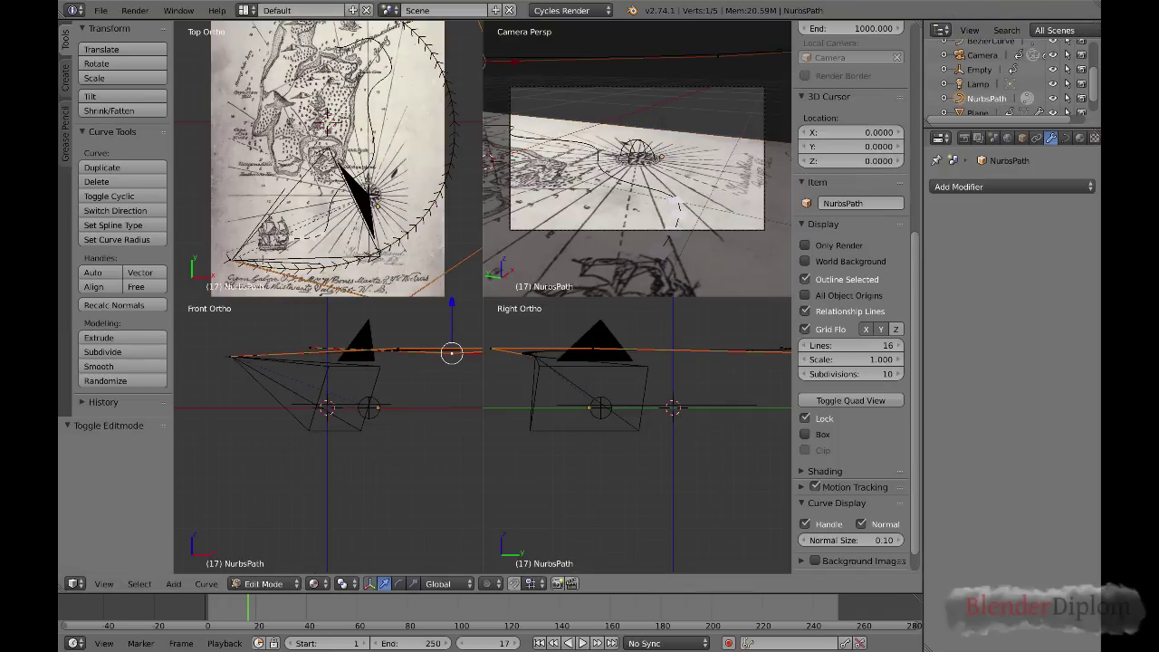
# Lock the ortho views together and move the path's end point toward the map's lower-left corner.
pyautogui.press('g')
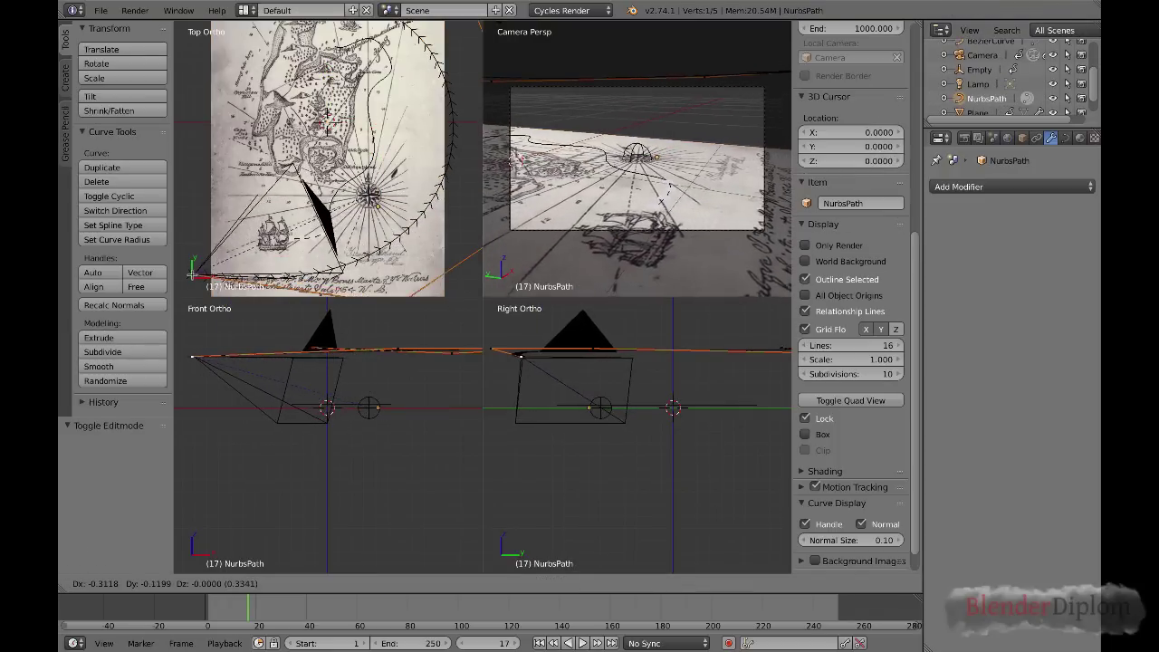
pyautogui.click(185, 276)
pyautogui.scroll(-1, 333, 165)
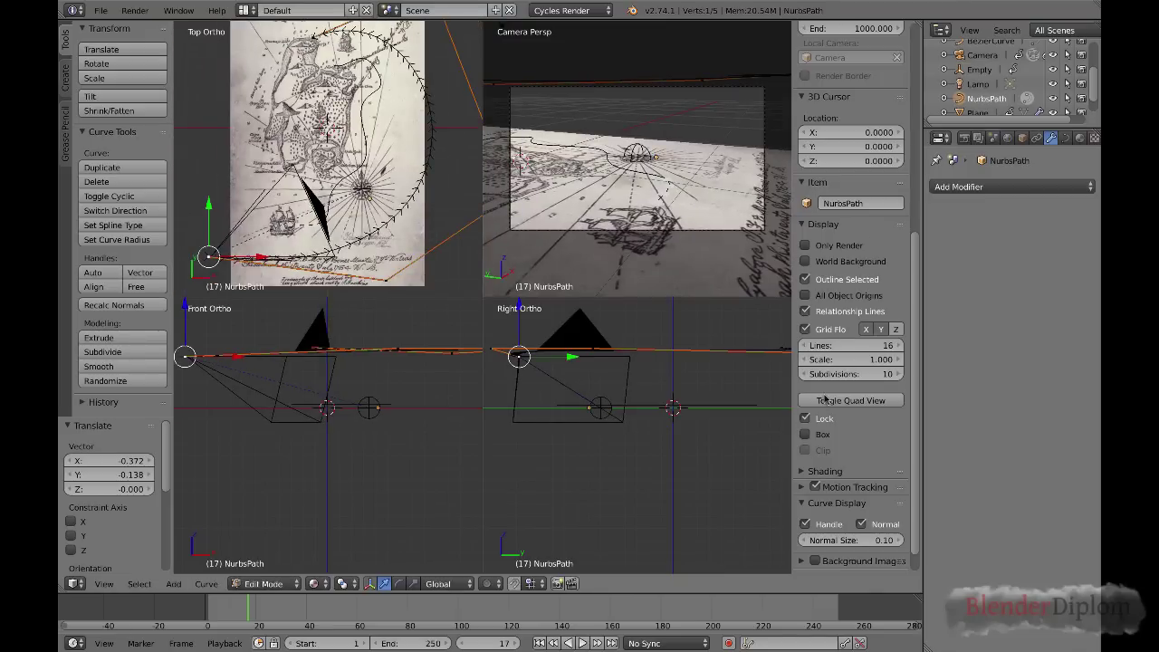
pyautogui.click(806, 434)
pyautogui.scroll(-1, 328, 158)
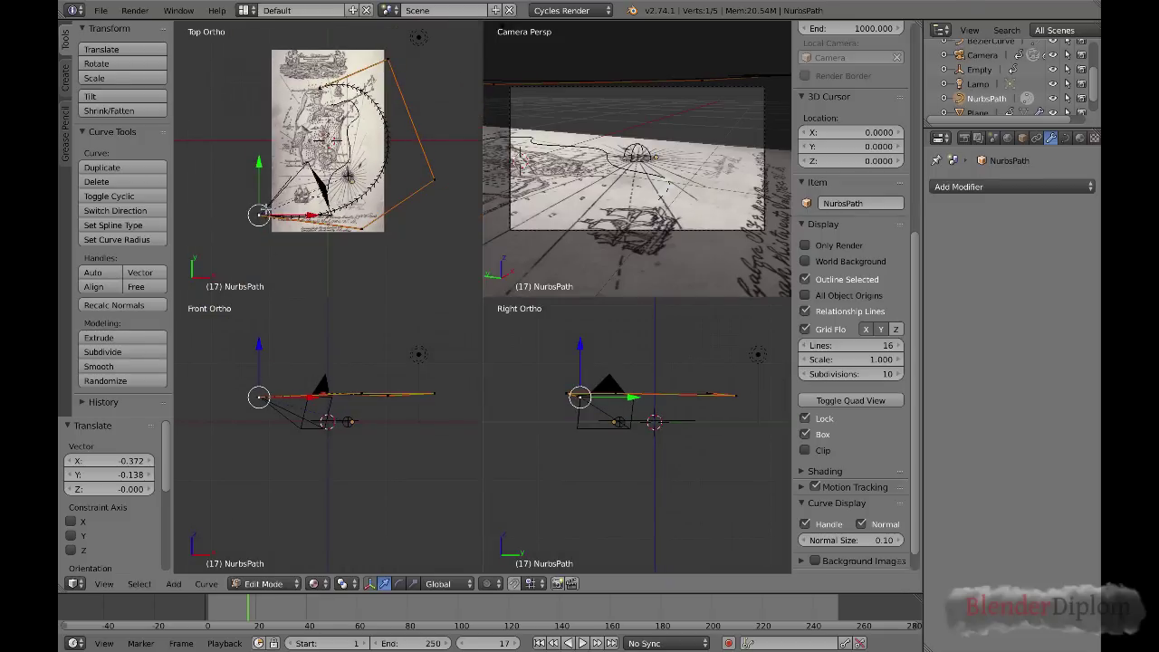
pyautogui.moveTo(258, 216); pyautogui.dragTo(244, 248)
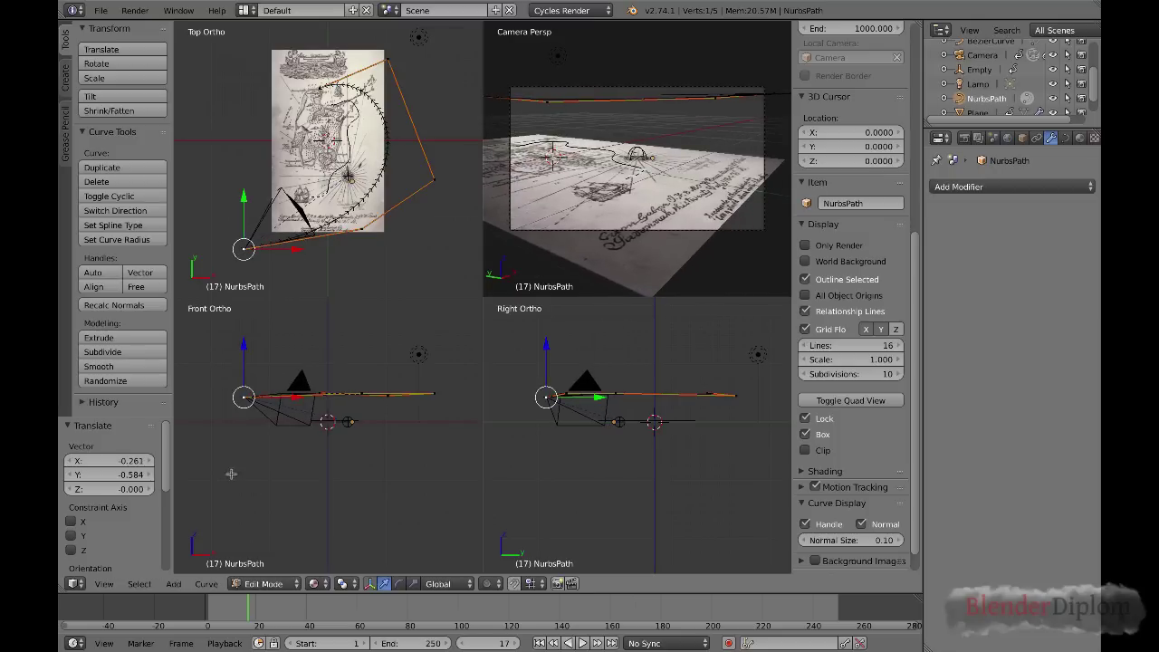
# Raise the path's end point above the map, then return to Object Mode.
pyautogui.press('g')
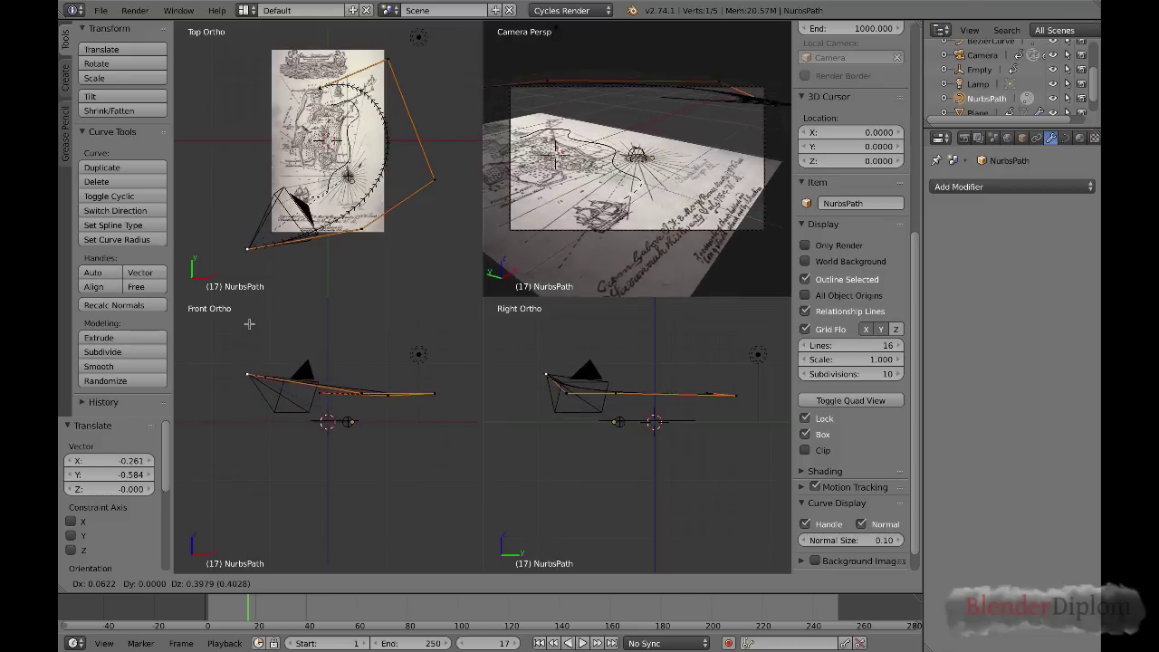
pyautogui.click(253, 299)
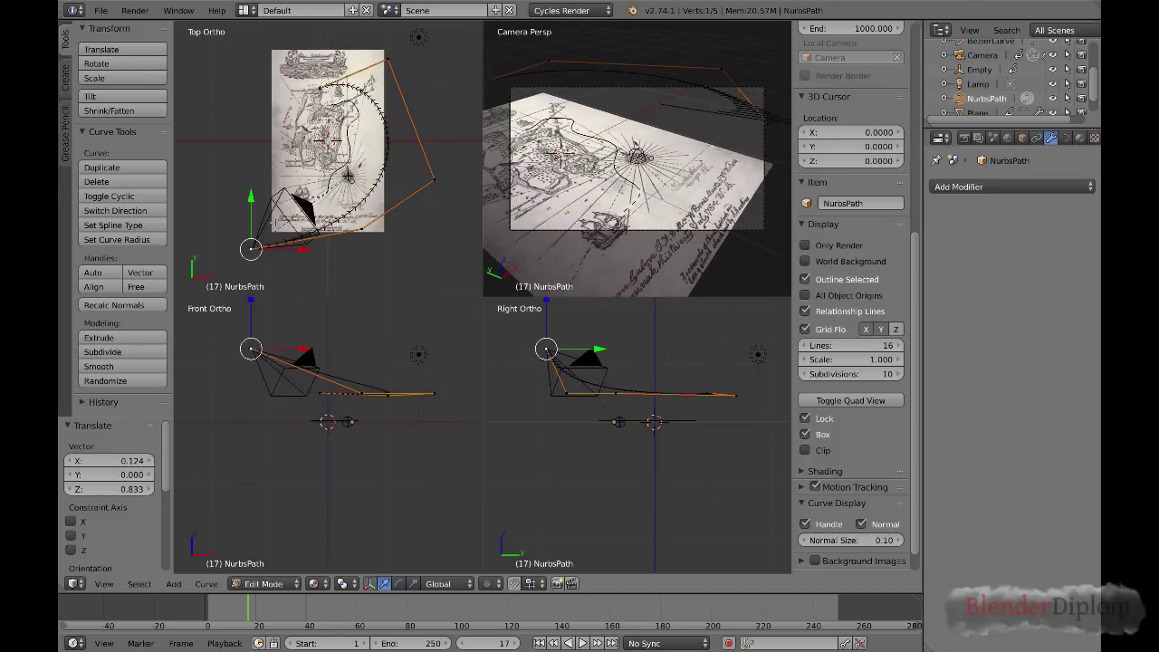
pyautogui.press('g')
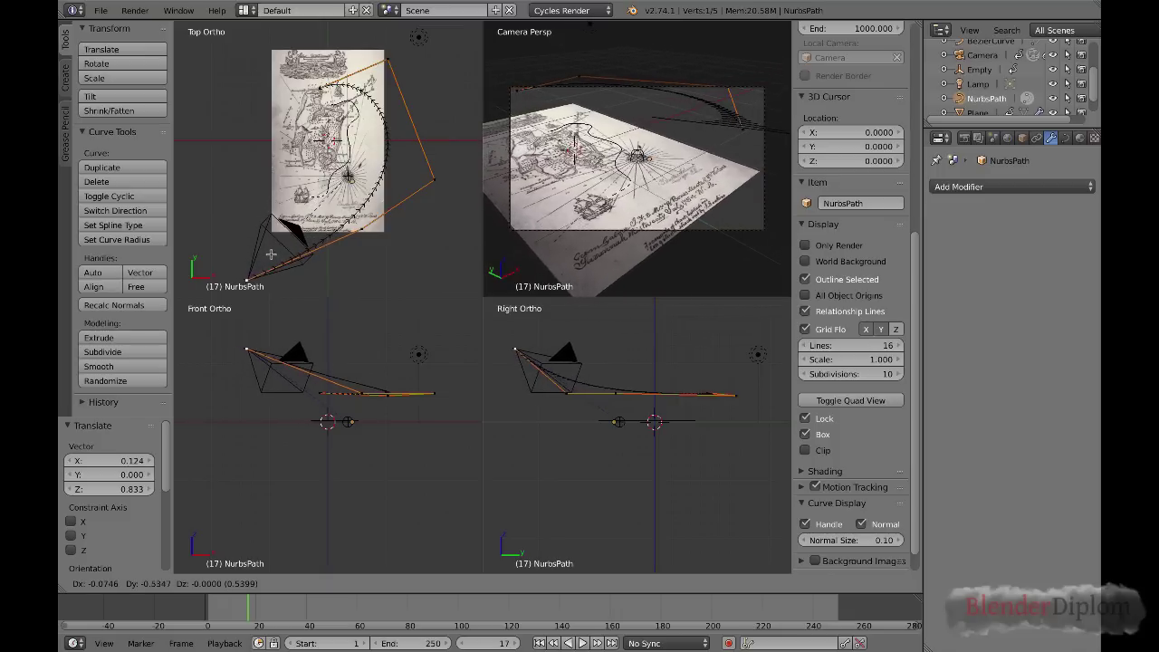
pyautogui.click(270, 257)
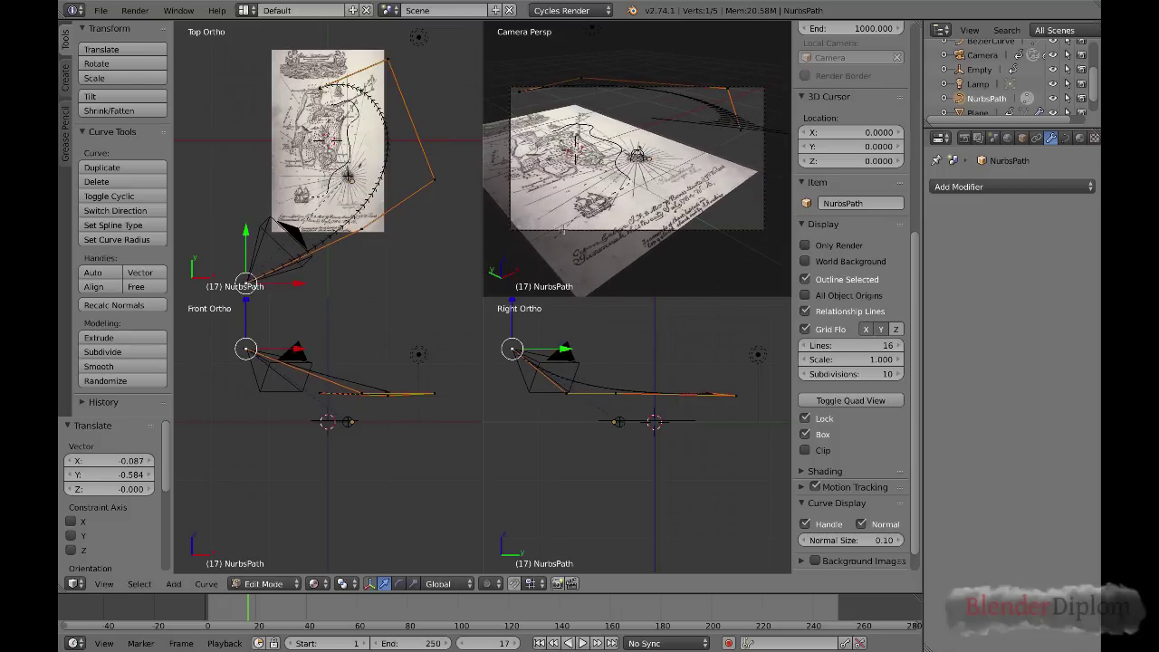
pyautogui.press('Tab')
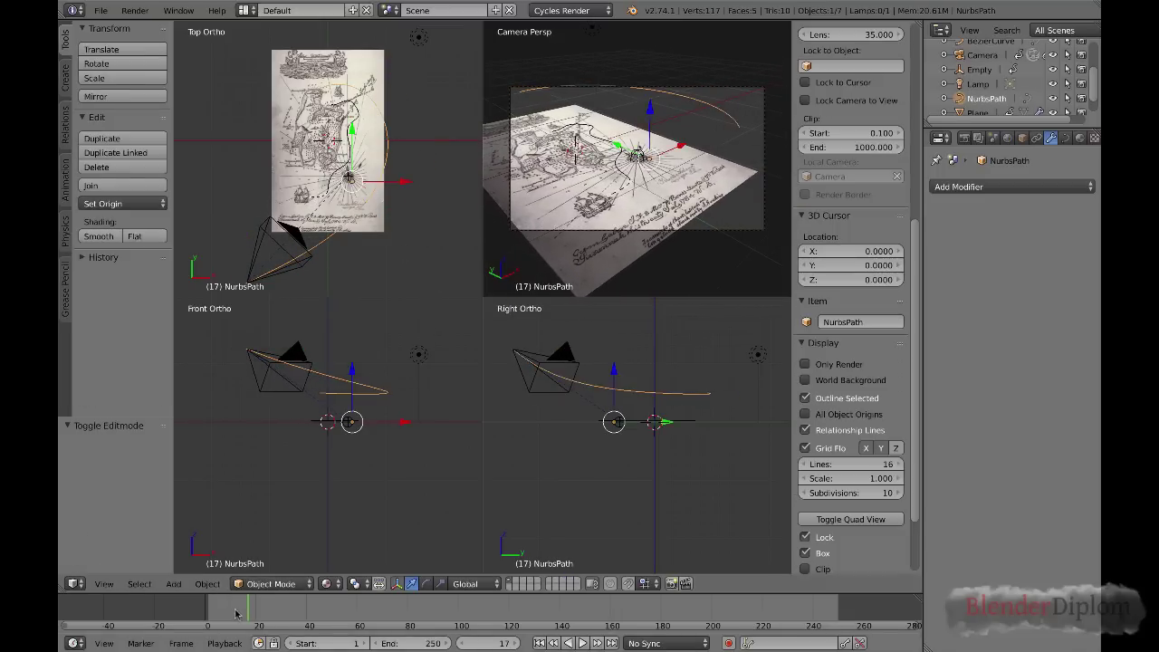
# Select the Empty the camera aims at and key its location at frame 60.
pyautogui.moveTo(246, 619); pyautogui.dragTo(357, 614)
pyautogui.rightClick(636, 158)
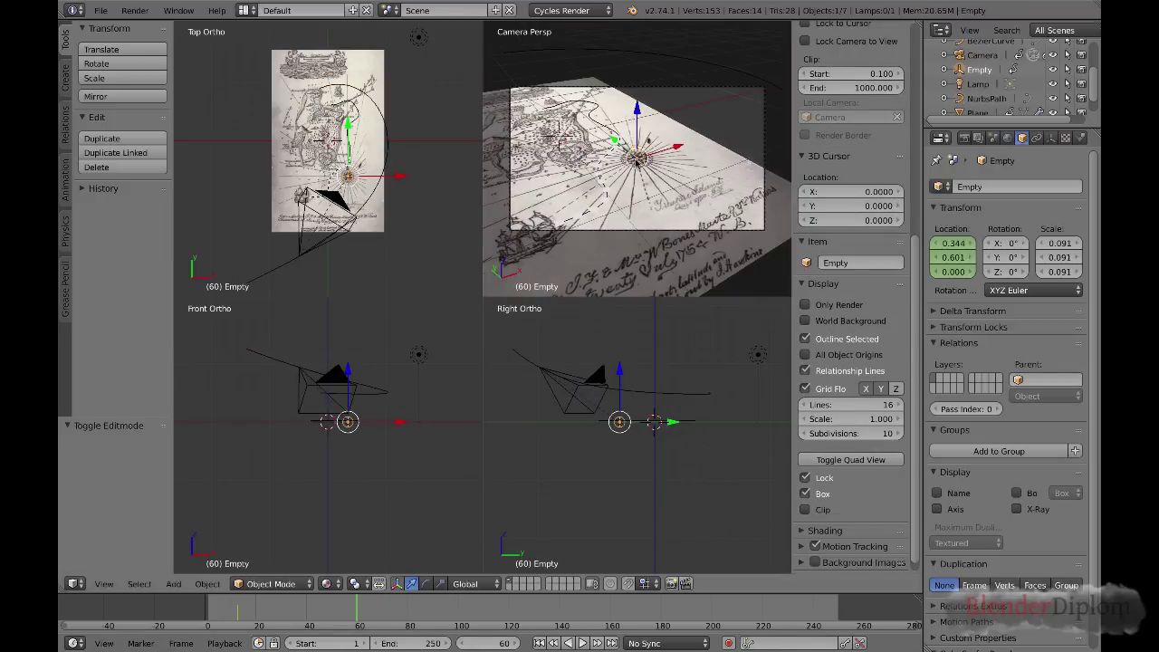
pyautogui.press('i')
pyautogui.click(636, 161)
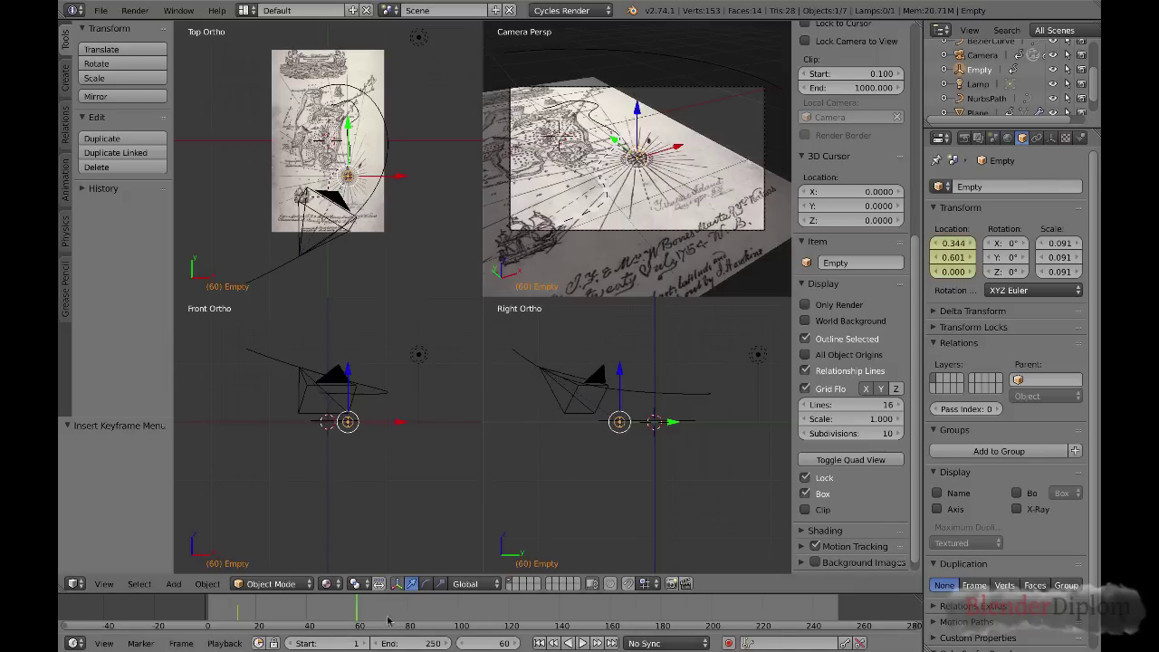
# Move the Empty at frame 85, key its location, and scrub frames 57–104 to check.
pyautogui.moveTo(399, 622); pyautogui.dragTo(420, 621)
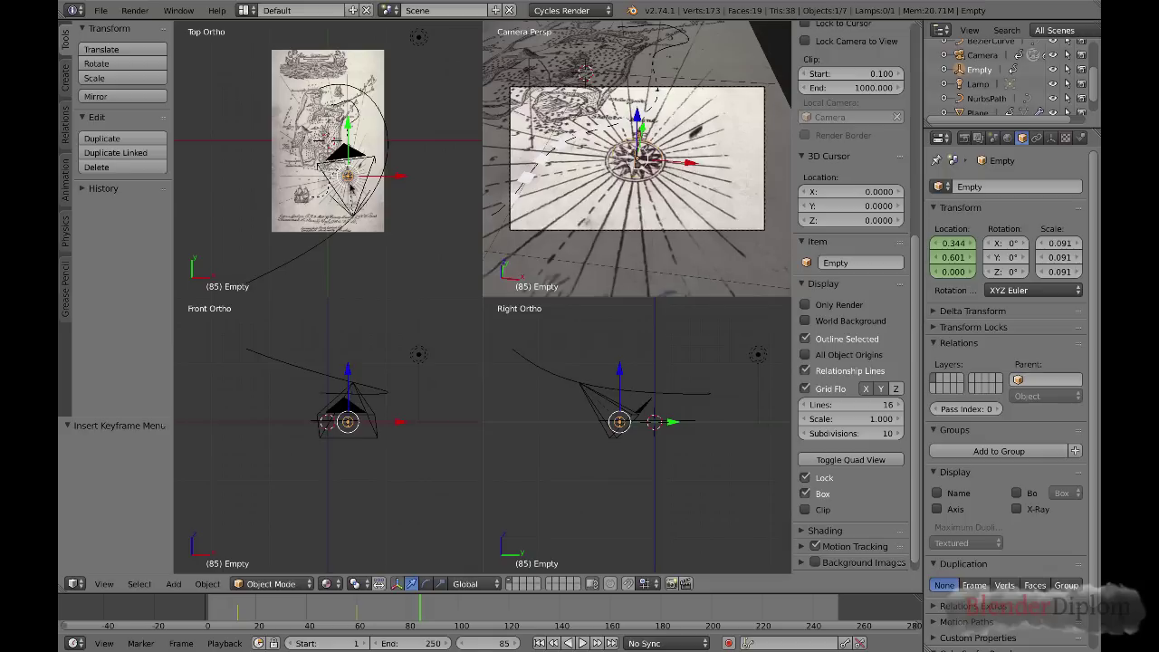
pyautogui.press('g')
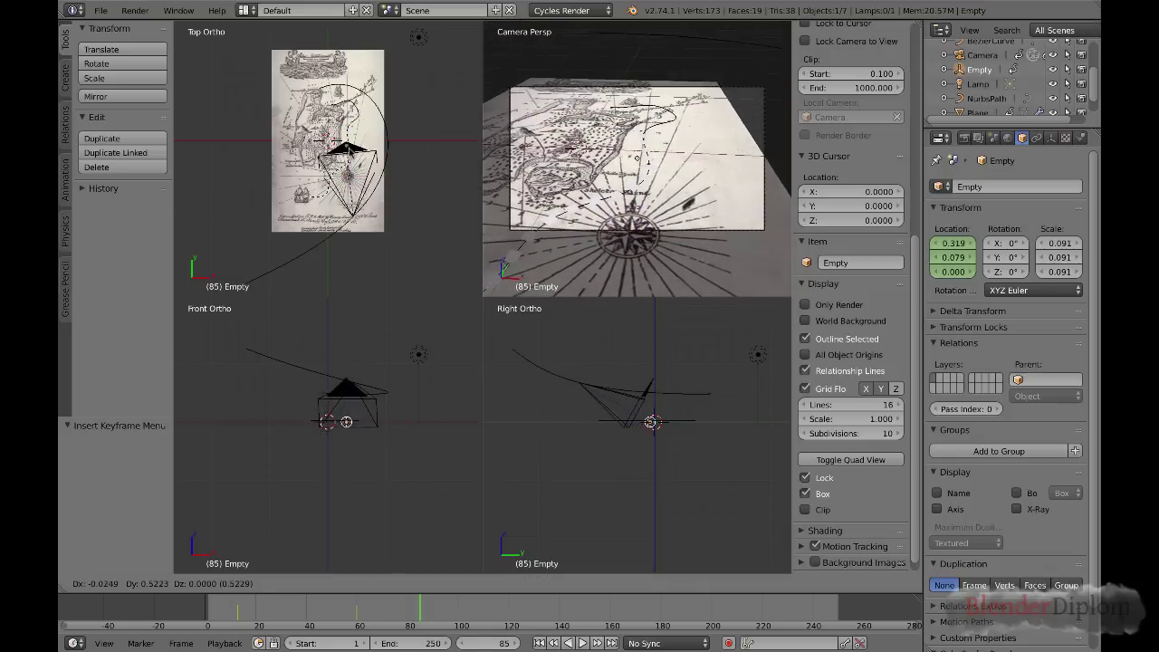
pyautogui.click(347, 145)
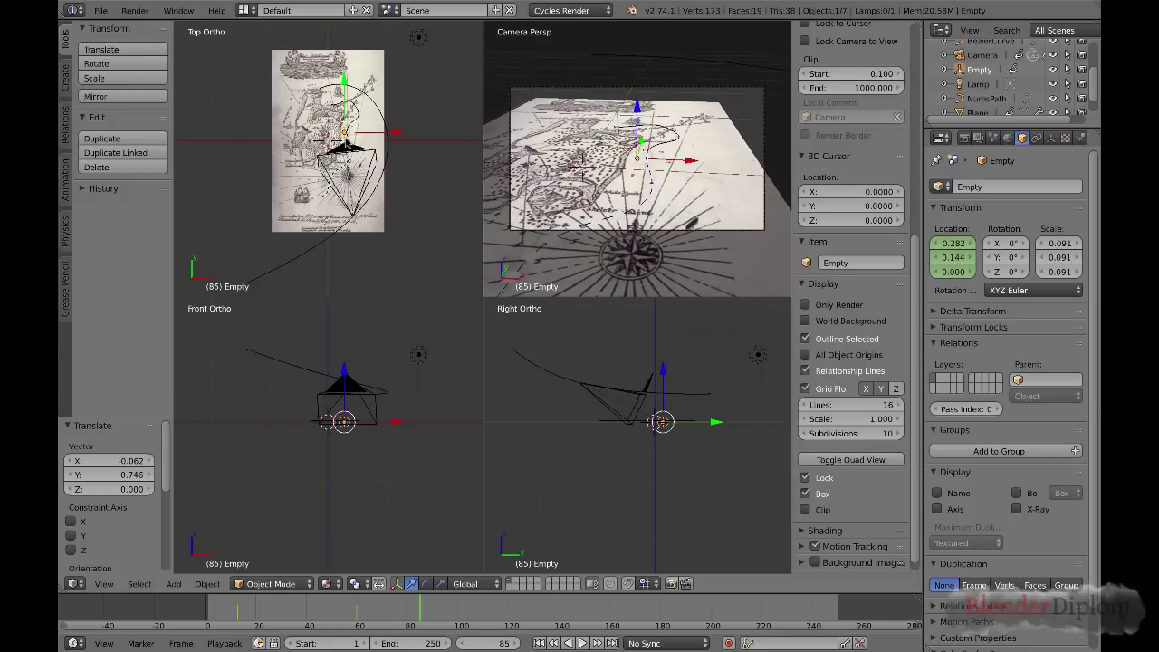
pyautogui.press('i')
pyautogui.click(347, 141)
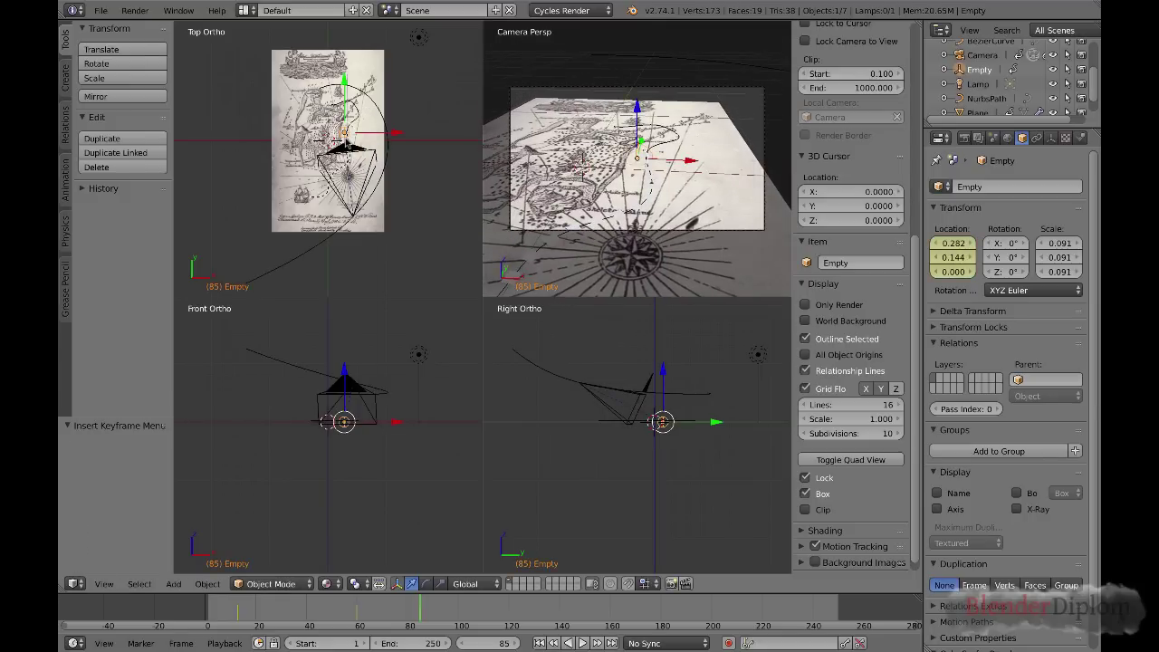
pyautogui.click(347, 607)
pyautogui.moveTo(347, 607); pyautogui.dragTo(407, 614)
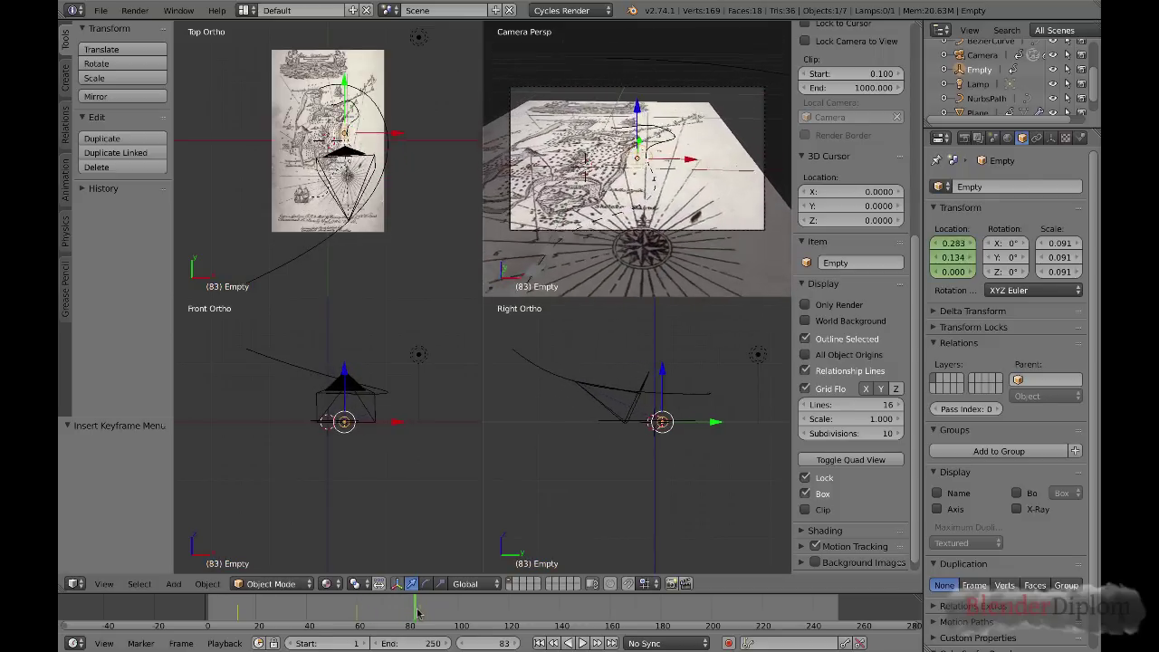
pyautogui.moveTo(419, 613); pyautogui.dragTo(642, 618)
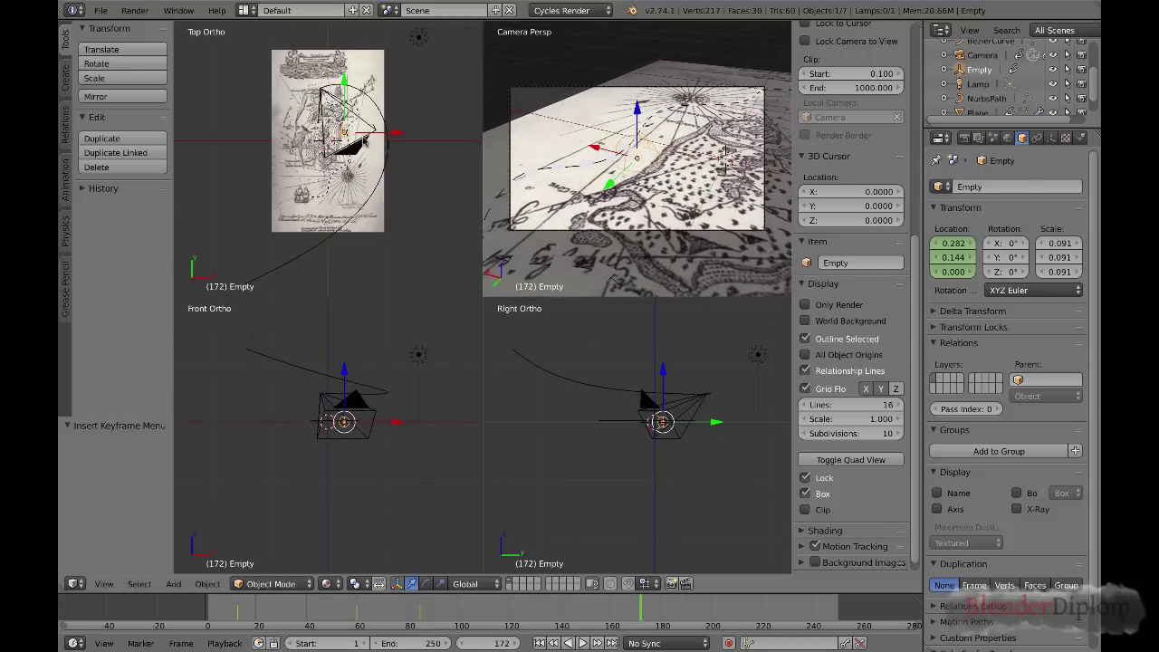
# Reposition the Empty at frame 172, key its location, and return to frame 63.
pyautogui.press('g')
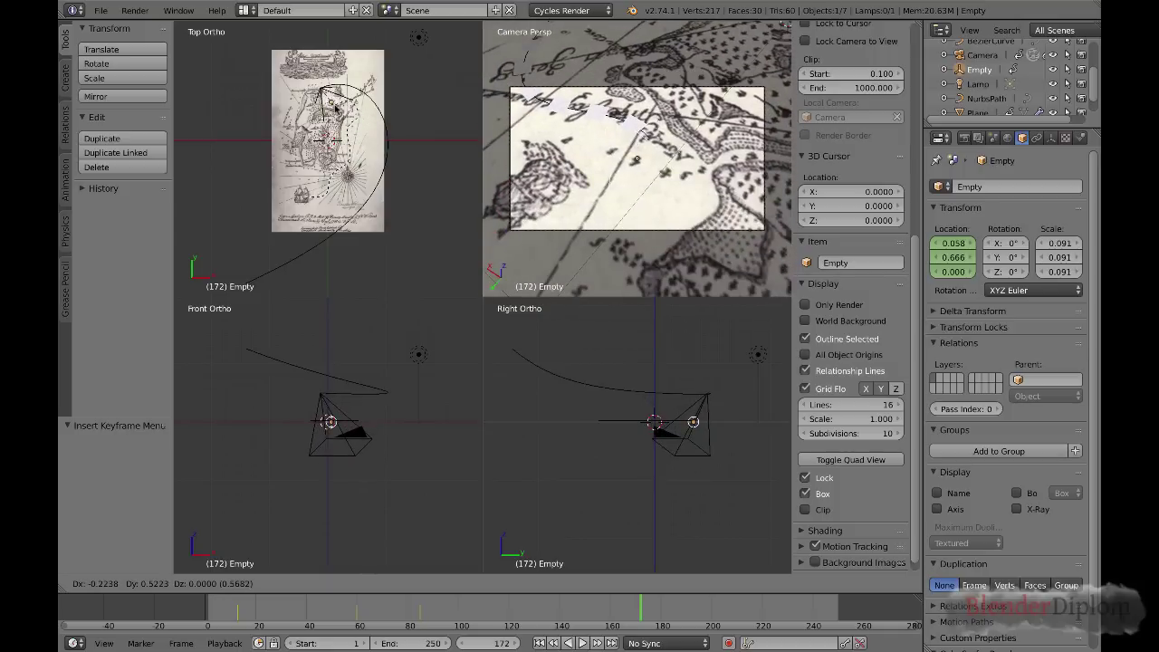
pyautogui.click(335, 107)
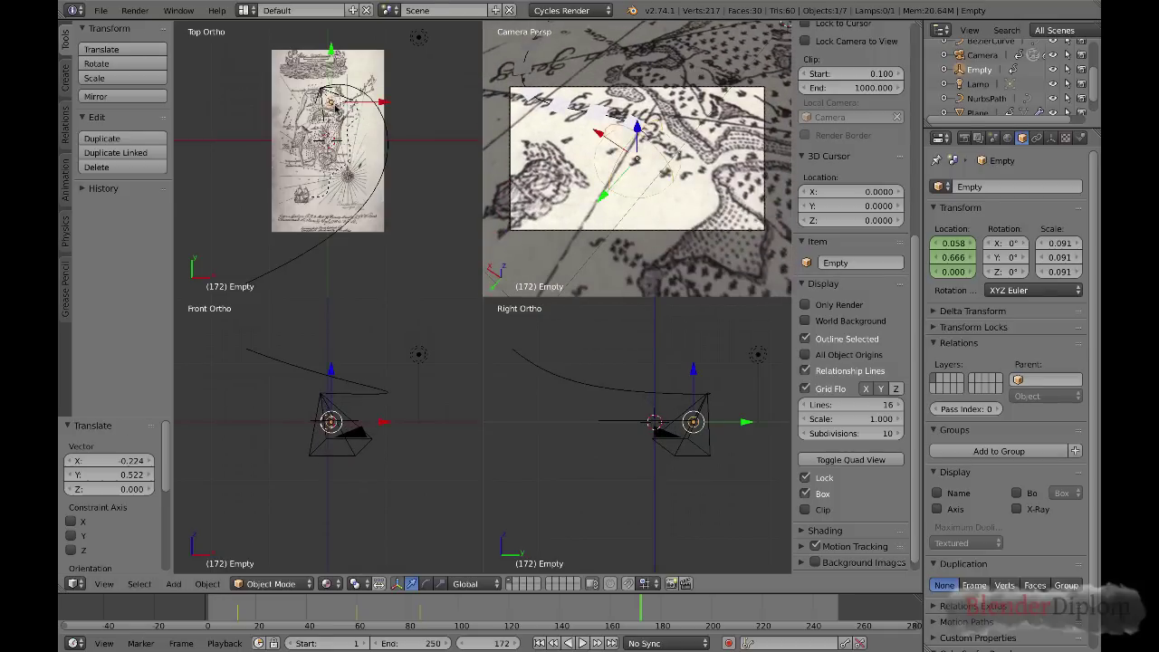
pyautogui.press('i')
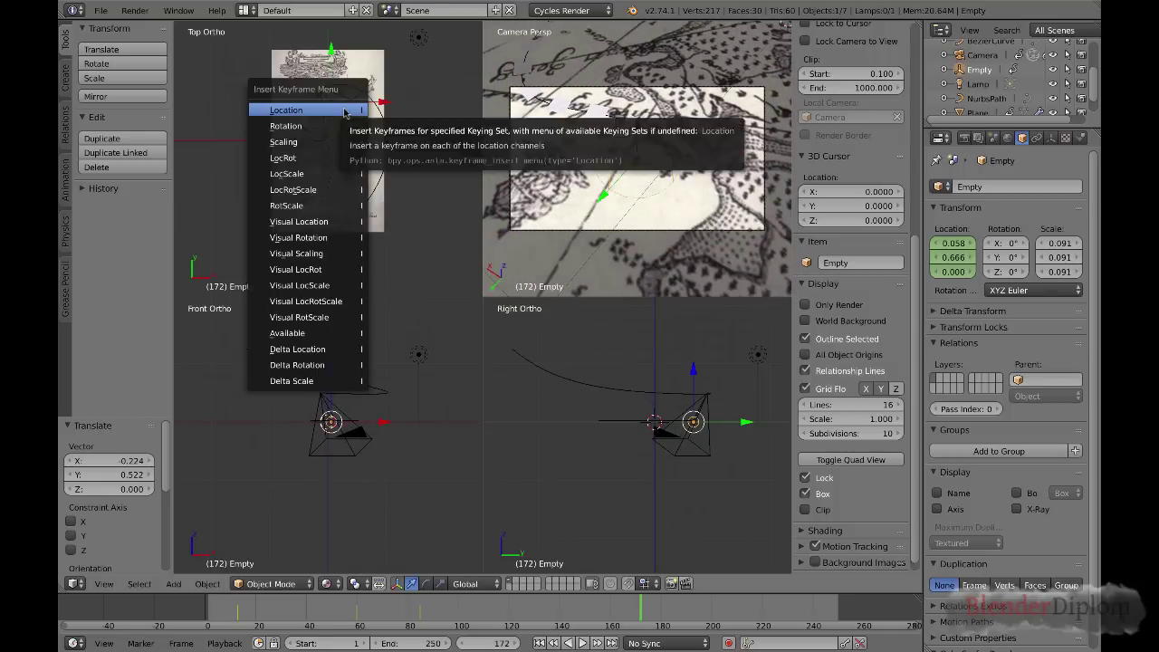
pyautogui.click(345, 110)
pyautogui.moveTo(601, 613); pyautogui.dragTo(266, 603)
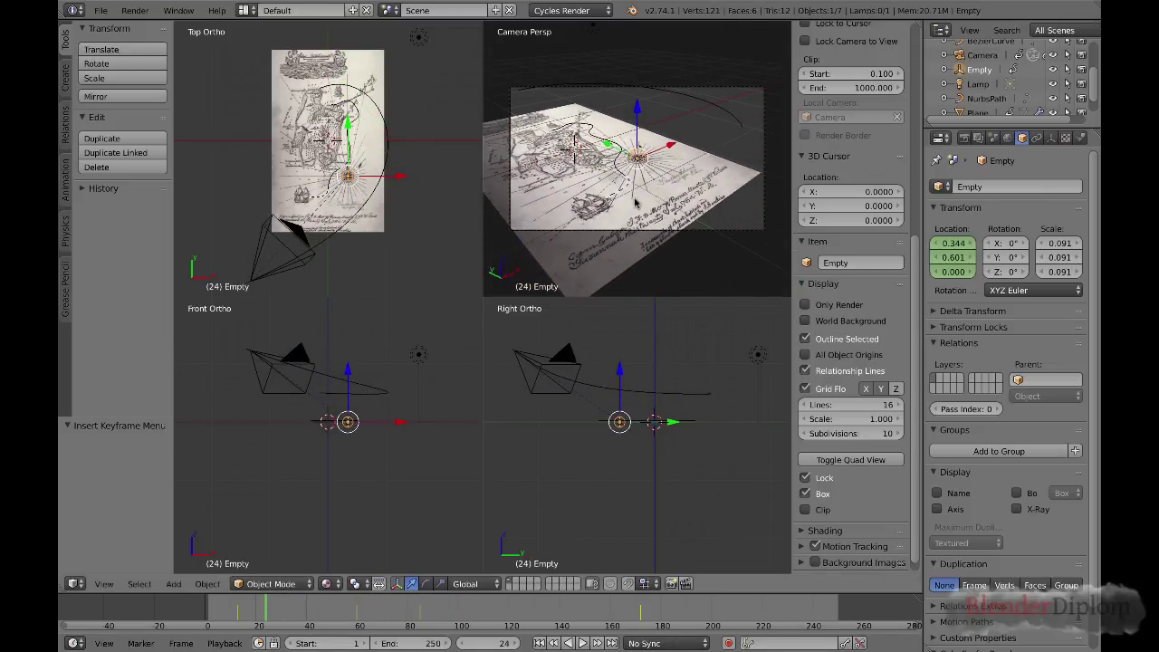
# Stop playback in the single camera view and give the dotted square trail a new red material.
pyautogui.click(830, 460)
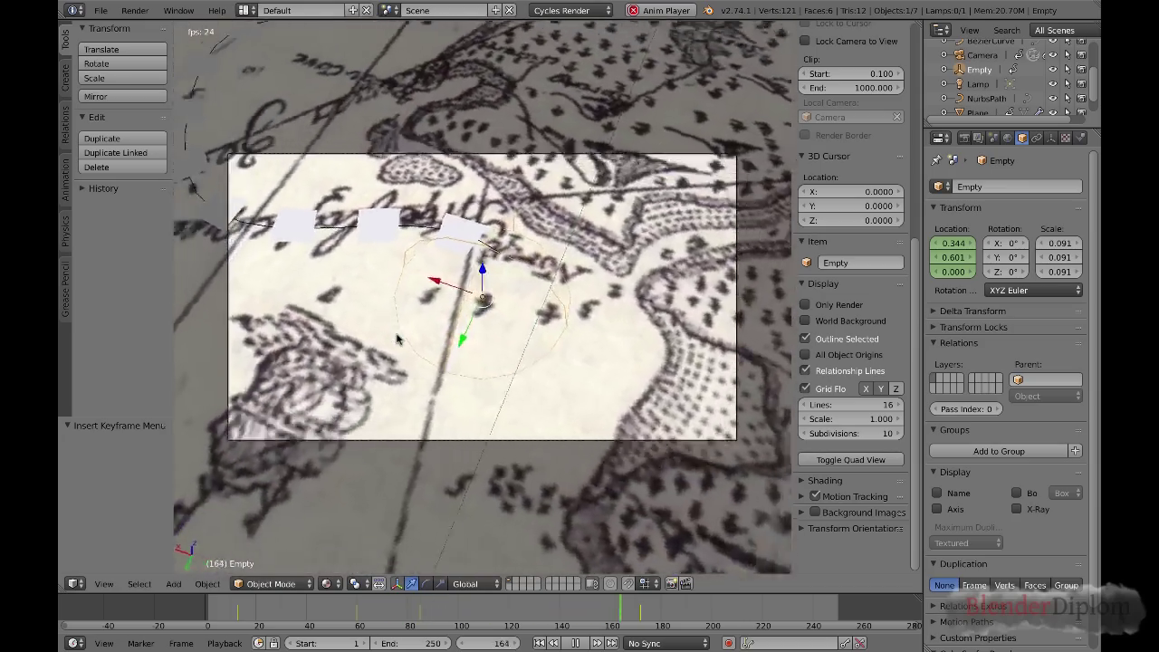
pyautogui.hotkey('alt', 'a')
pyautogui.rightClick(479, 214)
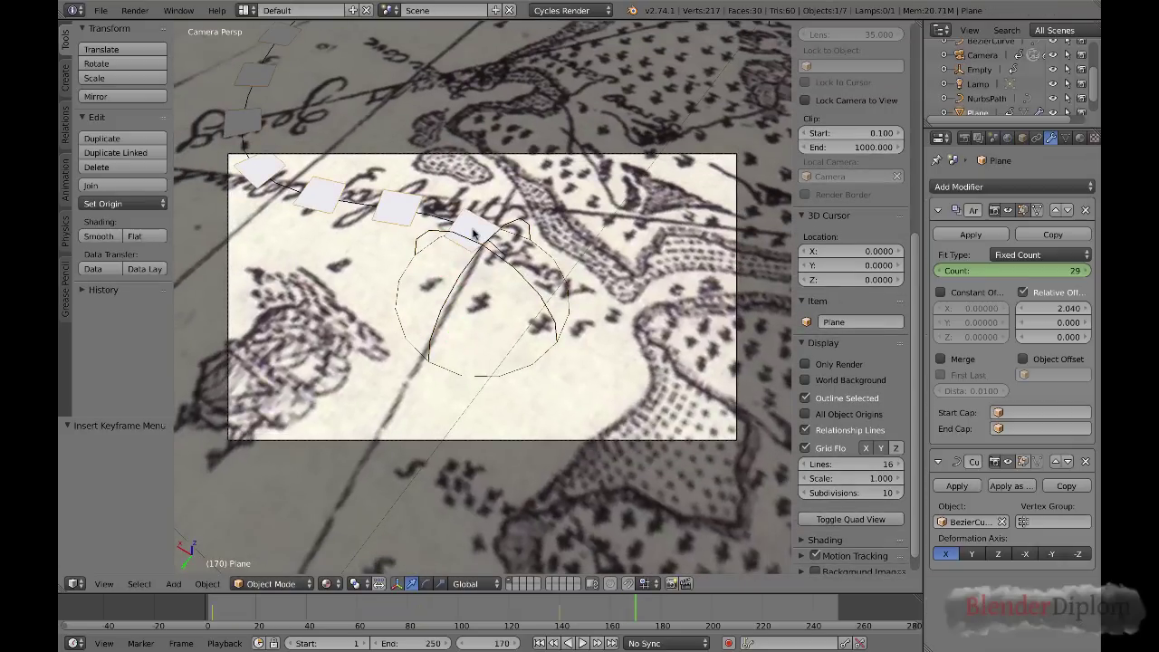
pyautogui.click(1081, 138)
pyautogui.click(994, 234)
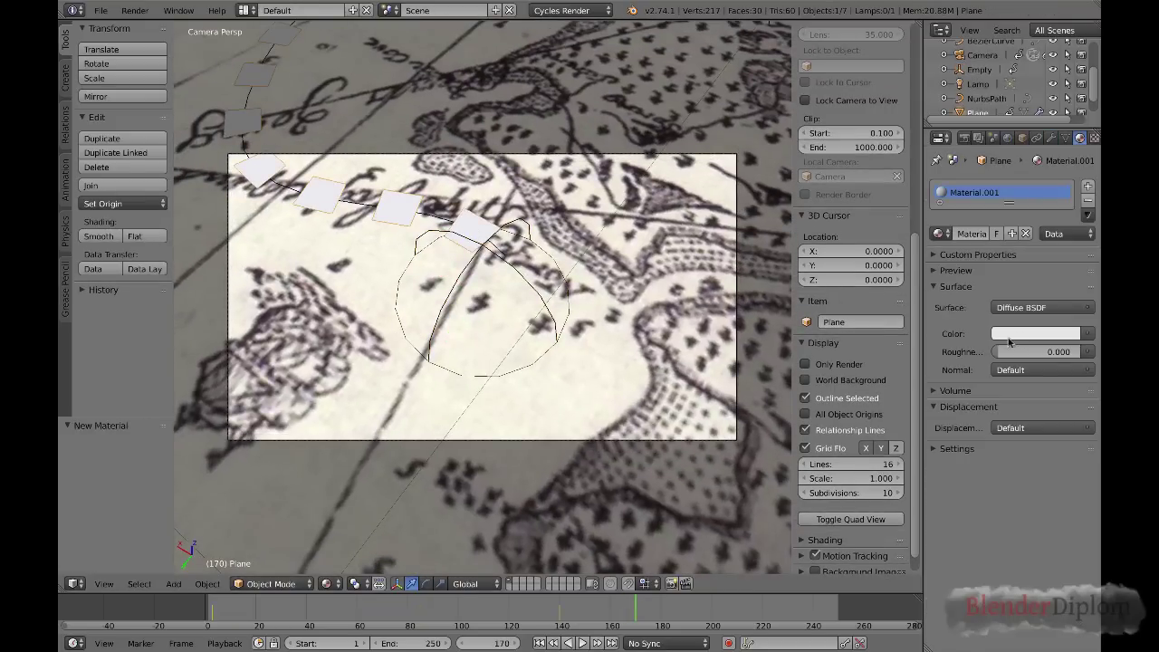
pyautogui.click(1039, 335)
pyautogui.moveTo(1017, 201); pyautogui.dragTo(1007, 226)
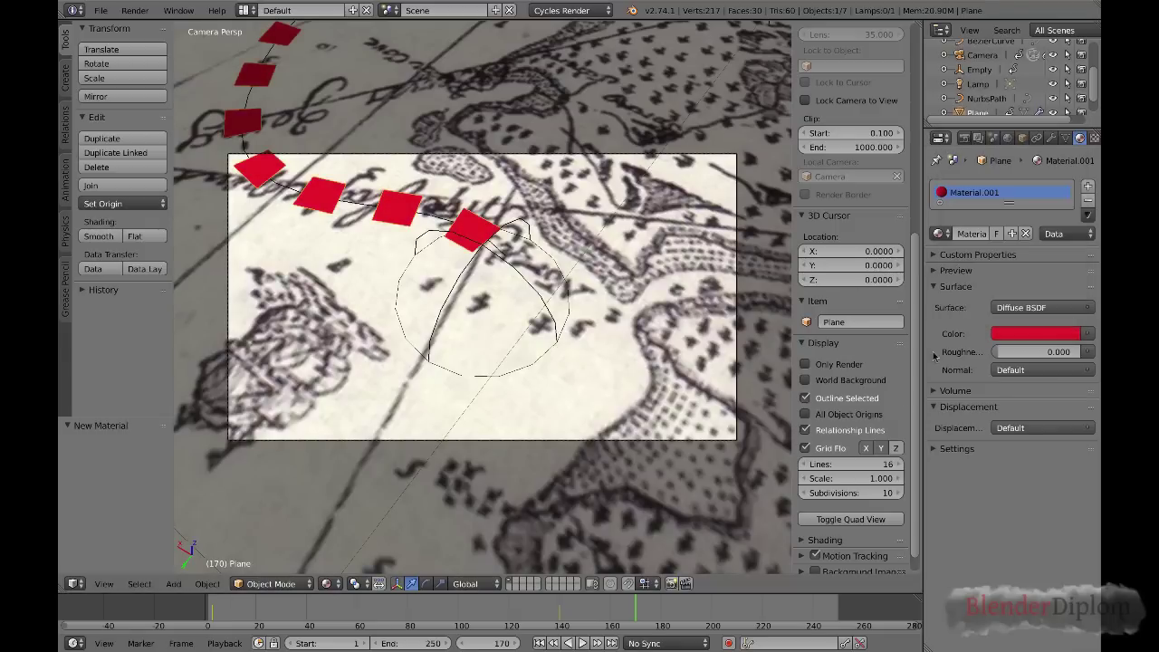
# Jump back to an early frame of the animation.
pyautogui.click(222, 608)
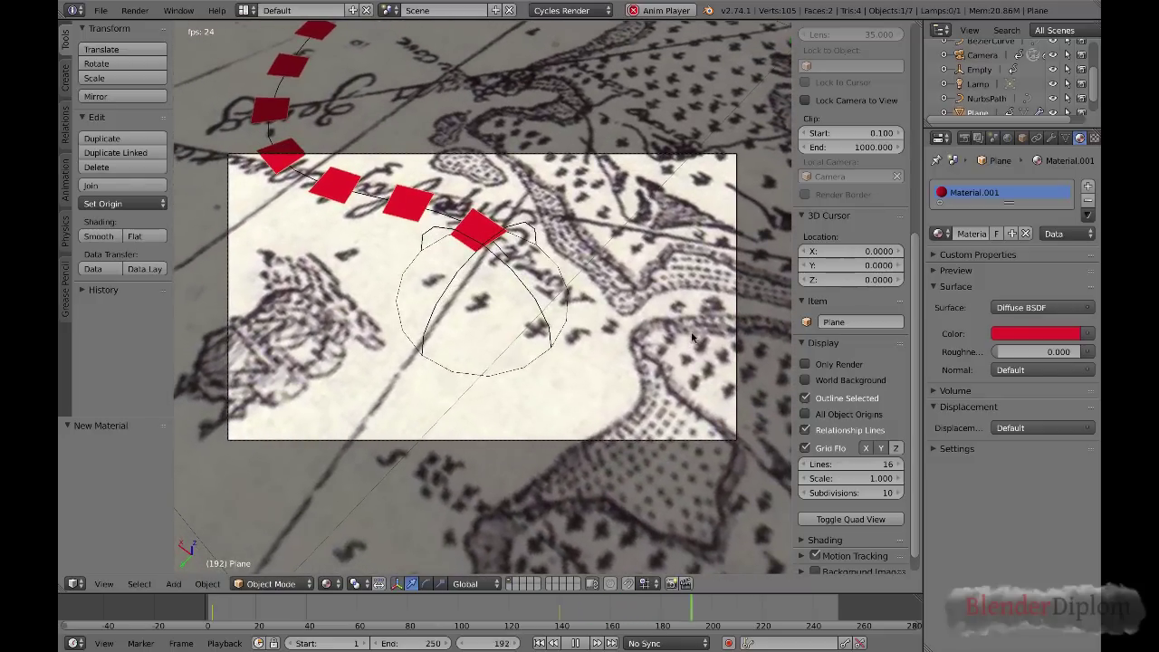
pyautogui.scroll(3, 625, 439)
pyautogui.scroll(-5, 626, 439)
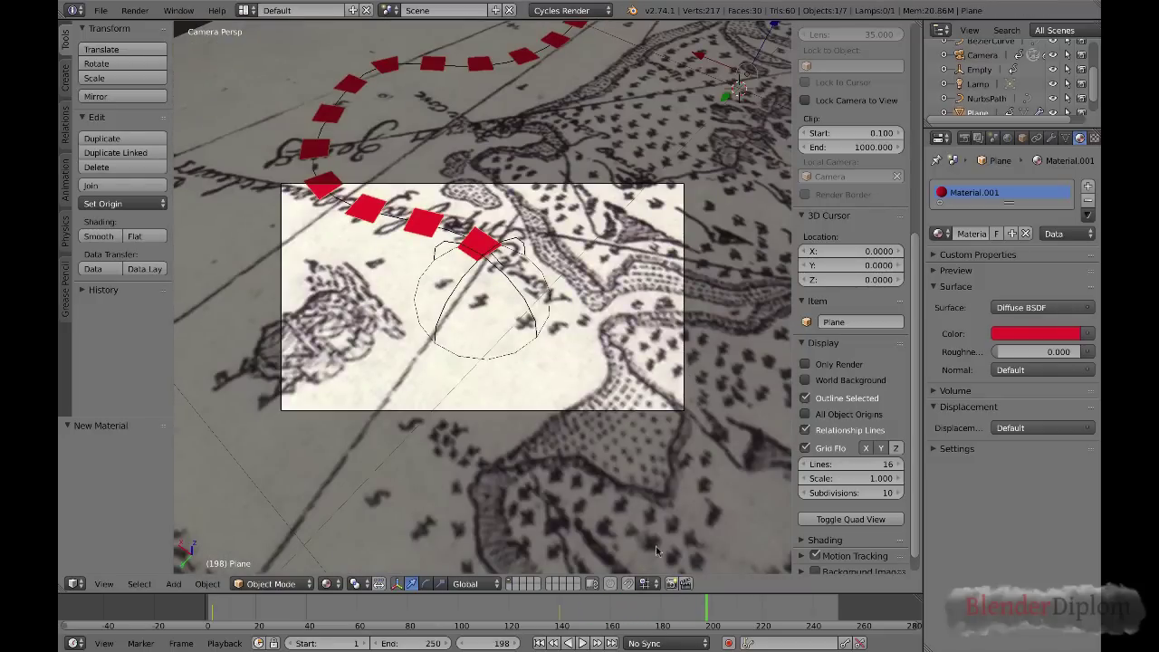
# Switch to Quad View (Ctrl+Alt+Q) and start editing the NurbsPath's control points.
pyautogui.hotkey('ctrl', 'alt', 'q')
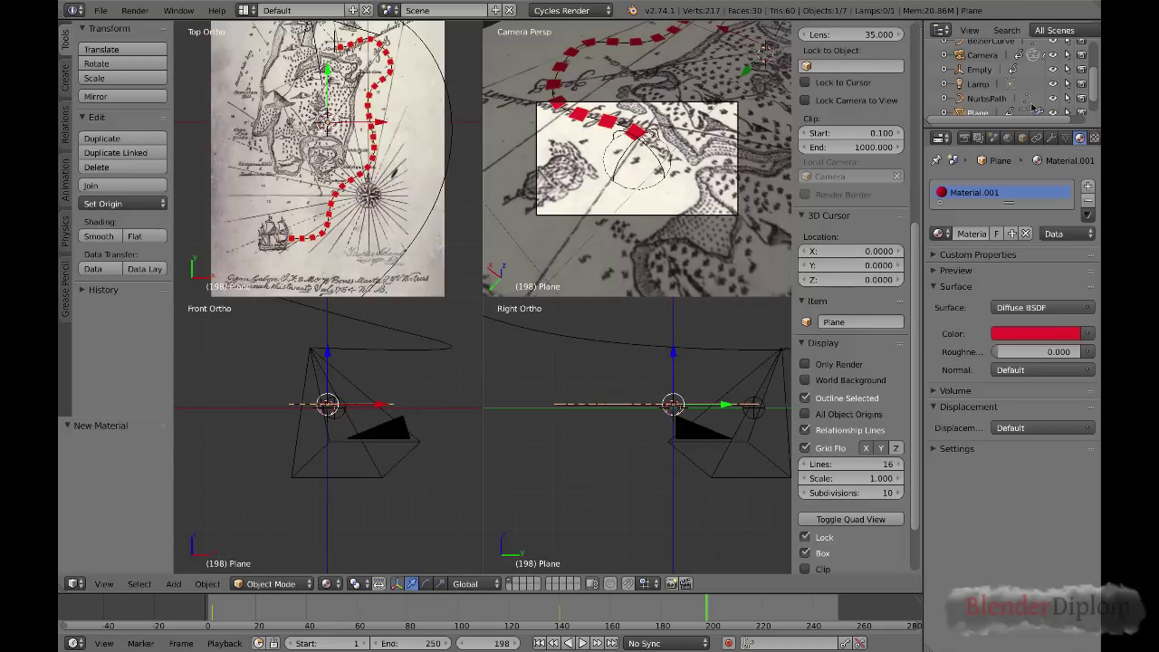
pyautogui.click(997, 111)
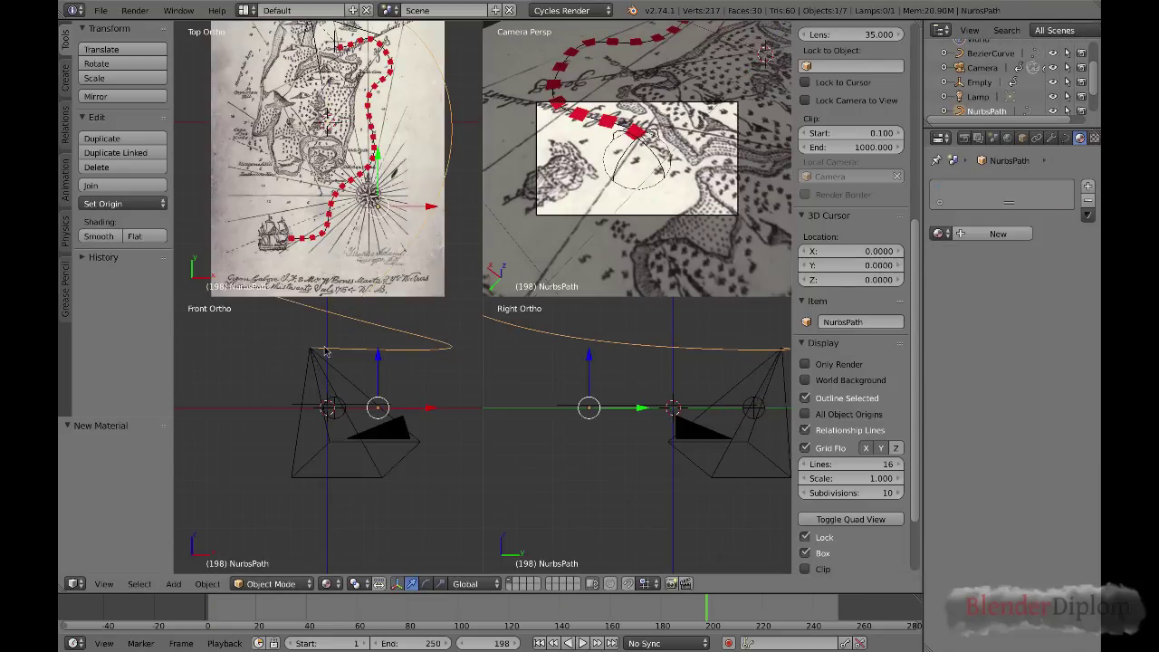
pyautogui.press('Tab')
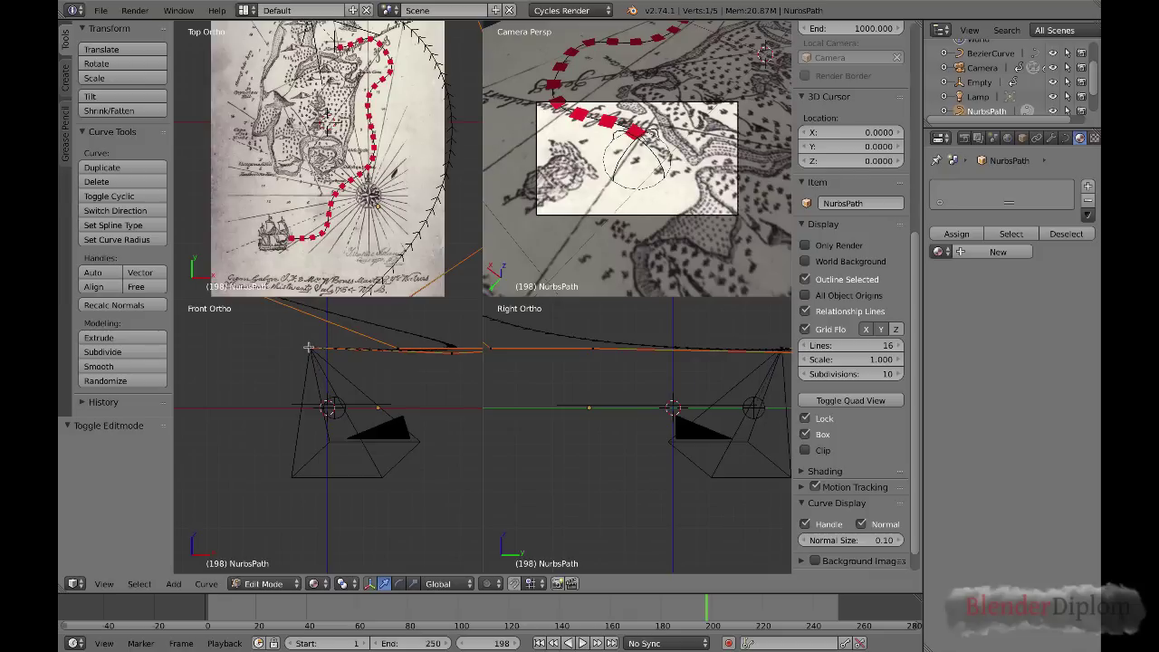
pyautogui.keyDown('shift'); pyautogui.moveTo(309, 348); pyautogui.dragTo(313, 427, button='middle'); pyautogui.keyUp('shift')
# Raise the path's end point and reposition it in the ortho views.
pyautogui.press('g')
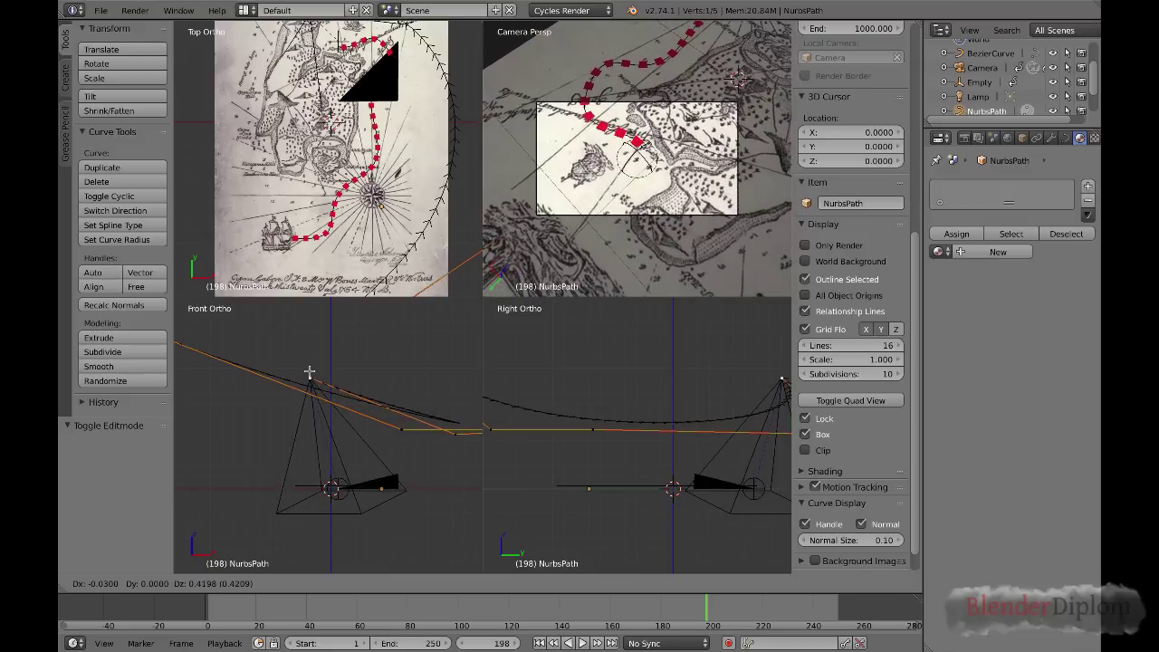
pyautogui.click(309, 375)
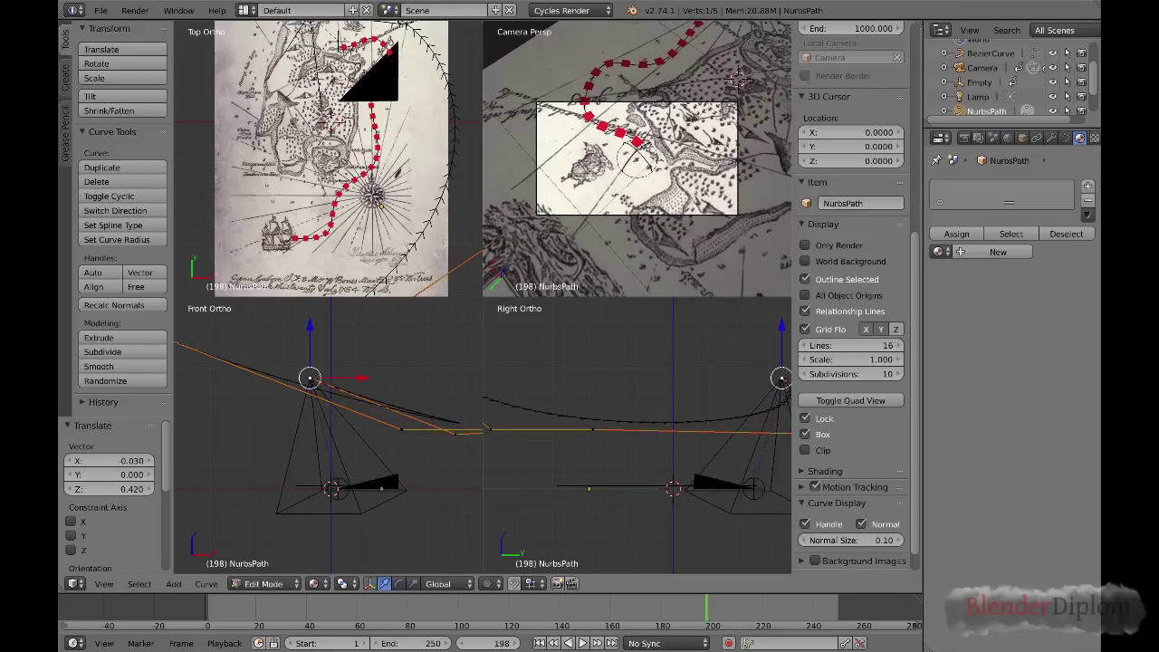
pyautogui.press('g')
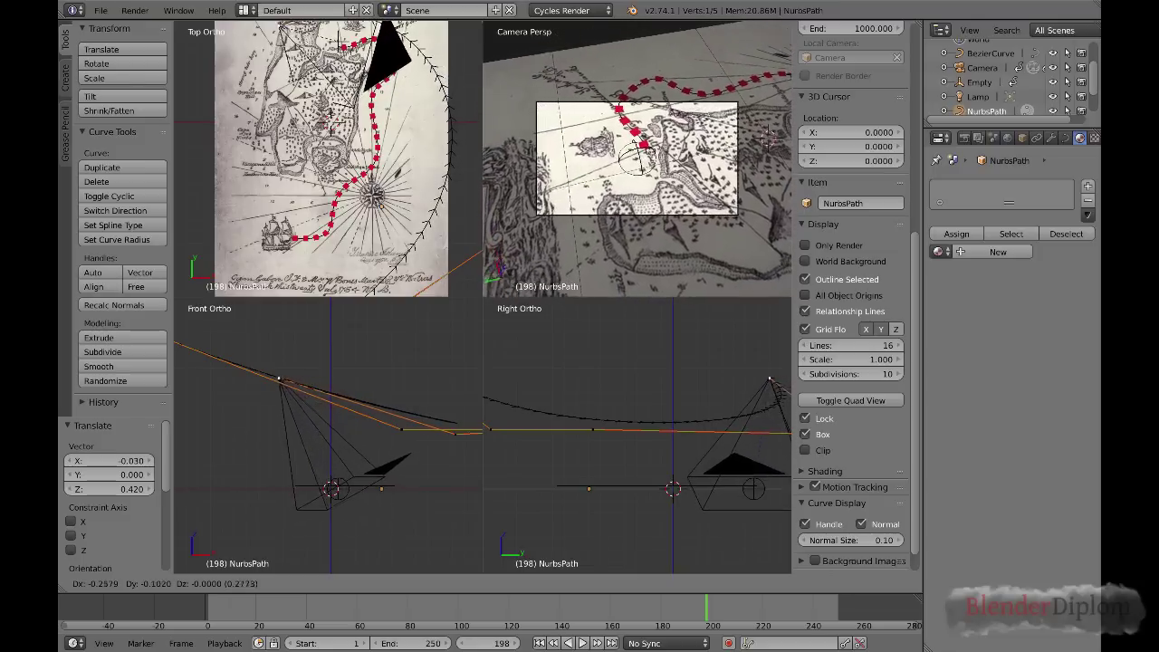
pyautogui.click(272, 67)
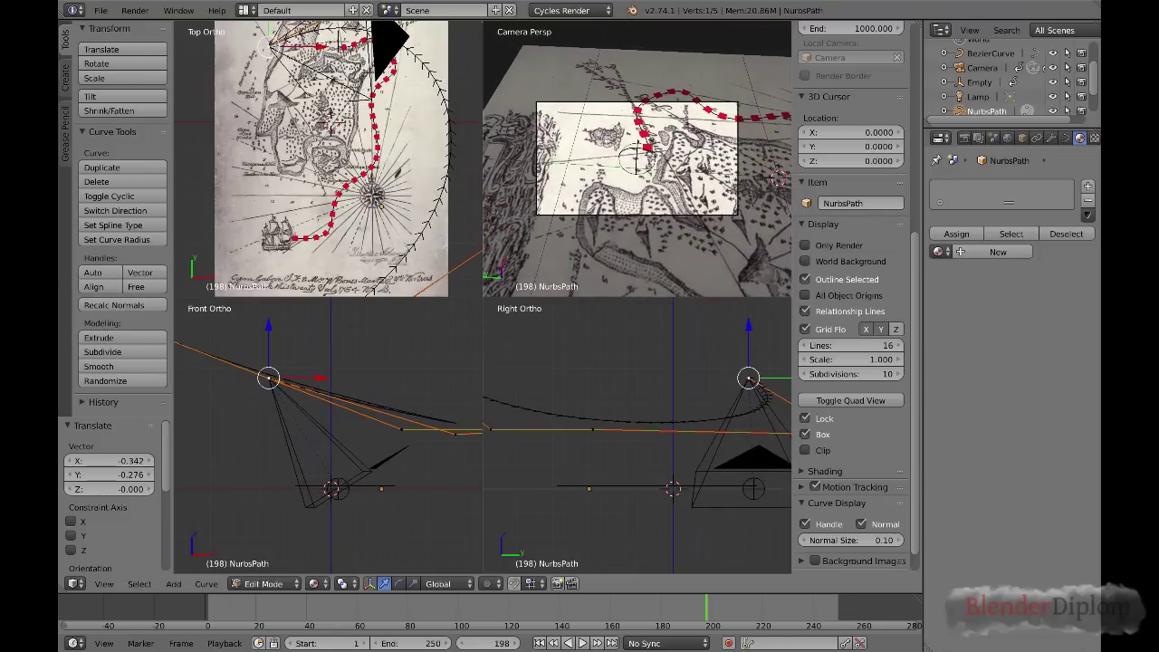
pyautogui.press('g')
pyautogui.scroll(-3, 331, 158)
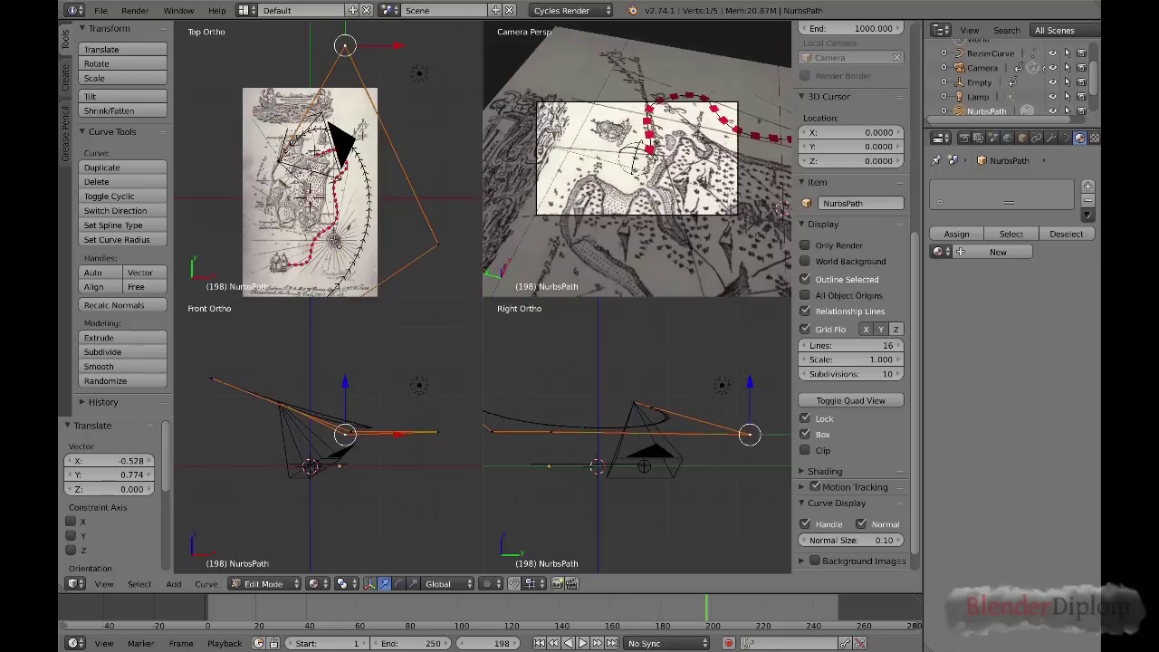
pyautogui.press('Return')
# Pull two control points outward in the top view.
pyautogui.press('g')
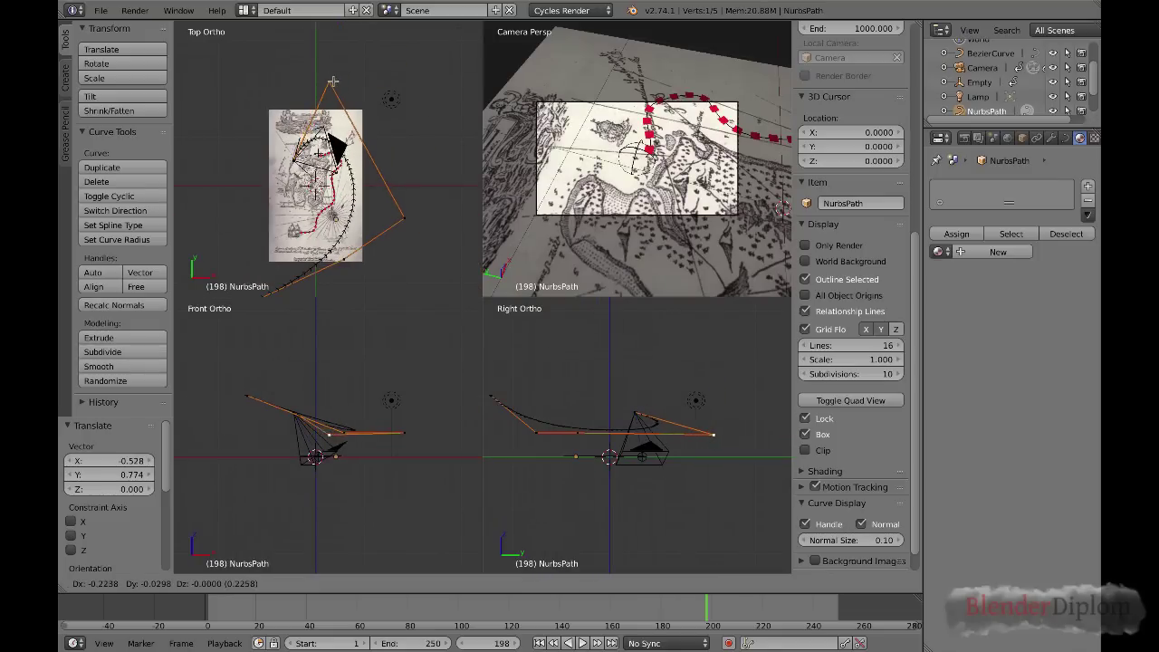
pyautogui.click(332, 81)
pyautogui.press('g')
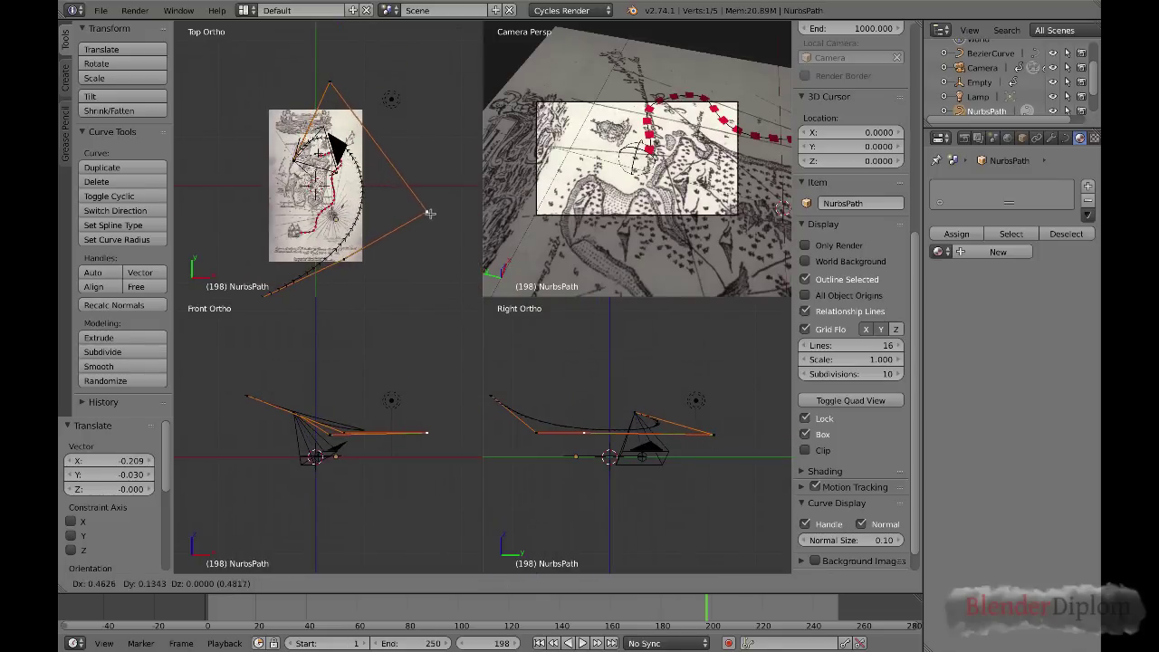
pyautogui.click(437, 212)
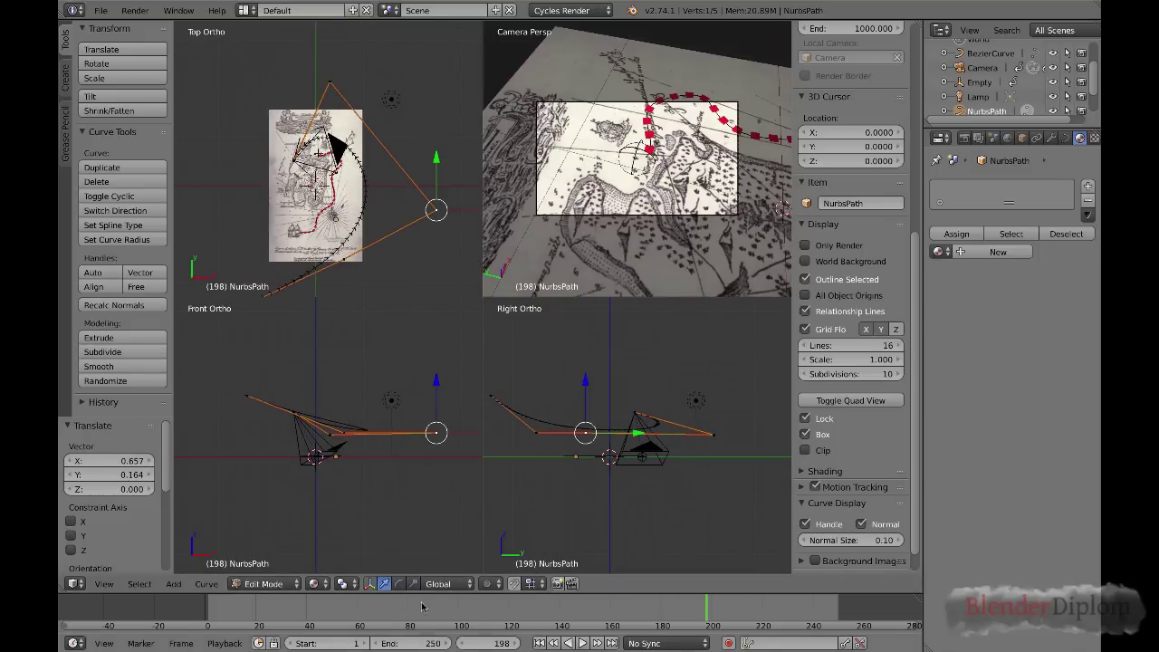
# Scrub from frame 74 back to 37 and play the camera flight to preview it.
pyautogui.click(390, 607)
pyautogui.moveTo(389, 607); pyautogui.dragTo(299, 634)
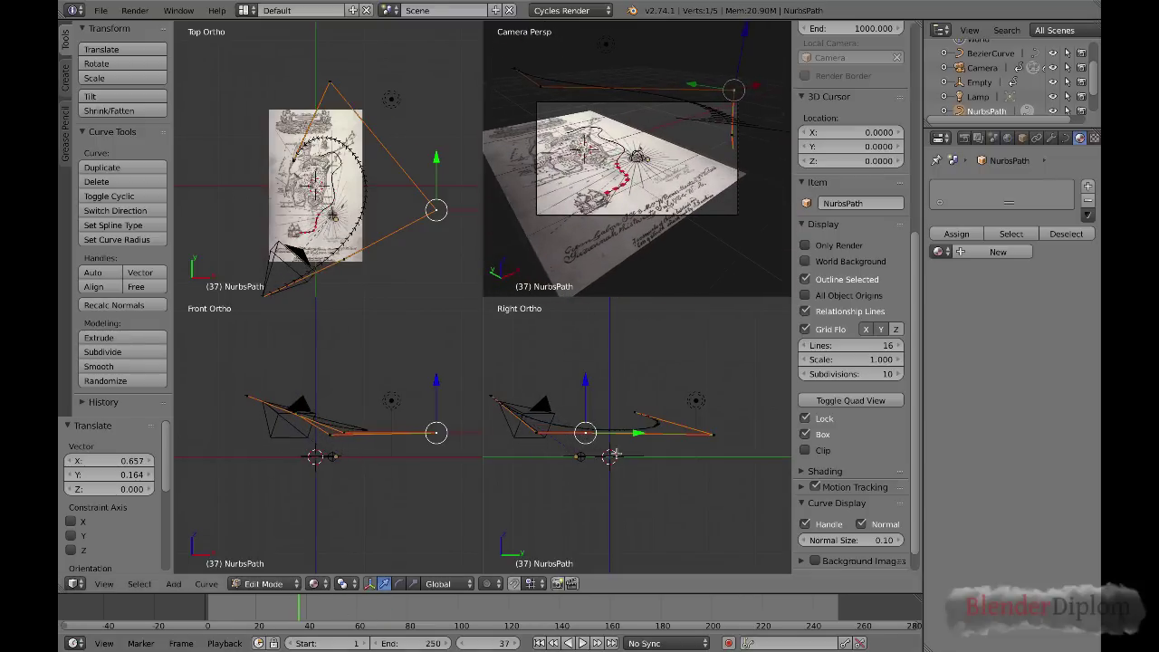
pyautogui.hotkey('alt', 'a')
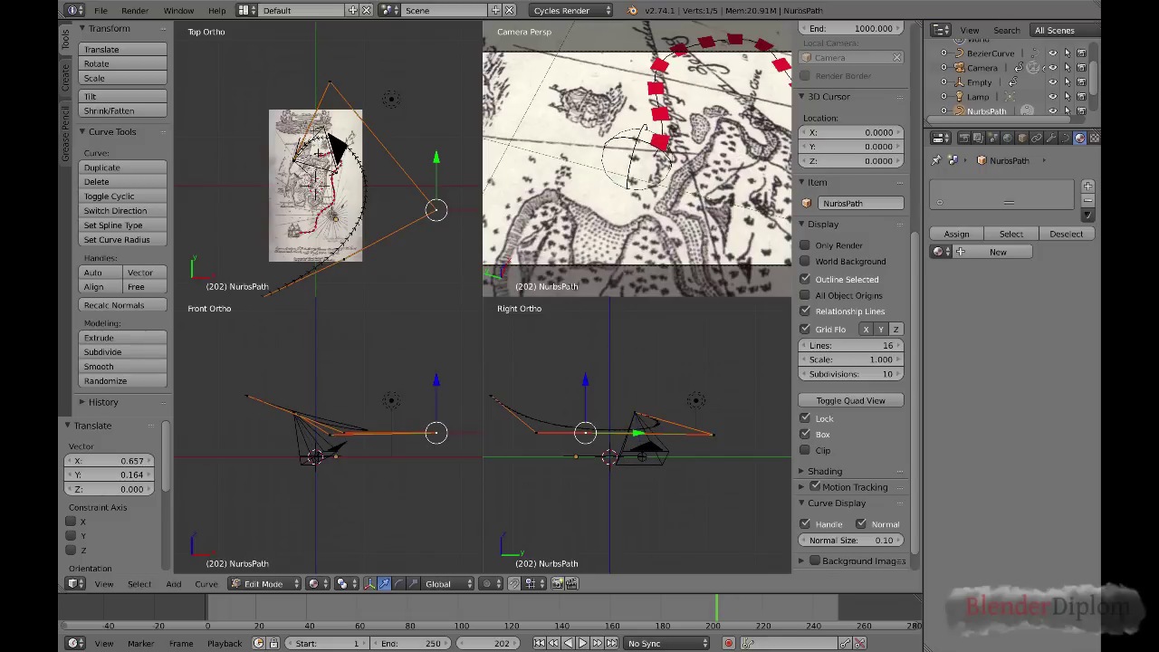
# Move three more path control points outward to widen the camera's arc.
pyautogui.press('g')
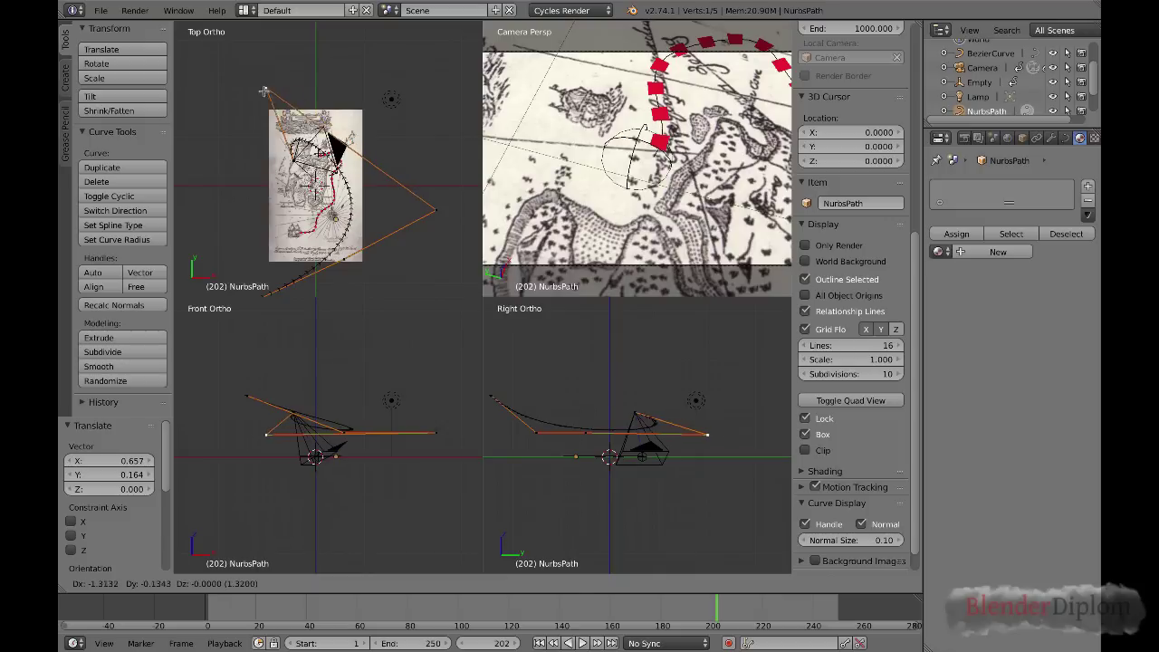
pyautogui.click(263, 92)
pyautogui.rightClick(436, 218)
pyautogui.press('g')
pyautogui.click(464, 127)
pyautogui.rightClick(342, 264)
pyautogui.press('g')
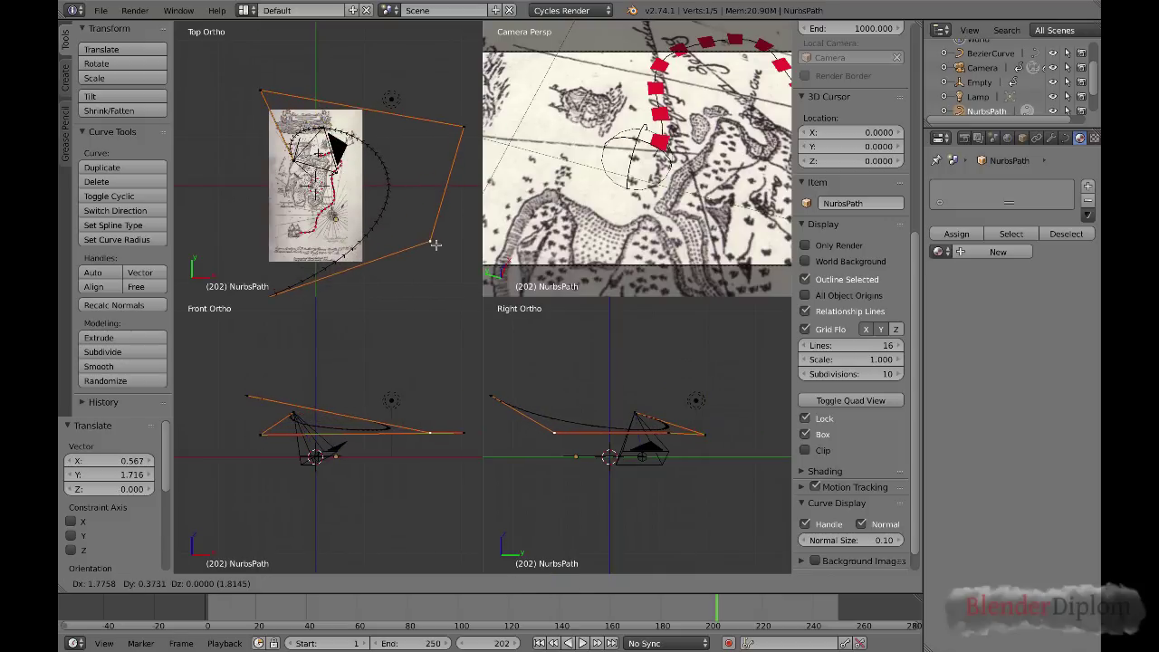
pyautogui.click(436, 245)
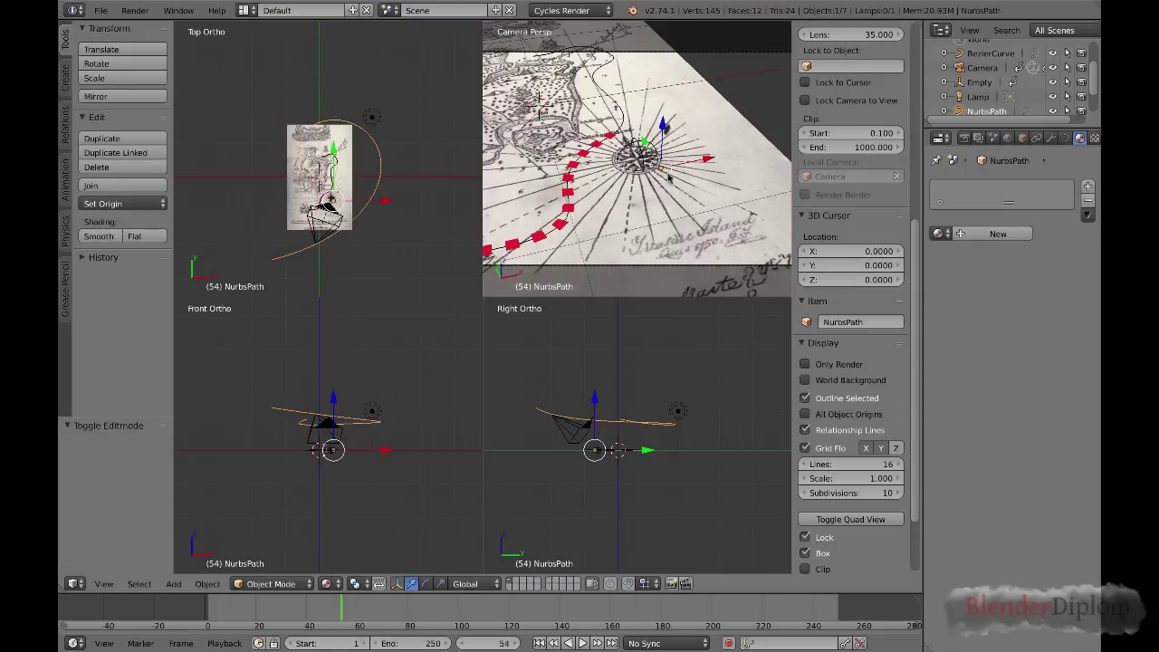
# Select the Empty and split off a Dope Sheet below the viewports, fitted to all keyframes.
pyautogui.rightClick(635, 151)
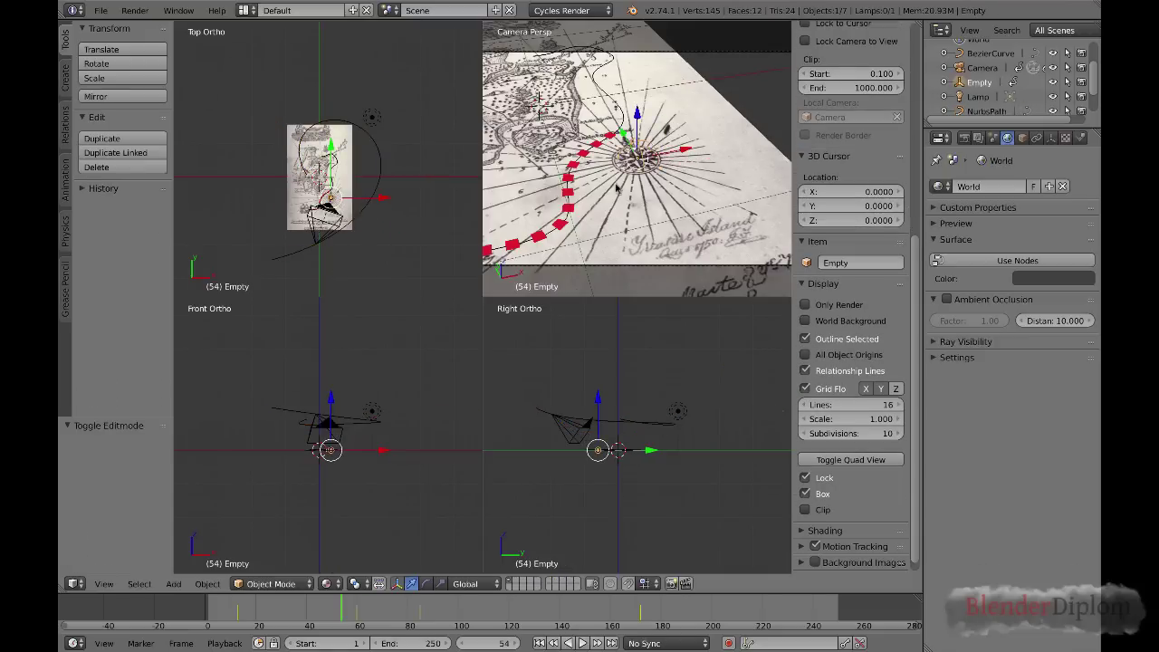
pyautogui.moveTo(60, 589); pyautogui.dragTo(60, 426)
pyautogui.click(76, 586)
pyautogui.click(121, 517)
pyautogui.moveTo(334, 529); pyautogui.dragTo(587, 525, button='middle')
pyautogui.scroll(10, 519, 514)
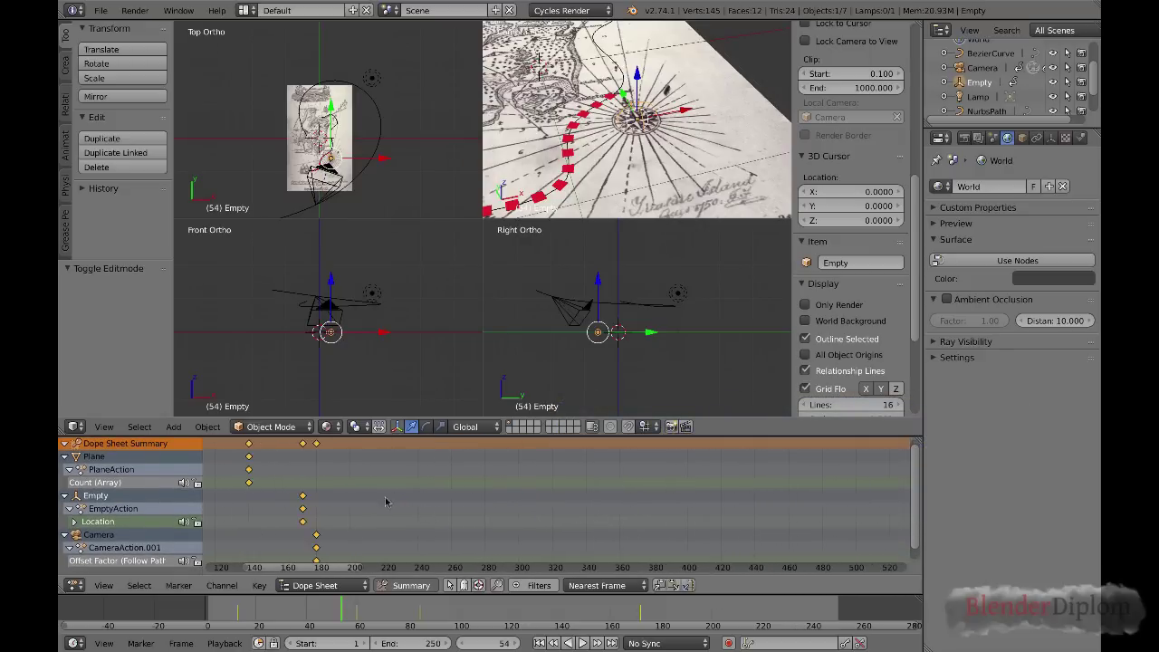
pyautogui.press('Home')
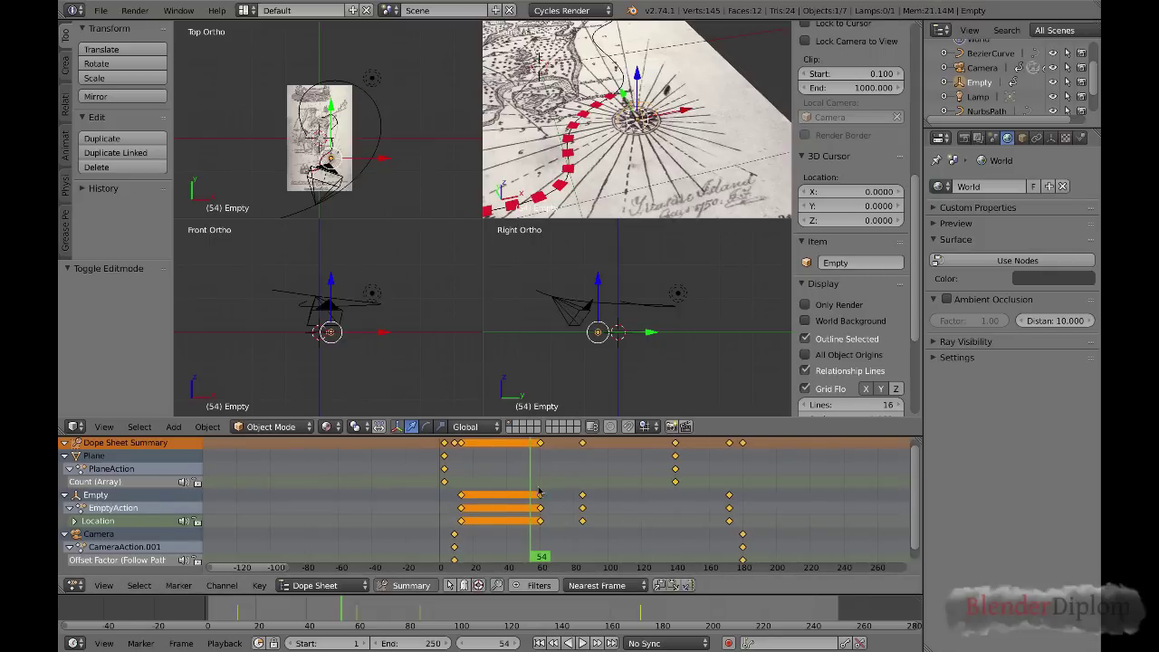
# Shift the Empty's frame-60 keyframe about 20 frames earlier, then scrub to frame 33 to check.
pyautogui.moveTo(530, 472)
pyautogui.mouseDown()
pyautogui.moveTo(510, 480)
pyautogui.moveTo(541, 486)
pyautogui.mouseUp()
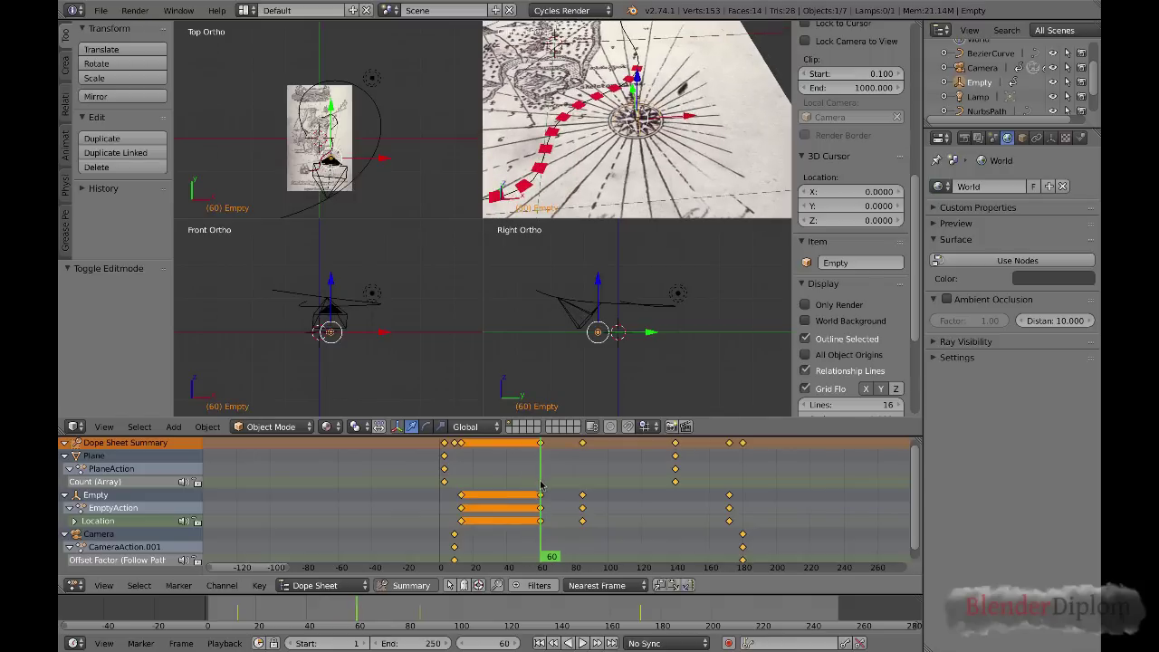
pyautogui.press('g')
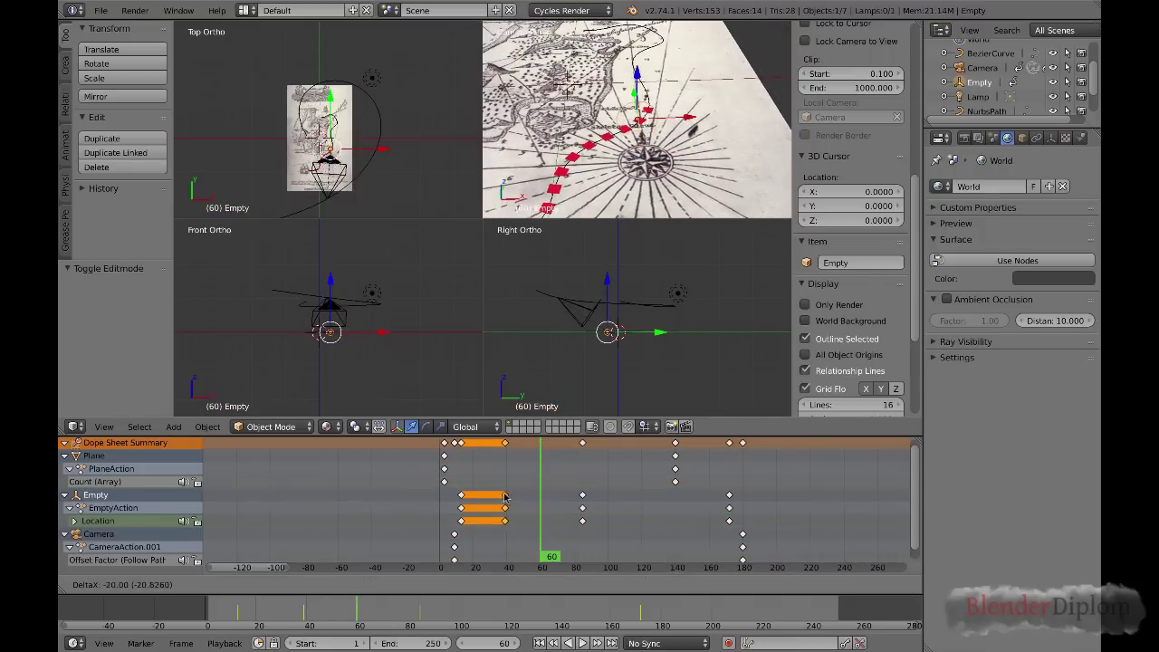
pyautogui.click(501, 495)
pyautogui.moveTo(501, 489); pyautogui.dragTo(692, 473)
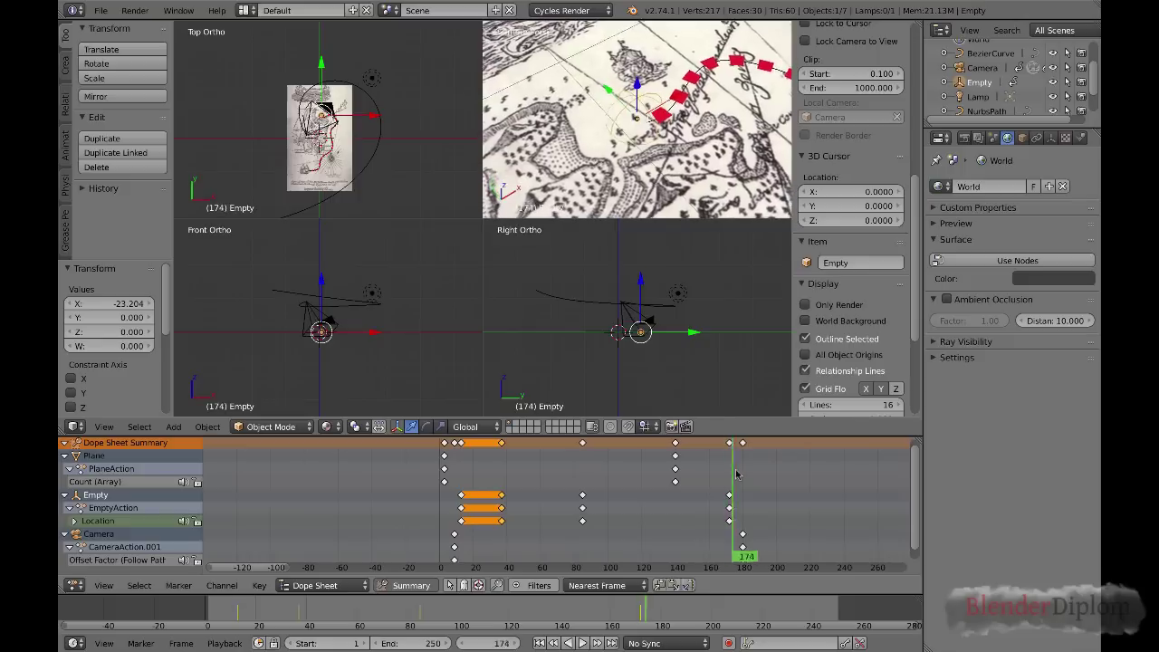
# Return to frame 0 and show a single full camera view fitted to the camera frame.
pyautogui.hotkey('shift', 'Left')
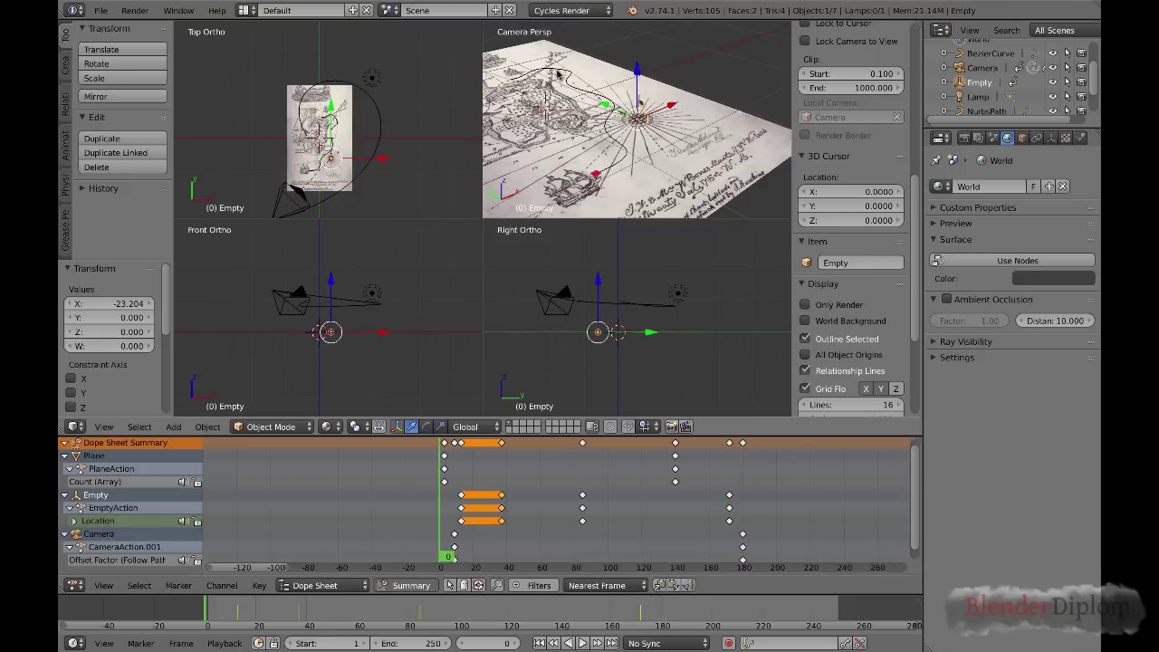
pyautogui.hotkey('ctrl', 'alt', 'q')
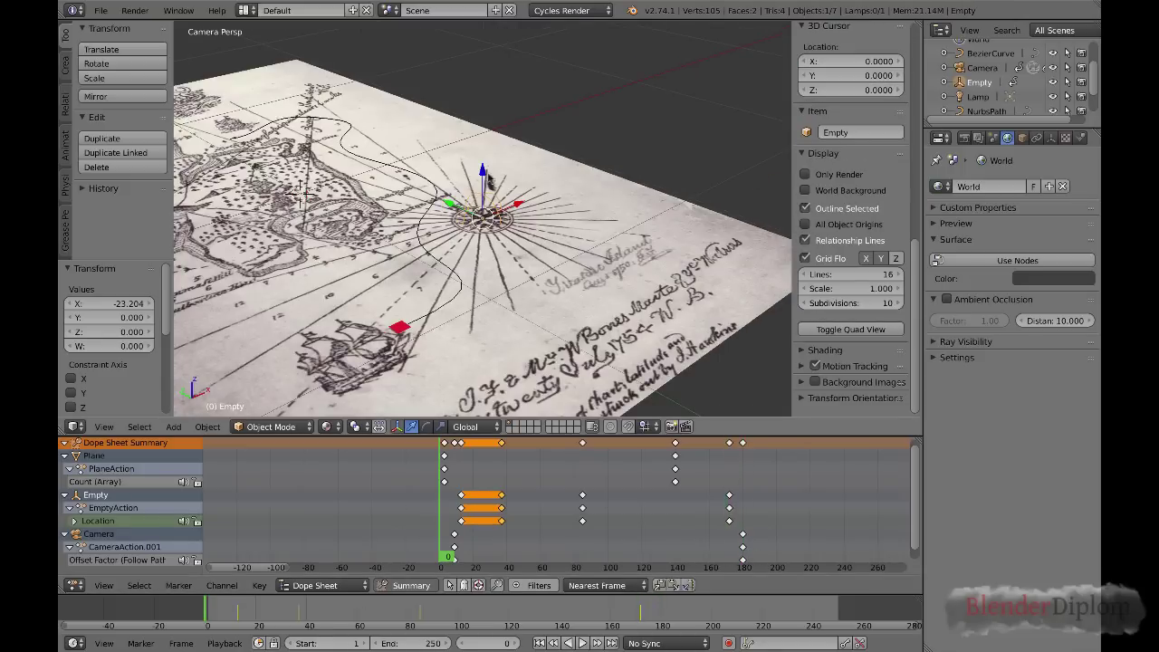
pyautogui.press('Home')
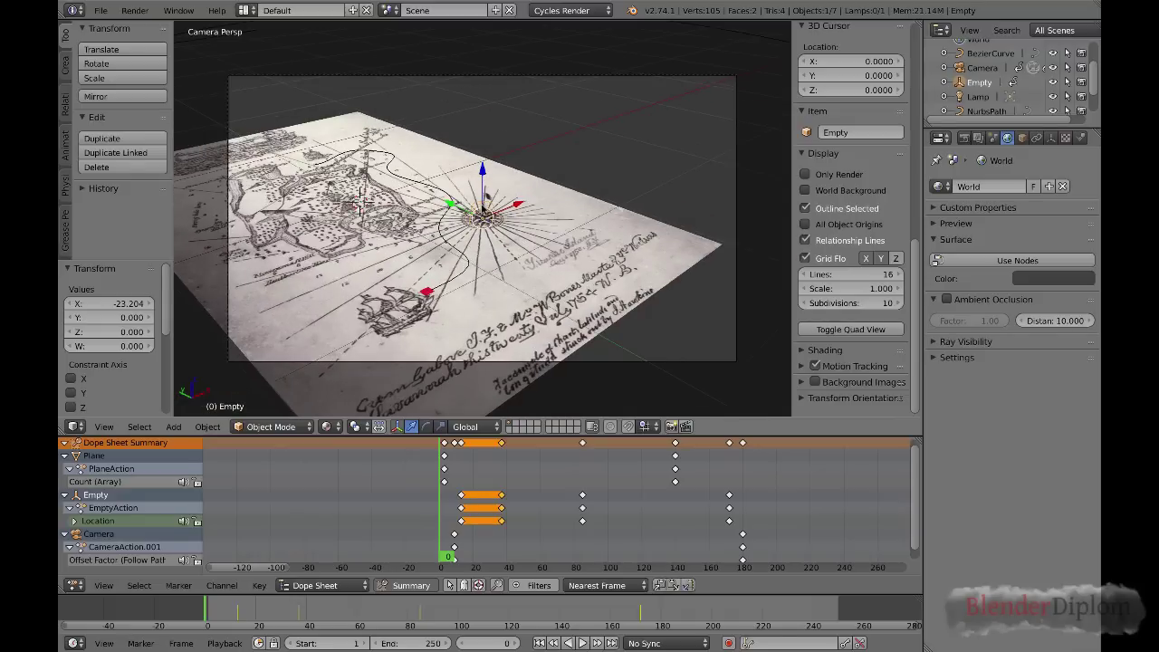